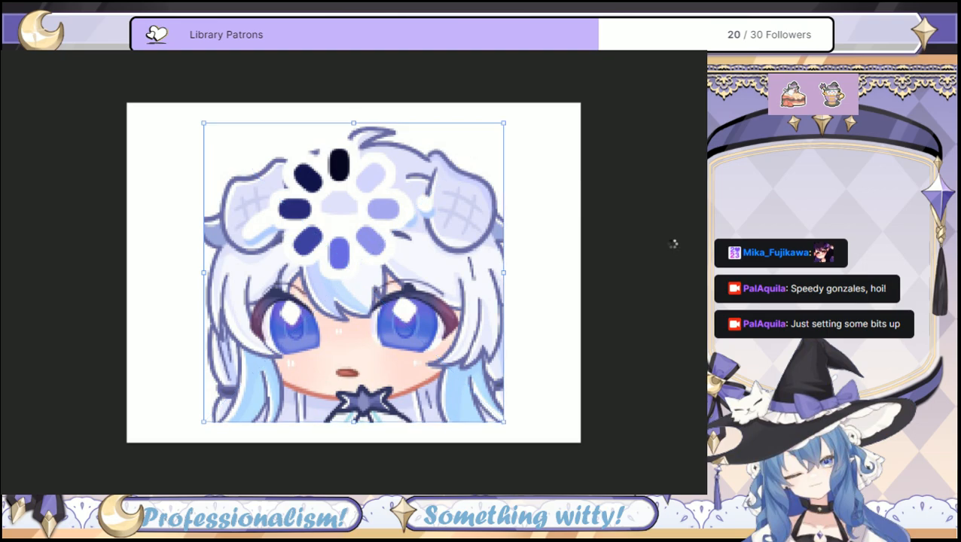
# Scale the chibi character portrait down slightly and move it to the middle of the white canvas.
pyautogui.click(638, 269)
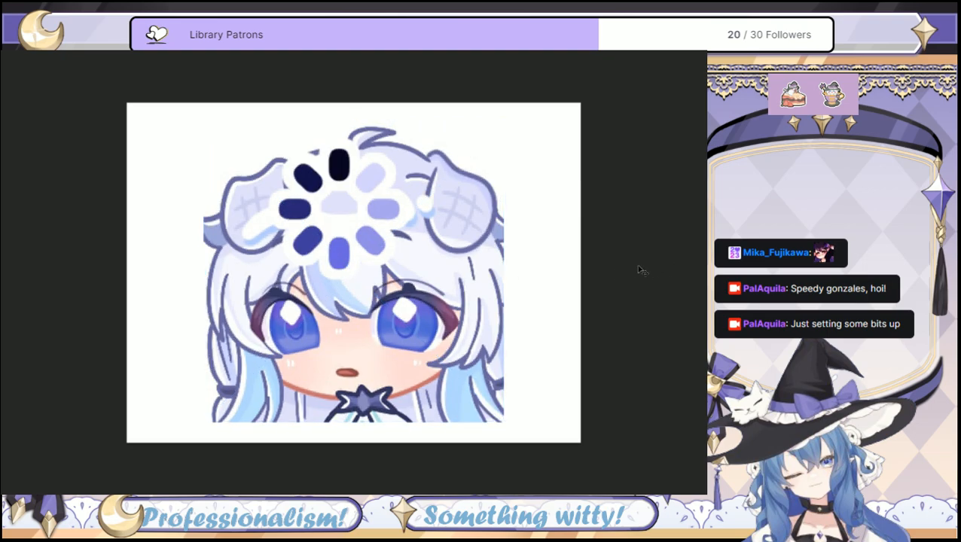
pyautogui.click(471, 327)
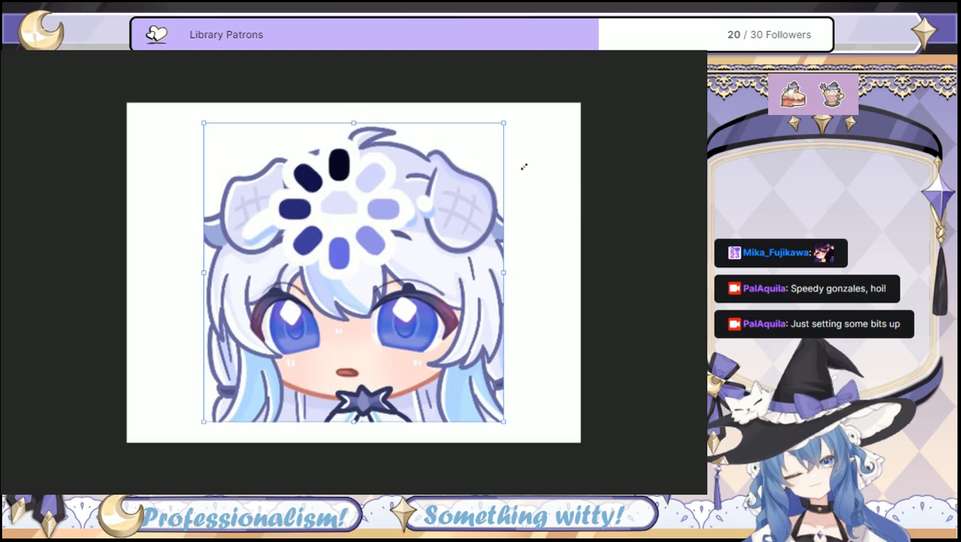
pyautogui.moveTo(517, 177); pyautogui.dragTo(493, 199)
pyautogui.click(658, 228)
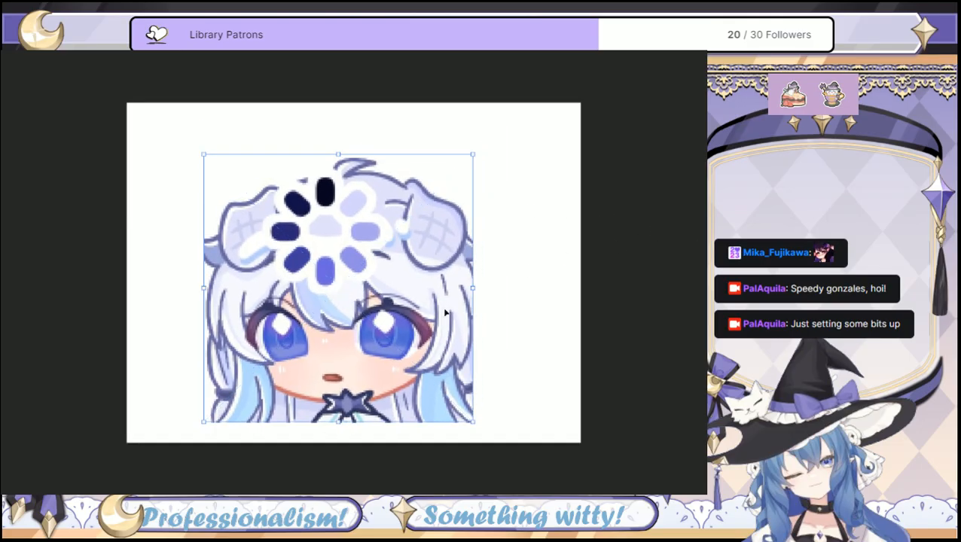
pyautogui.moveTo(402, 324); pyautogui.dragTo(418, 299)
pyautogui.click(624, 299)
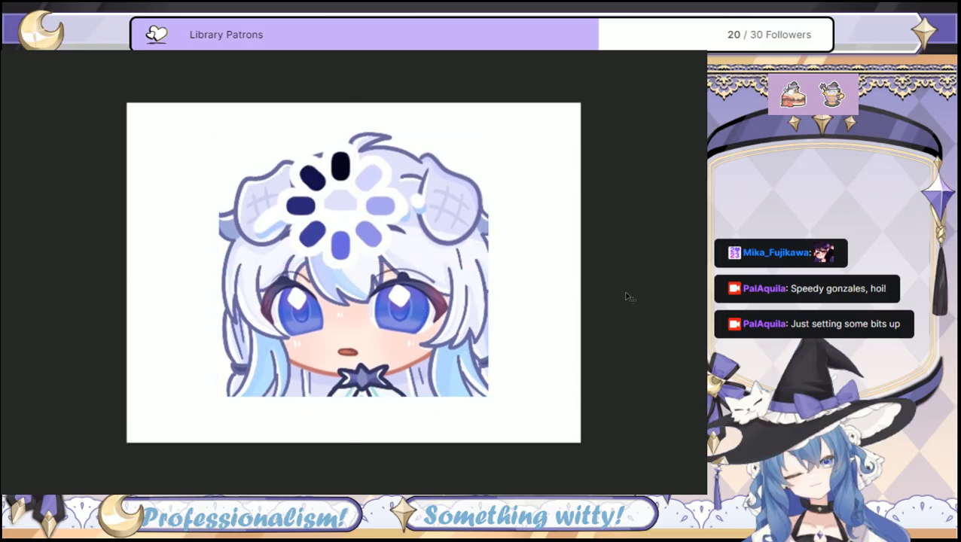
pyautogui.moveTo(463, 358); pyautogui.dragTo(461, 360)
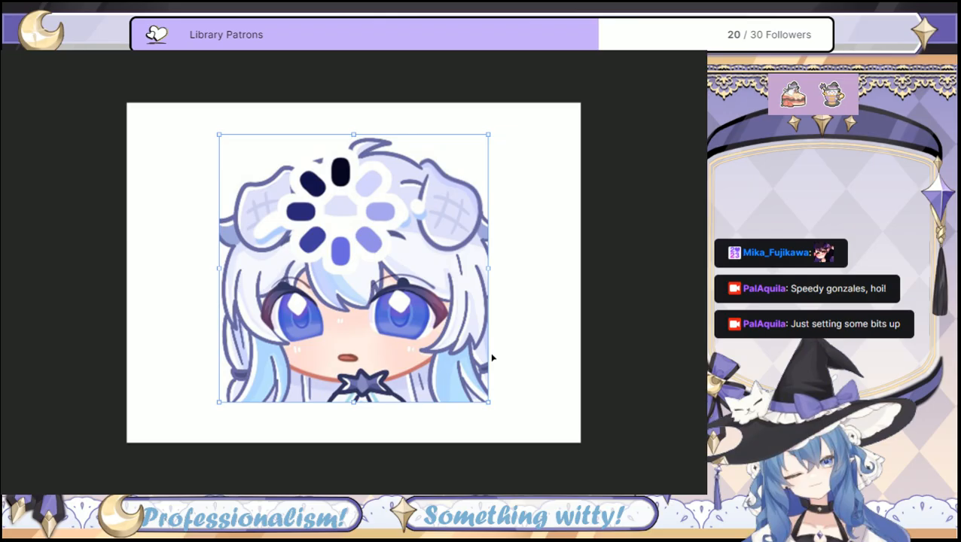
pyautogui.click(693, 280)
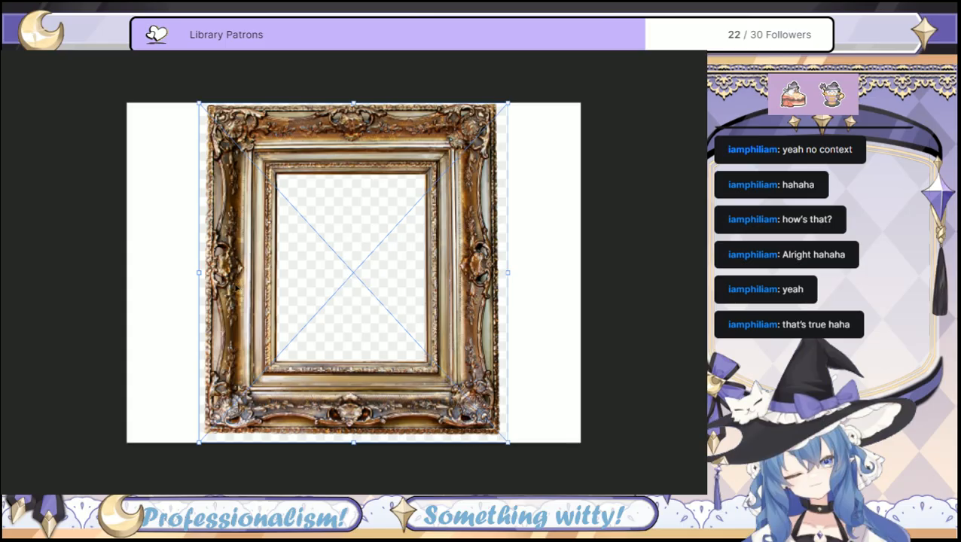
# Rotate the ornate gold frame 90 degrees over the portrait, enlarging and stretching it to a nearly square shape.
pyautogui.press('Return')
pyautogui.hotkey('ctrl', 'z')
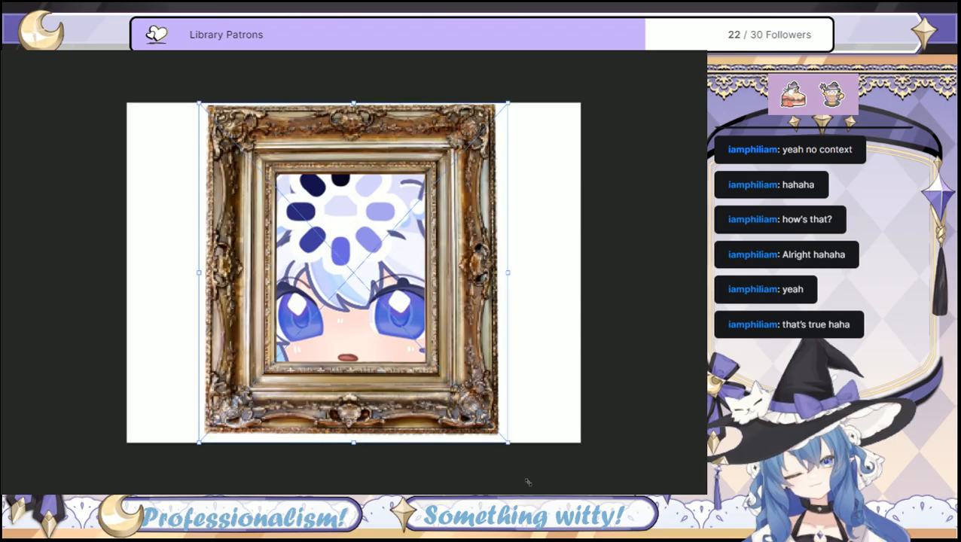
pyautogui.moveTo(531, 491); pyautogui.dragTo(570, 142)
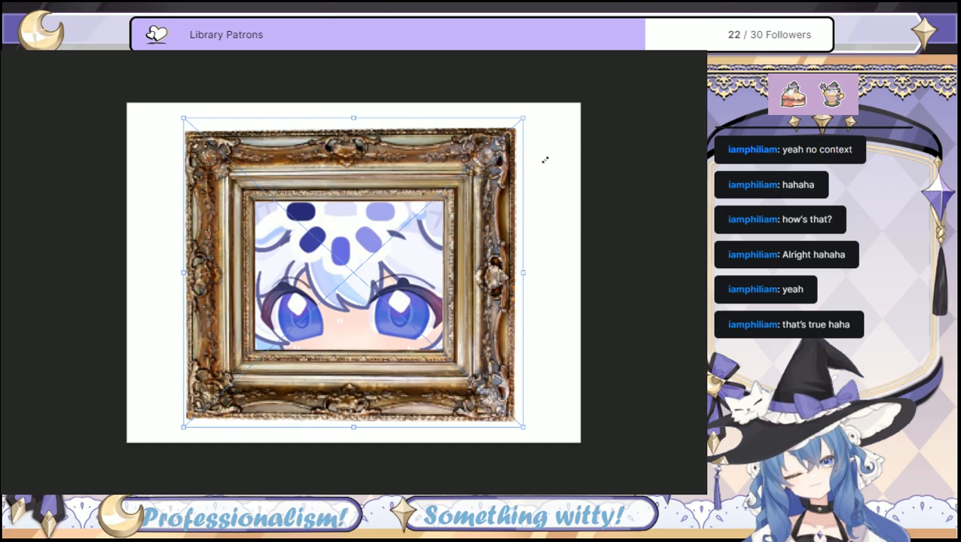
pyautogui.moveTo(547, 159); pyautogui.dragTo(578, 131)
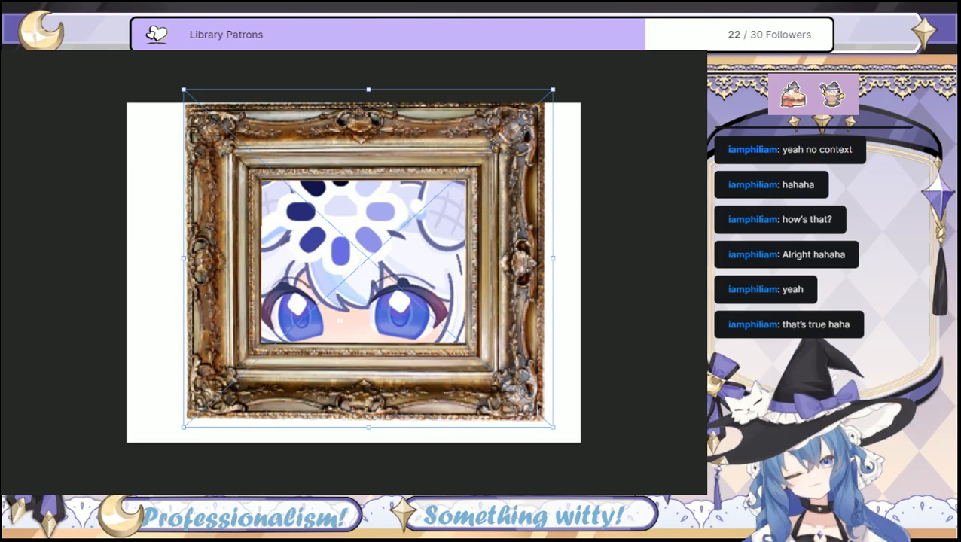
pyautogui.moveTo(575, 469)
pyautogui.mouseDown()
pyautogui.moveTo(597, 506)
pyautogui.moveTo(561, 473)
pyautogui.mouseUp()
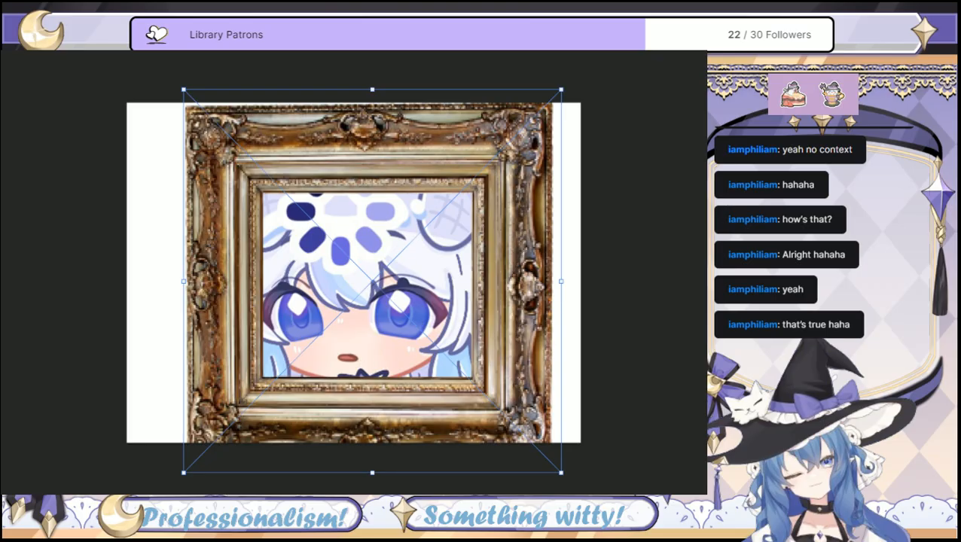
pyautogui.press('Return')
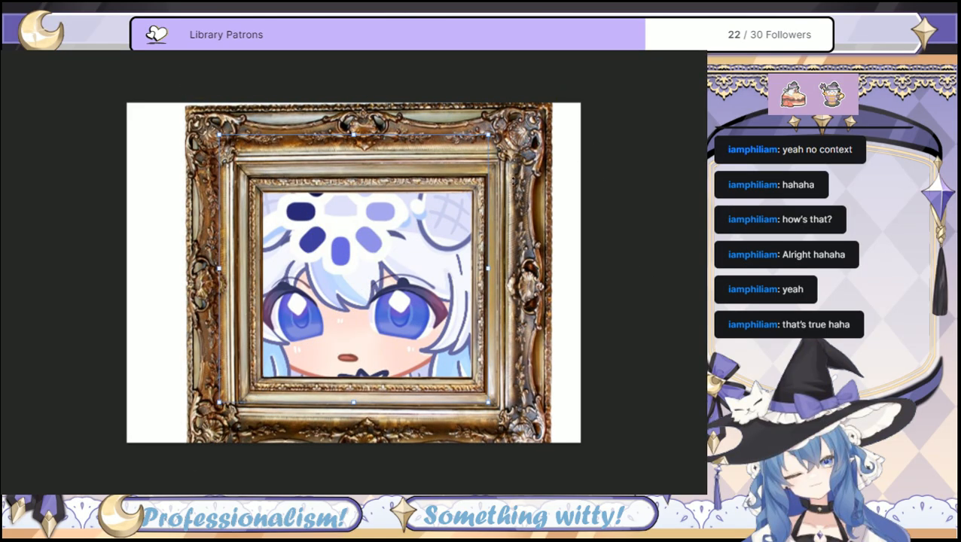
# Scale the character portrait down and position it so it fills the opening of the gold frame.
pyautogui.hotkey('ctrl', 't')
pyautogui.moveTo(506, 178); pyautogui.dragTo(429, 265)
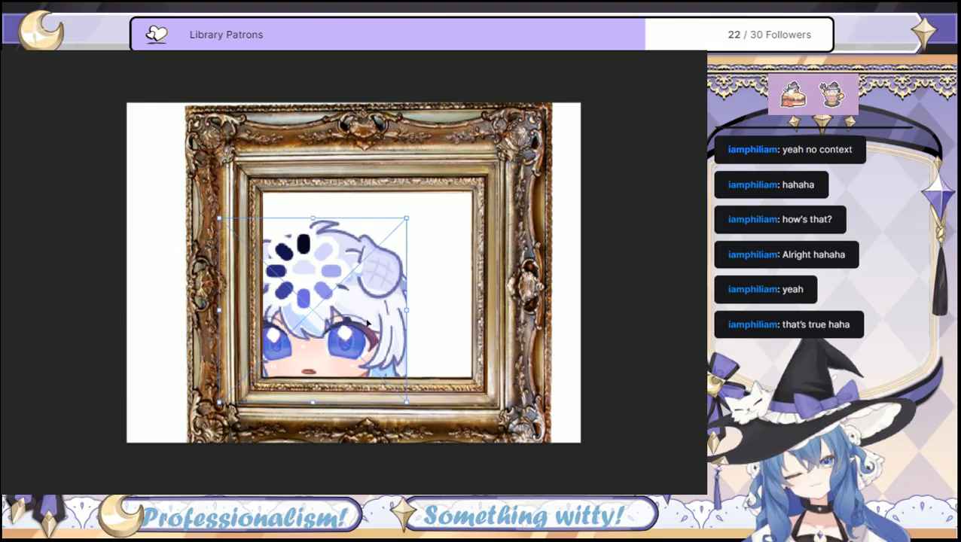
pyautogui.moveTo(351, 369); pyautogui.dragTo(400, 341)
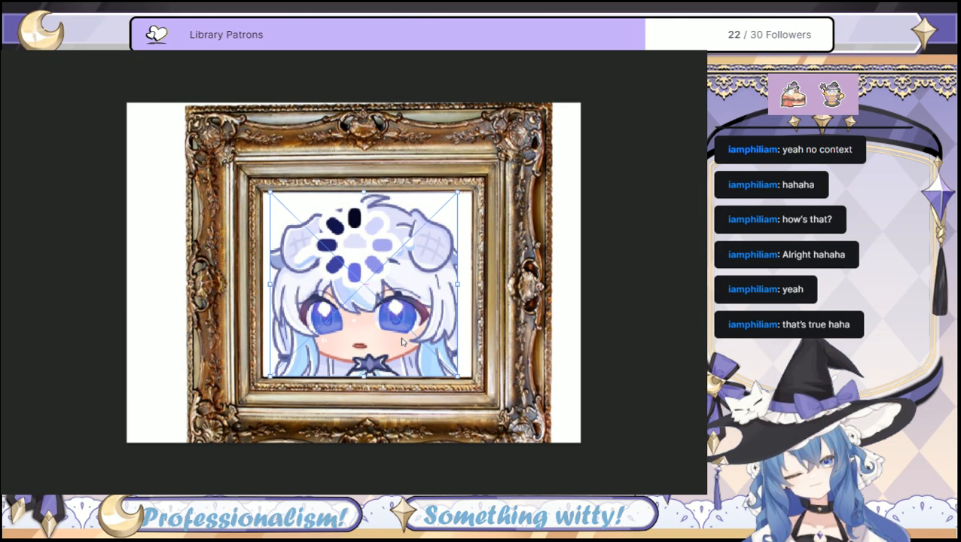
pyautogui.click(672, 340)
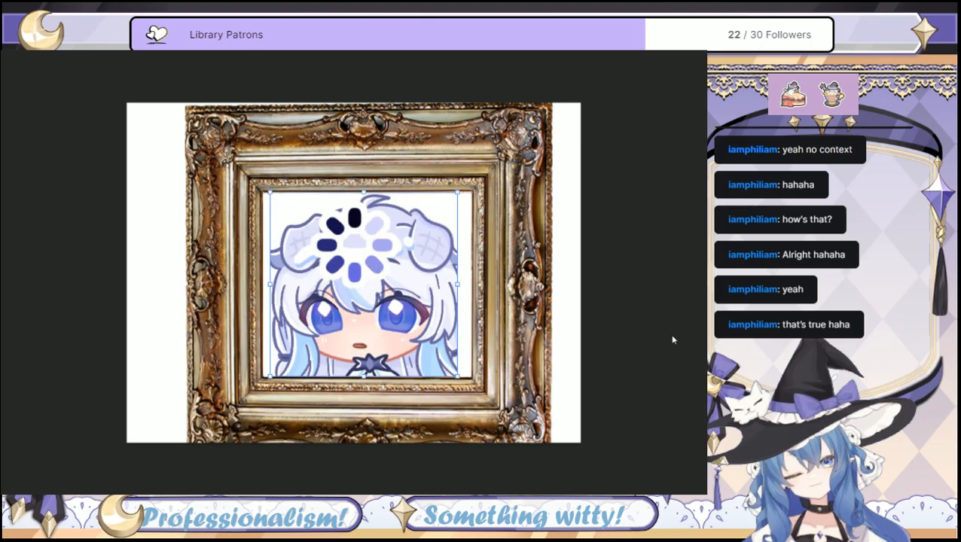
pyautogui.click(687, 255)
pyautogui.click(422, 360)
pyautogui.moveTo(481, 238); pyautogui.dragTo(490, 240)
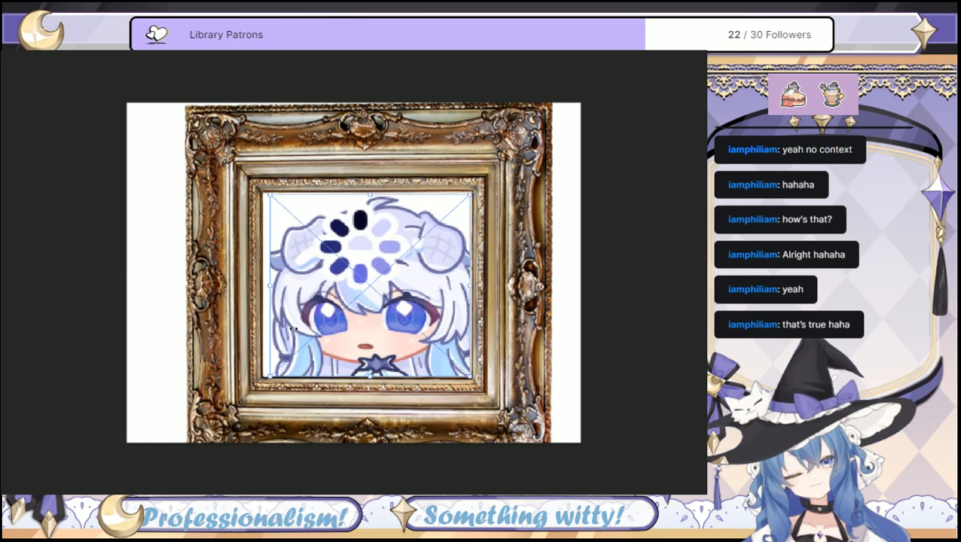
pyautogui.moveTo(293, 330); pyautogui.dragTo(289, 333)
pyautogui.moveTo(388, 237); pyautogui.dragTo(389, 234)
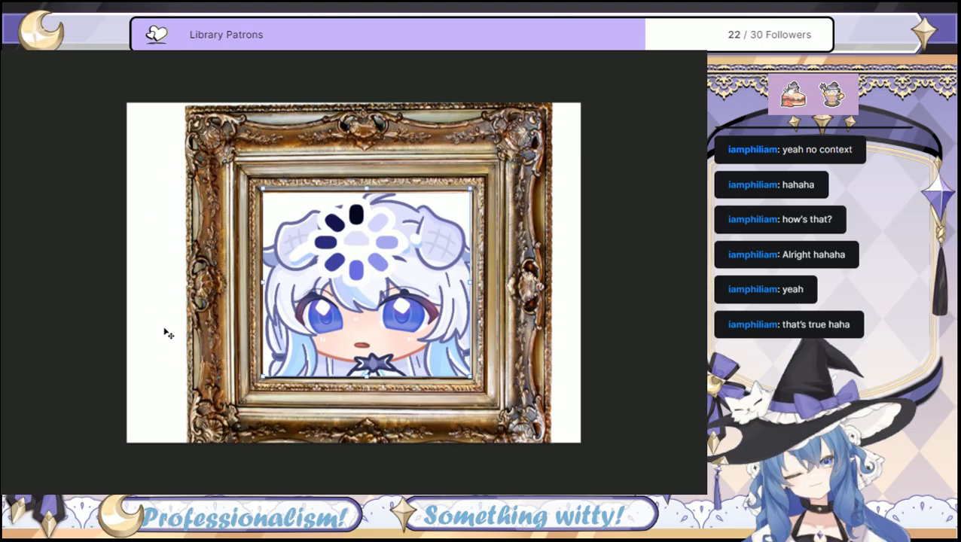
pyautogui.click(15, 250)
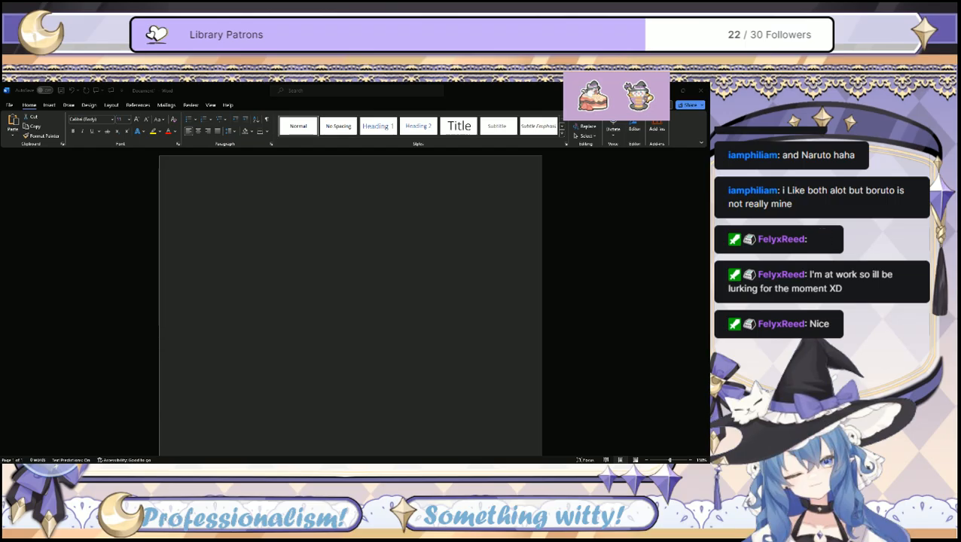
# Switch to the blank Word document and set its zoom to 170%.
pyautogui.click(611, 296)
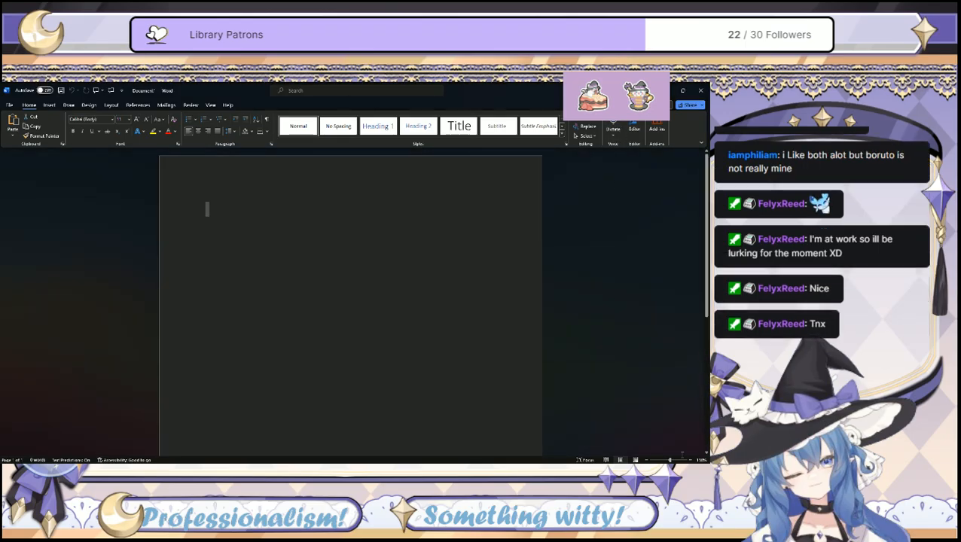
pyautogui.click(689, 460)
pyautogui.click(690, 460)
pyautogui.click(689, 460)
pyautogui.click(689, 460)
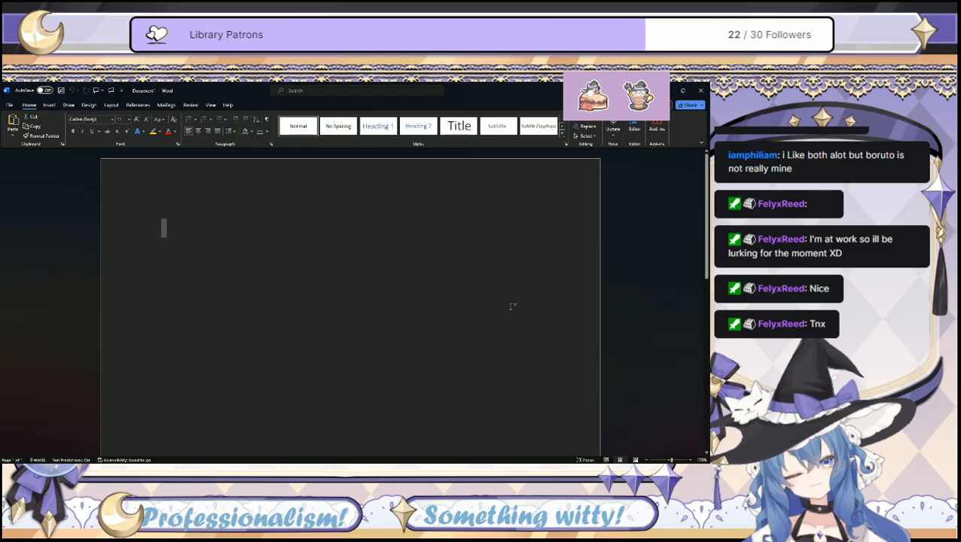
pyautogui.click(314, 196)
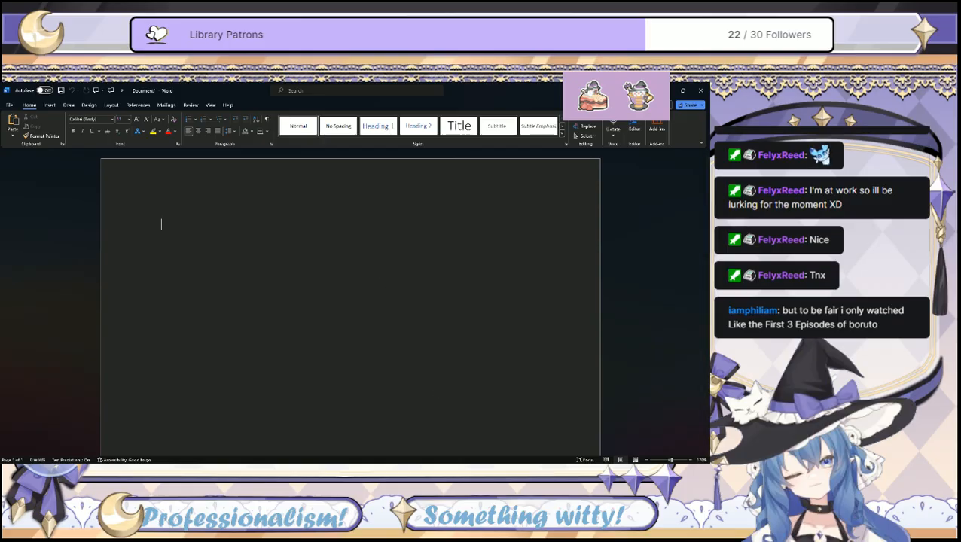
pyautogui.hotkey('alt', 'Tab')
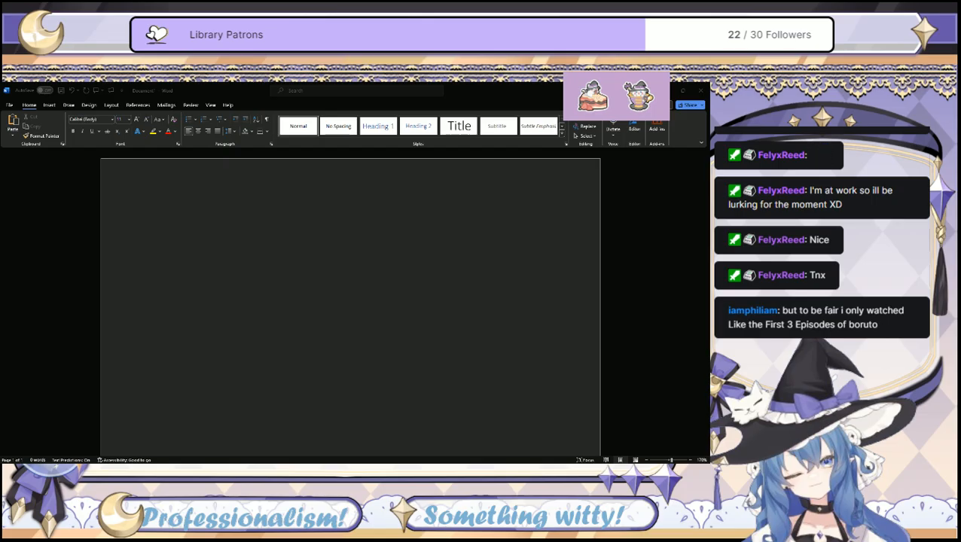
pyautogui.click(467, 410)
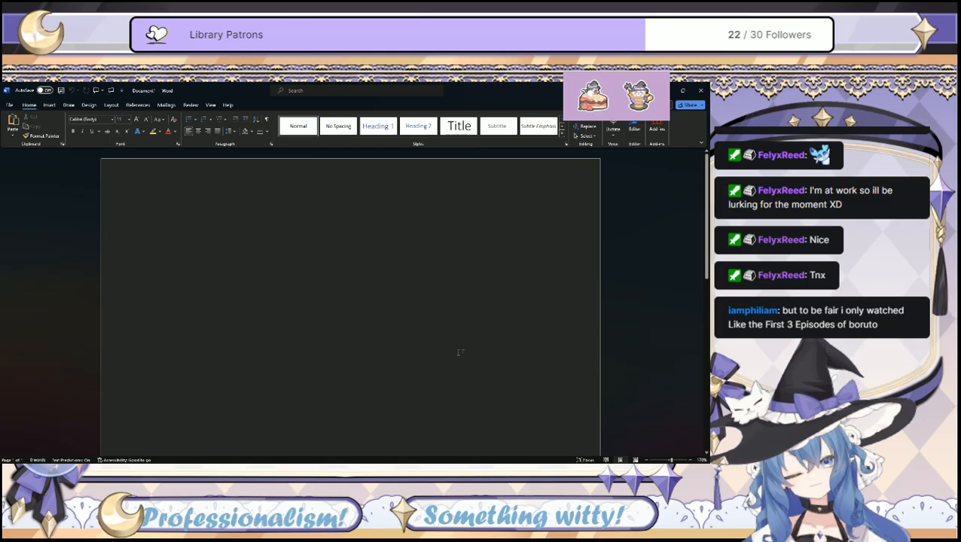
# Add the title "Veg in a bowl of fruit" in the Heading 1 style, followed by a new line.
pyautogui.click(387, 127)
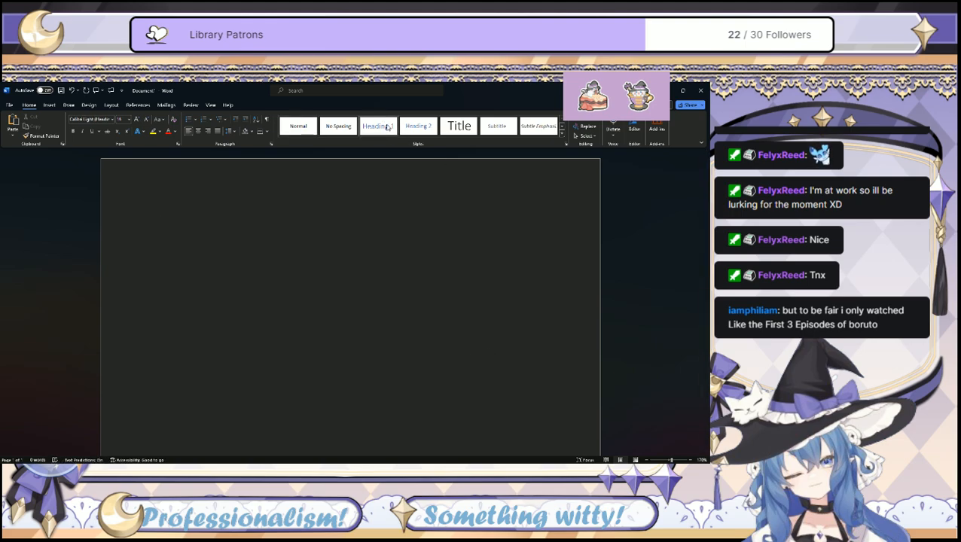
pyautogui.write('Veg in')
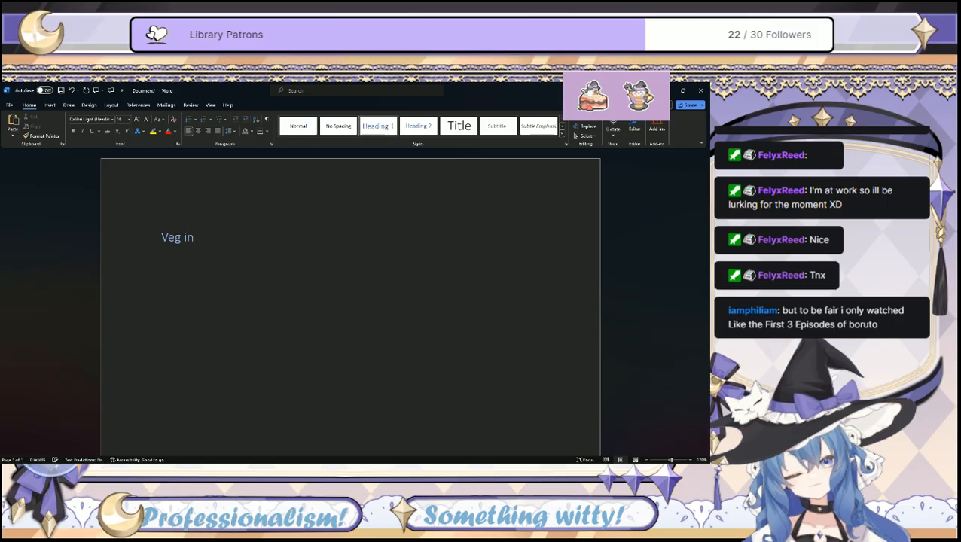
pyautogui.write(' a bow')
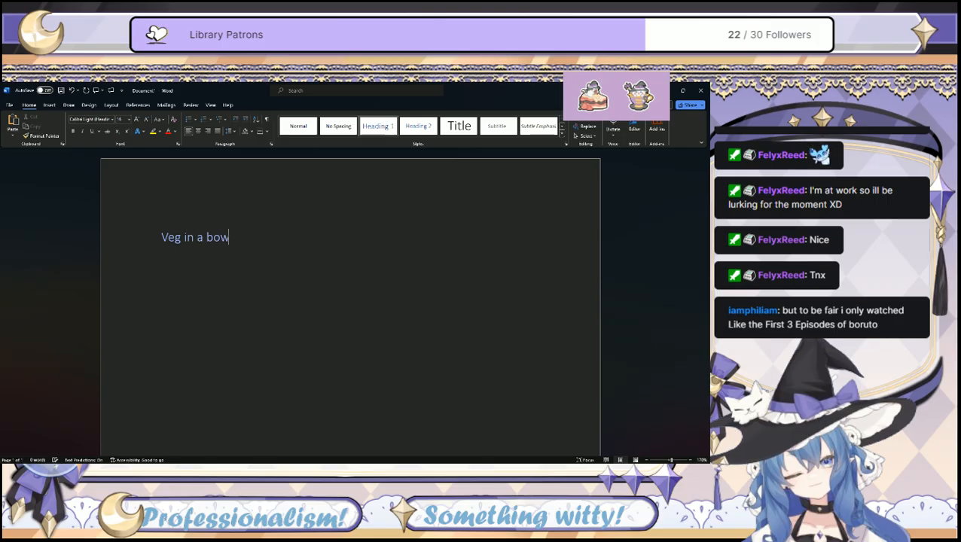
pyautogui.write('l of fruit')
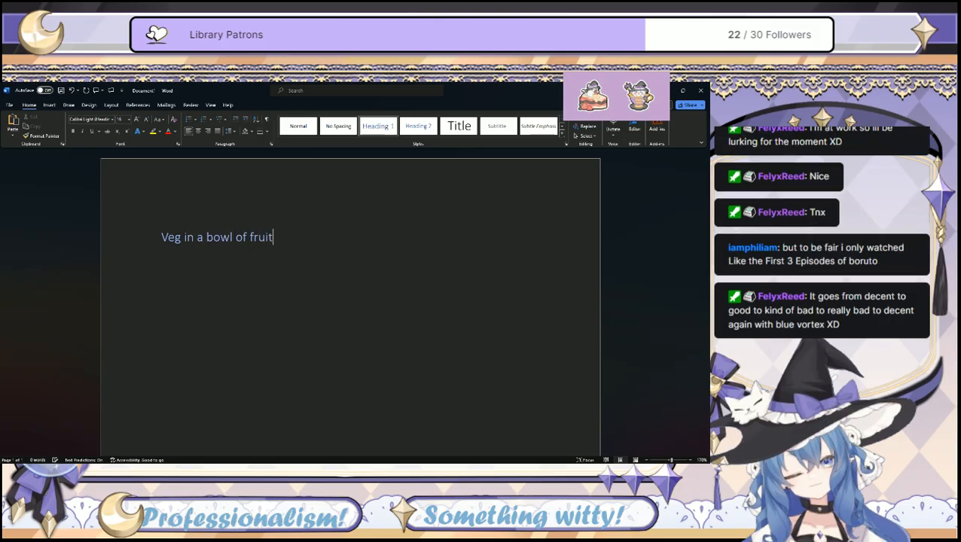
pyautogui.press('Return')
# Underline and center the "Veg in a bowl of fruit" heading, returning the cursor to the line below it.
pyautogui.moveTo(302, 235); pyautogui.dragTo(119, 235)
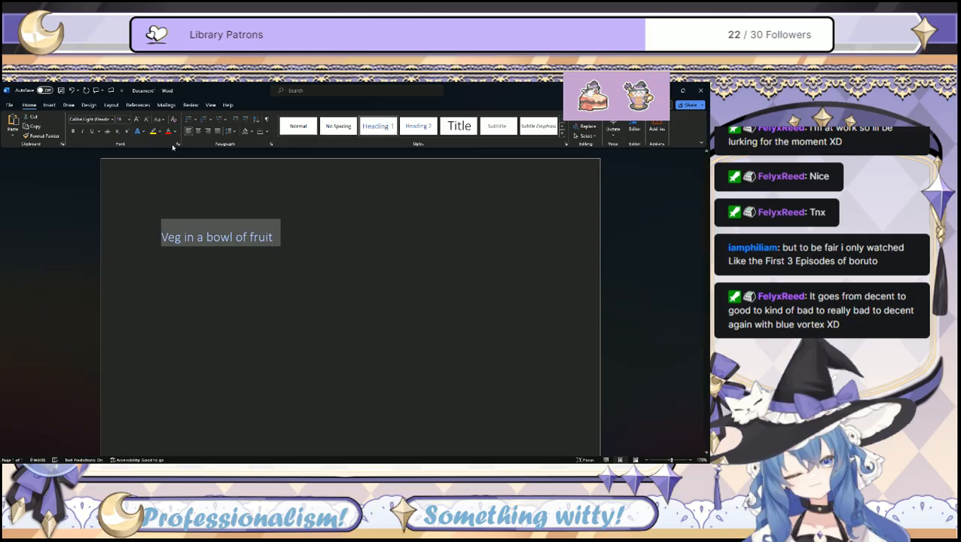
pyautogui.click(90, 131)
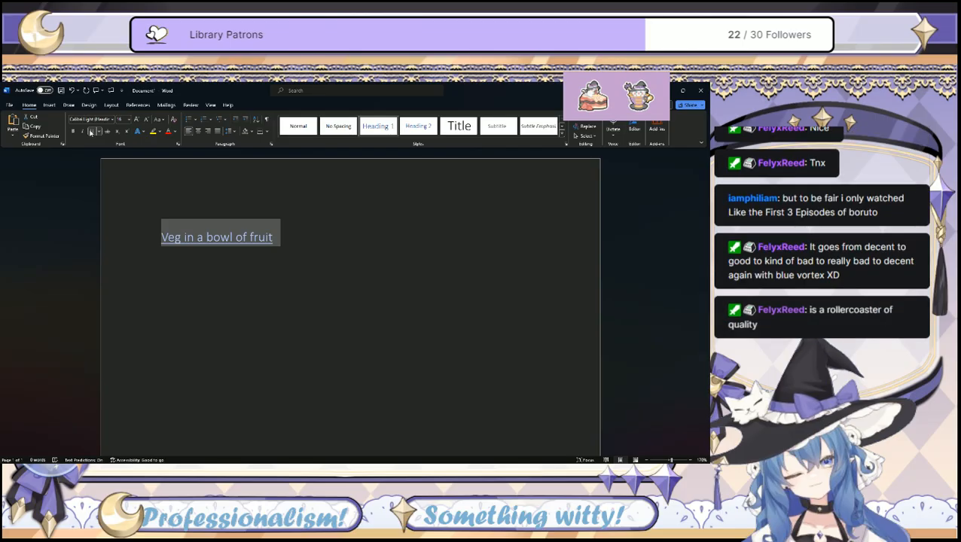
pyautogui.click(430, 270)
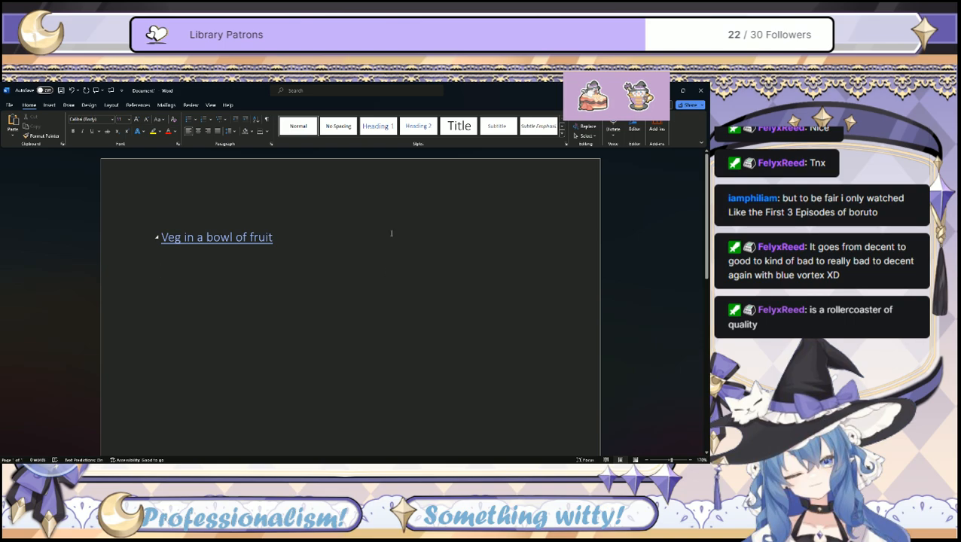
pyautogui.click(61, 224)
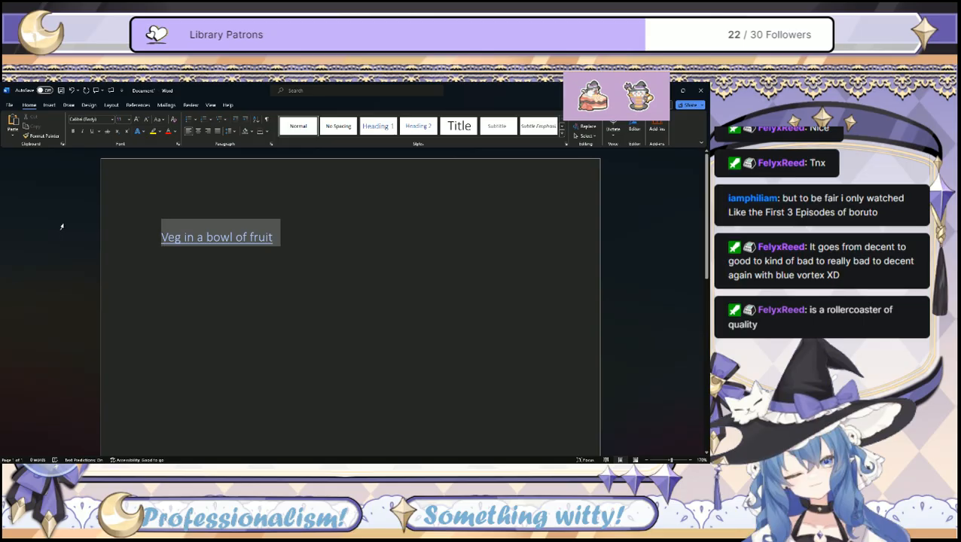
pyautogui.click(198, 131)
pyautogui.click(452, 271)
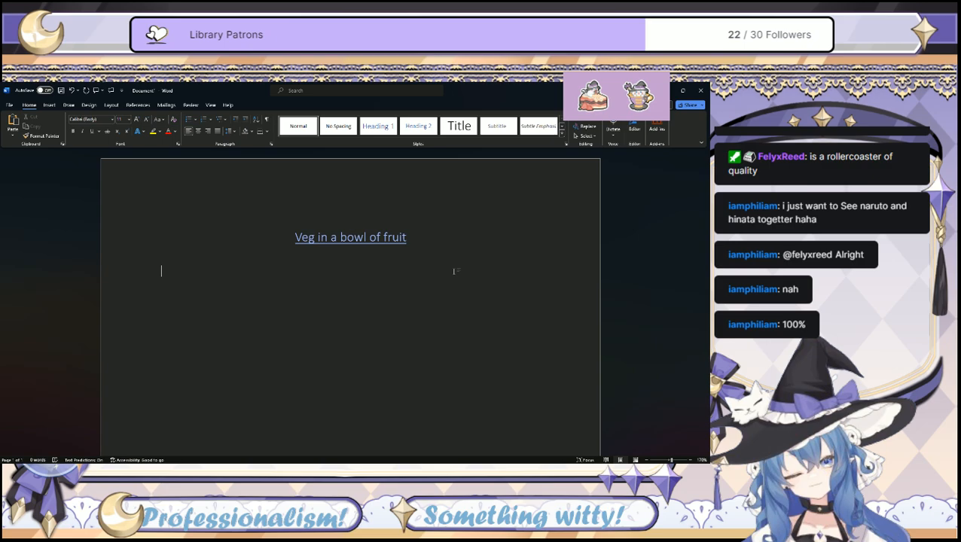
# Begin the body text below the heading with "Context – Talking fro".
pyautogui.write('Context')
pyautogui.write(' -')
pyautogui.write(' Talking fro')
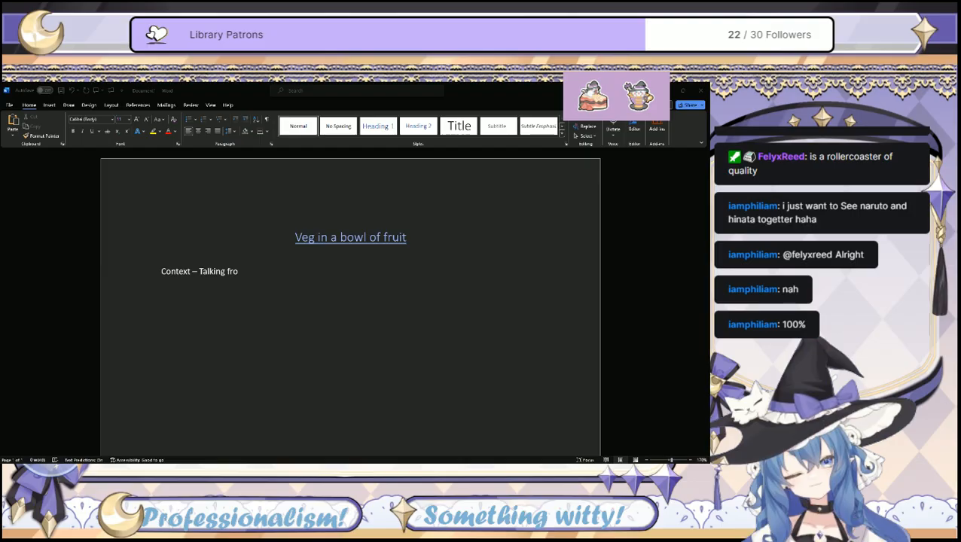
# Increase the document's zoom to 200%, then switch away from the Word window.
pyautogui.click(238, 271)
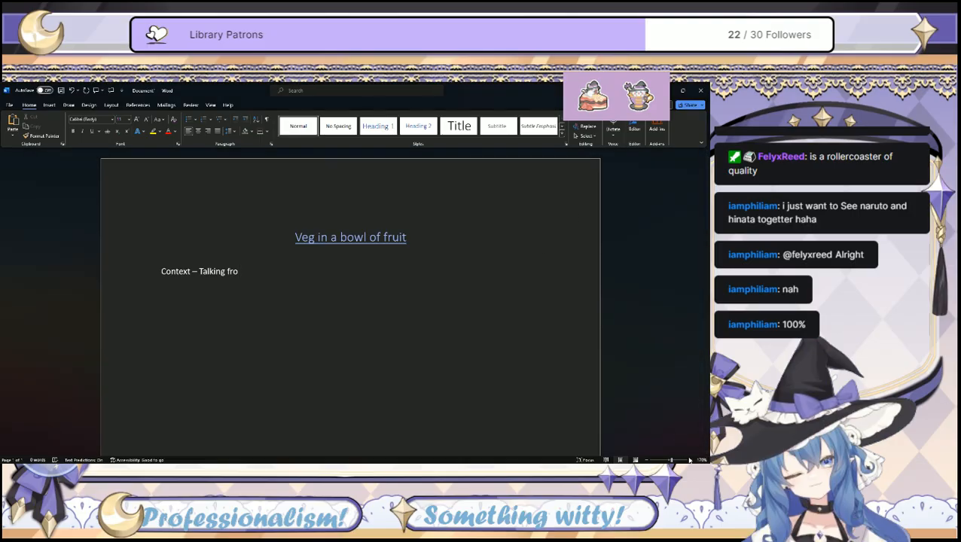
pyautogui.click(690, 460)
pyautogui.click(690, 460)
pyautogui.click(690, 460)
pyautogui.click(690, 460)
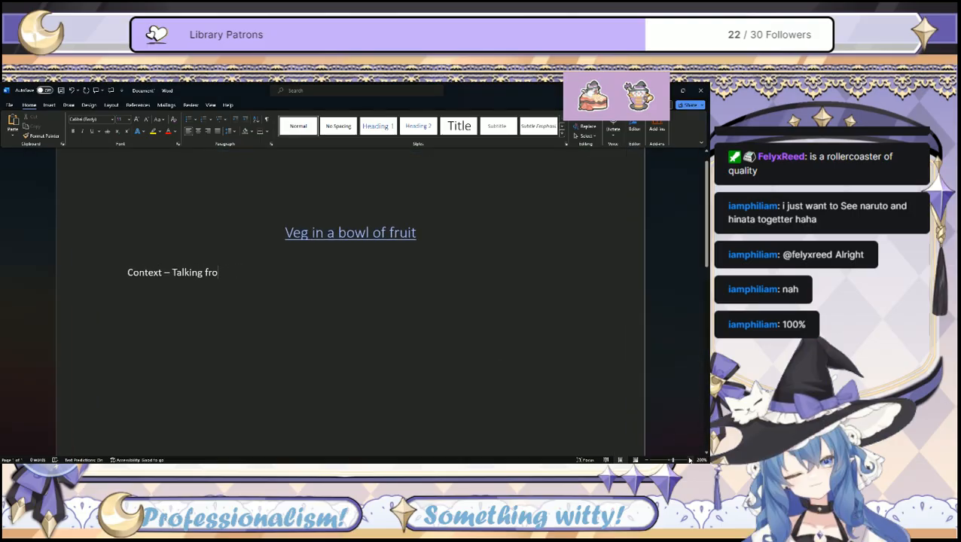
pyautogui.hotkey('alt', 'Tab')
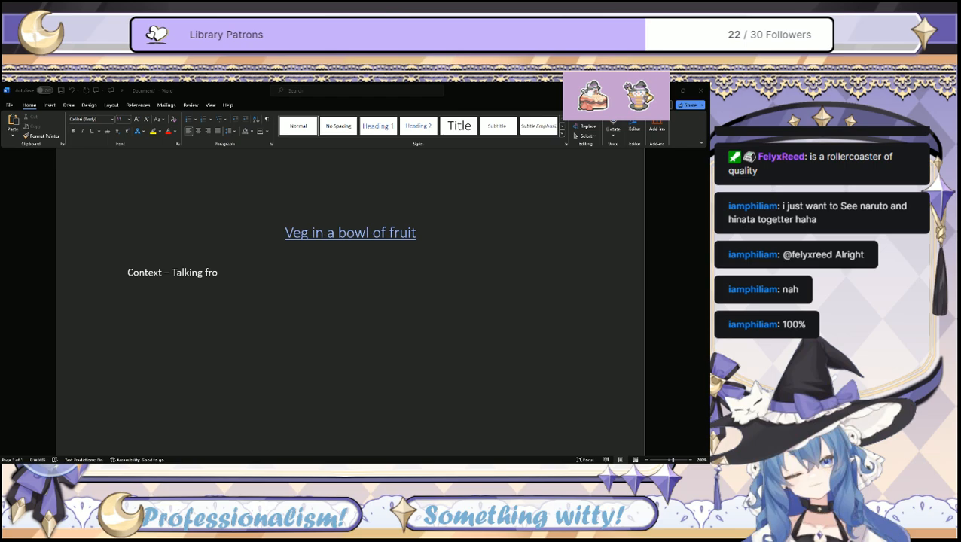
# Return to the Word document and continue the context line so it reads "Talking from the perspective of a lesbian mother.".
pyautogui.click(536, 377)
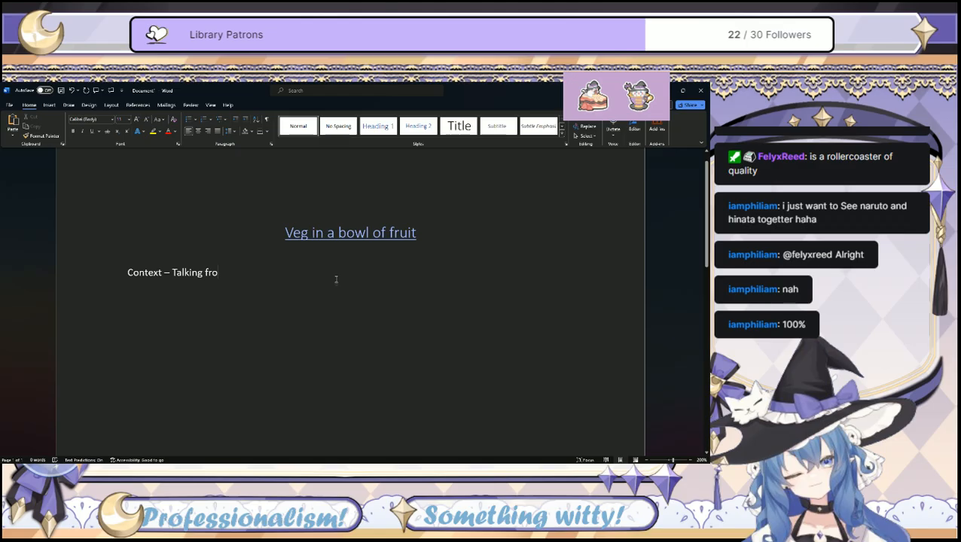
pyautogui.write('m')
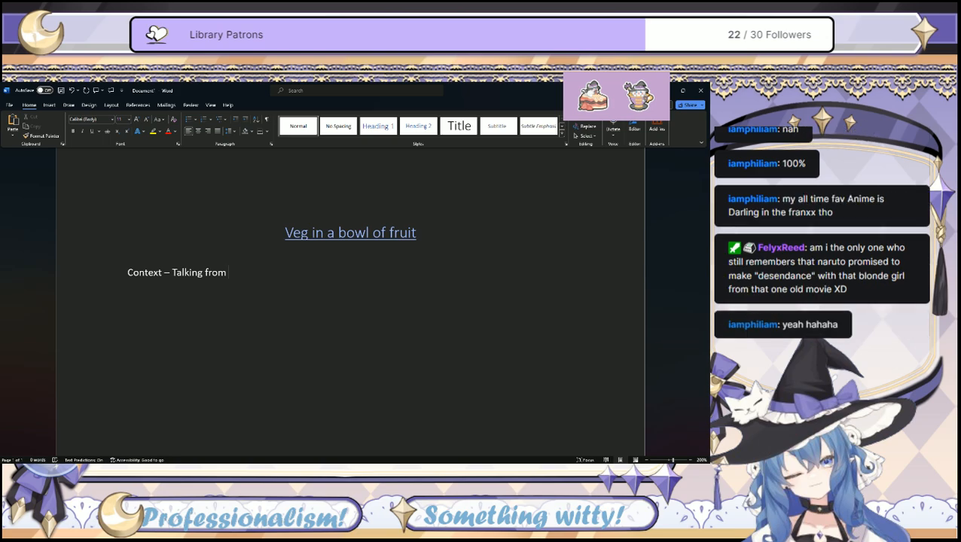
pyautogui.write('a')
pyautogui.press('BackSpace')
pyautogui.press('BackSpace')
pyautogui.write('the perspective of a lesbi')
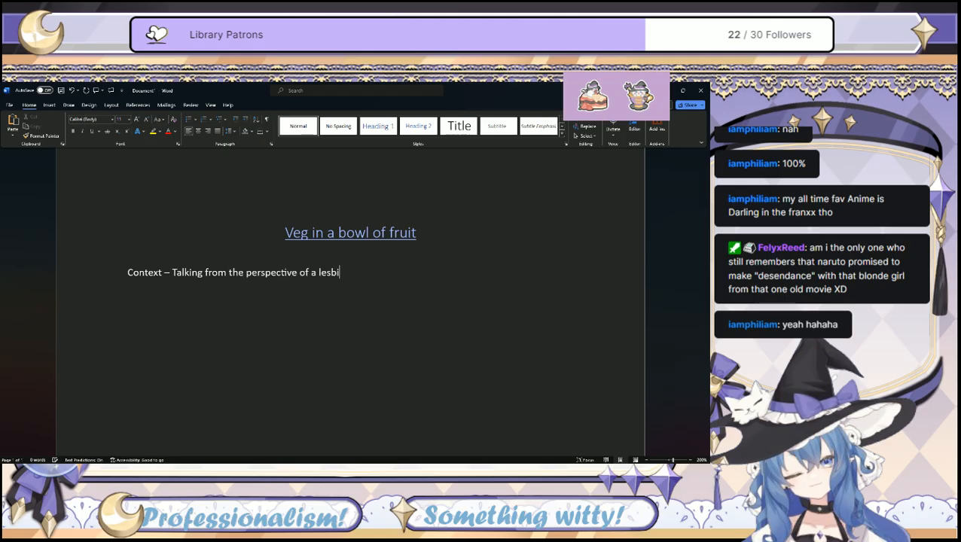
pyautogui.write('an mother. Set t')
# Add the setting "Set at dinner table with her wife and son" to the context paragraph.
pyautogui.press('BackSpace')
pyautogui.press('BackSpace')
pyautogui.press('BackSpace')
pyautogui.press('BackSpace')
pyautogui.write('et w')
pyautogui.press('BackSpace')
pyautogui.write('at t')
pyautogui.press('BackSpace')
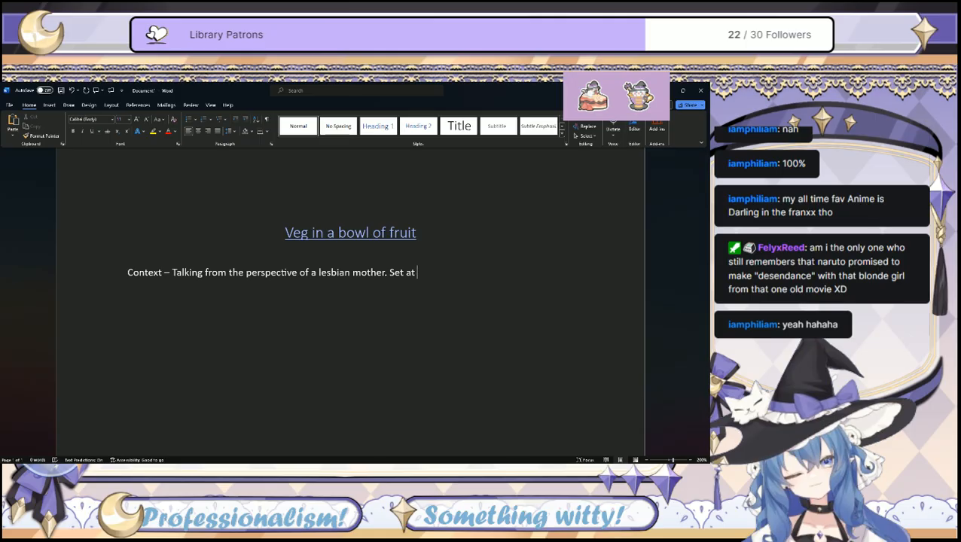
pyautogui.write('dinner')
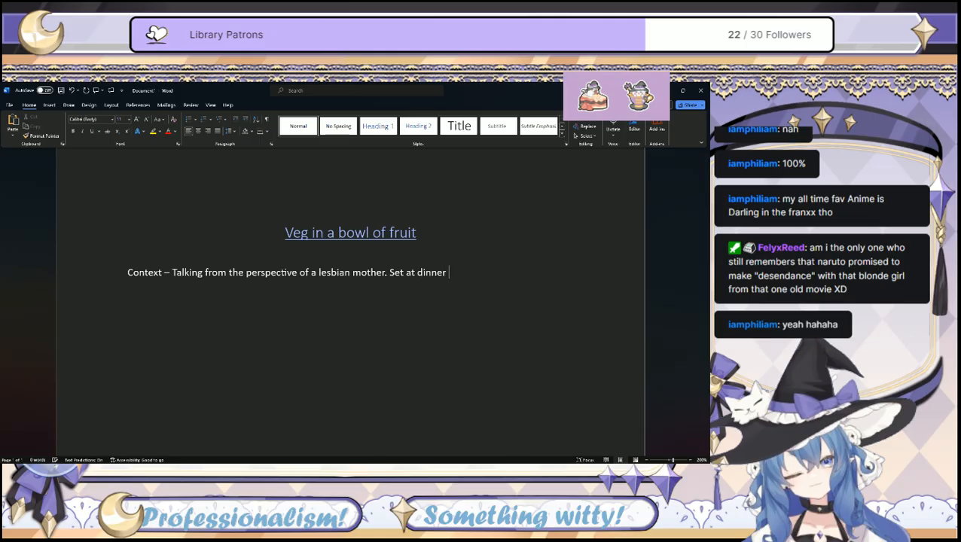
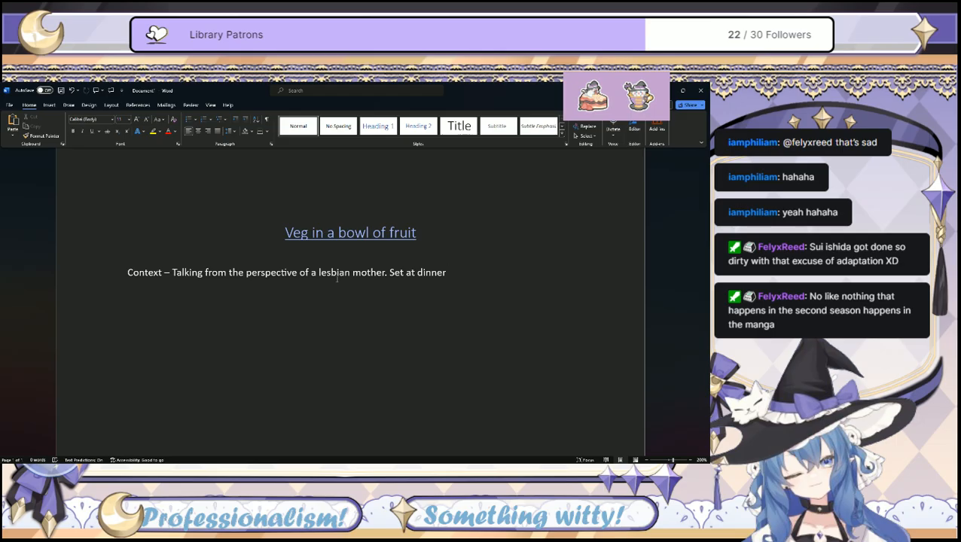
pyautogui.write('table with her wif')
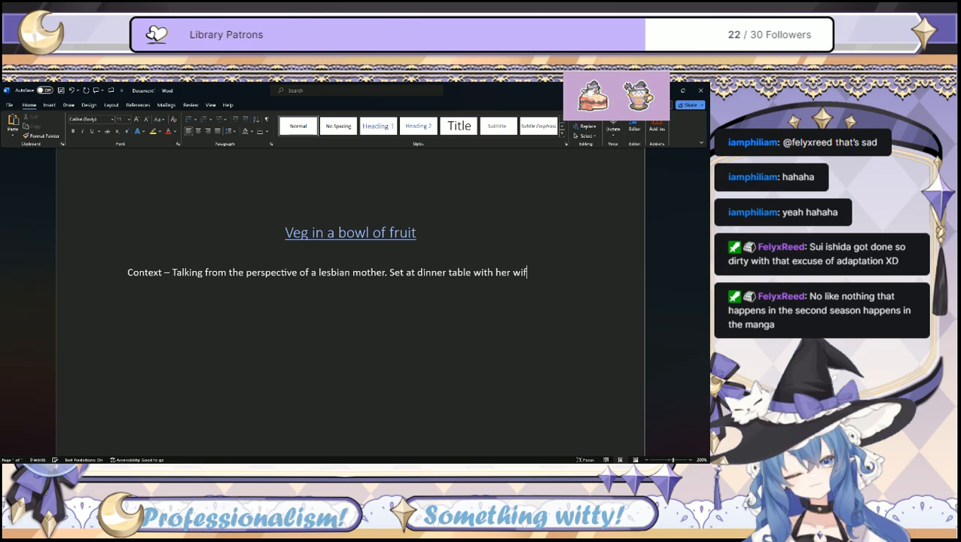
pyautogui.write('e and son')
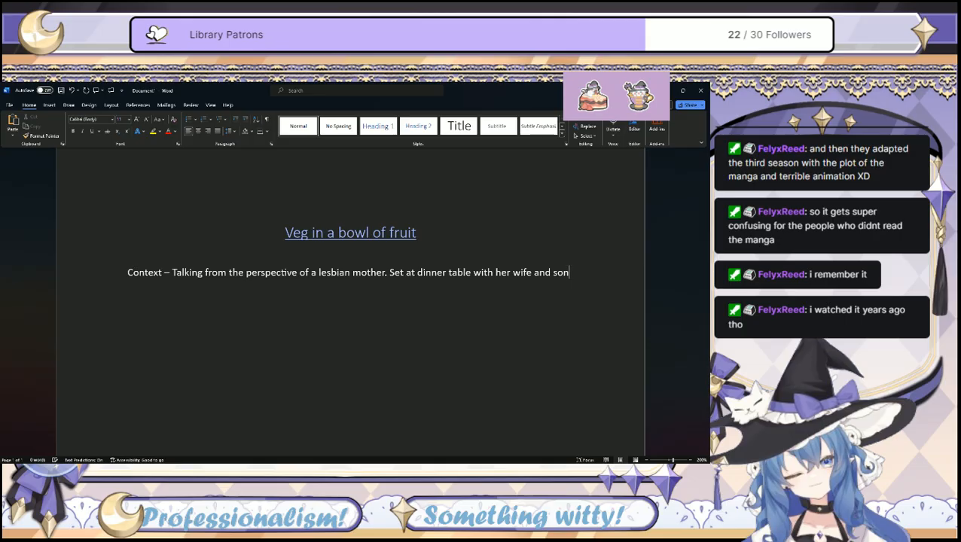
# Extend the setting sentence with ", where the son comes out as straight.".
pyautogui.write(',')
pyautogui.write(' where the son ')
pyautogui.write('com')
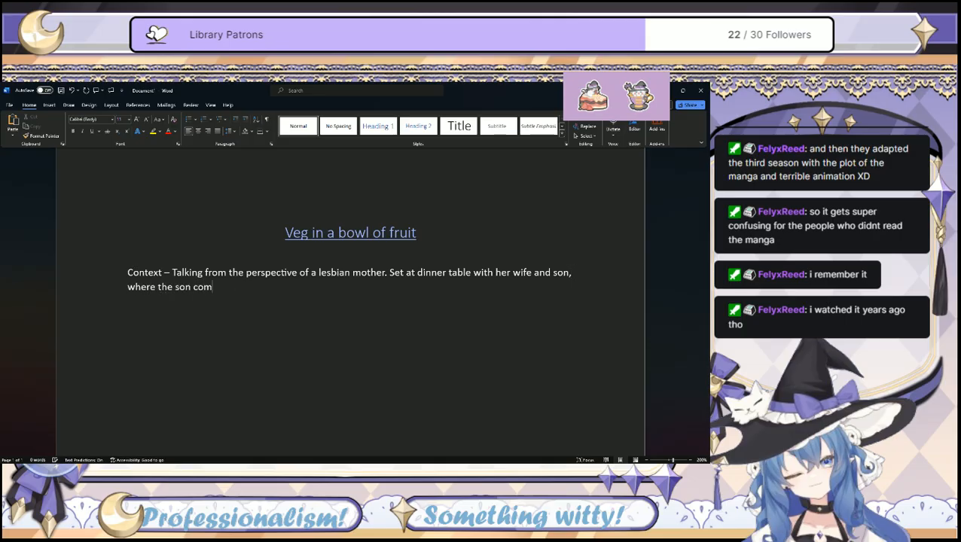
pyautogui.write('es out as straight. ')
# Add "Continues with them saying he has a girlfriend," to the context paragraph.
pyautogui.write('Conti')
pyautogui.write('es with')
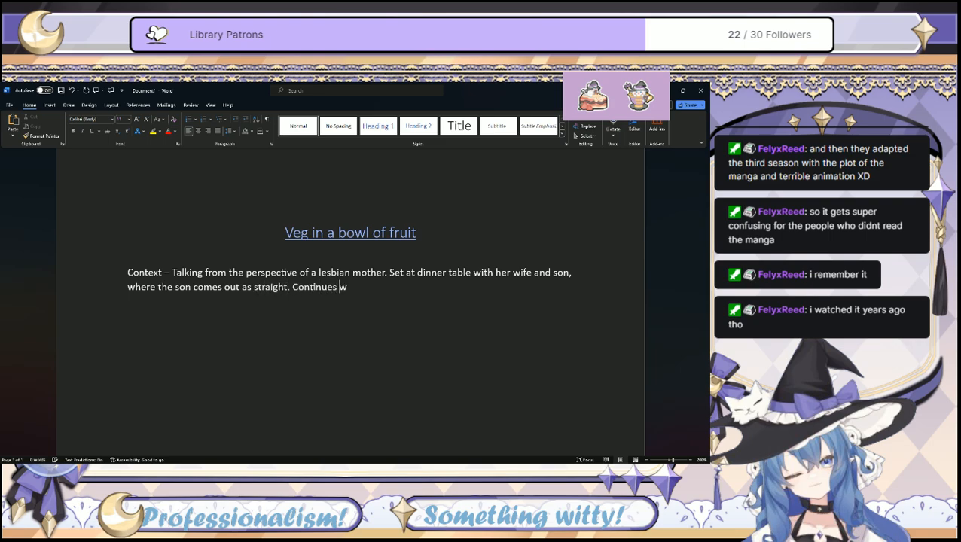
pyautogui.press('BackSpace')
pyautogui.press('BackSpace')
pyautogui.write('th ')
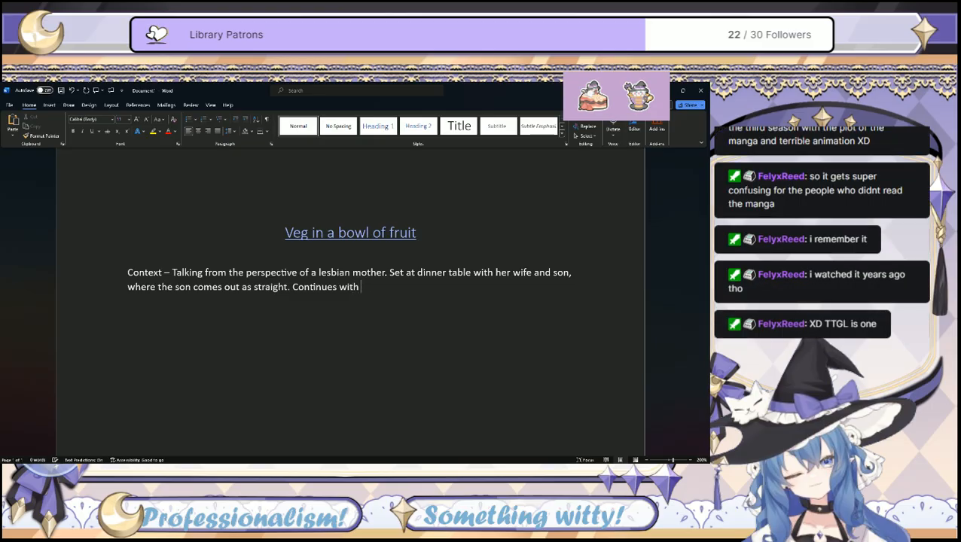
pyautogui.write('them saying he has a girlfriend,')
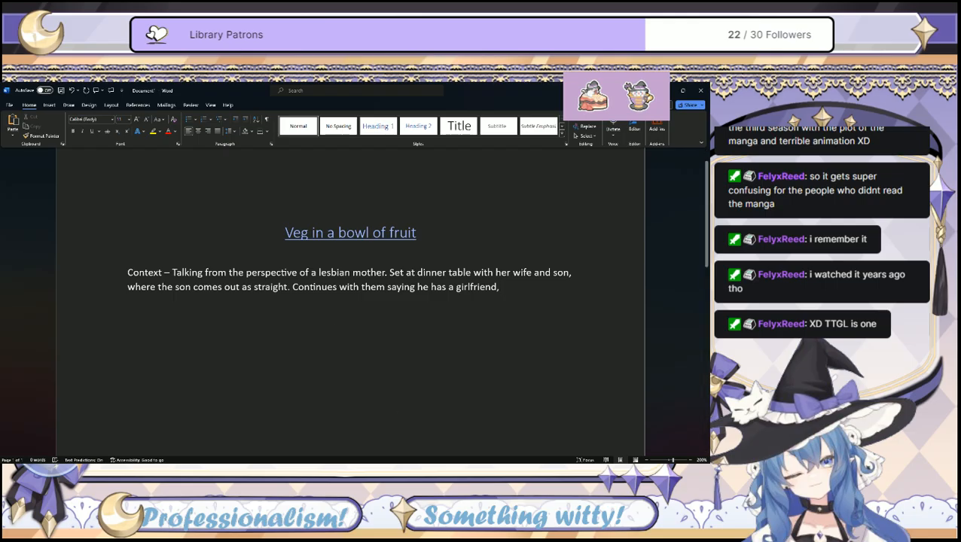
# Continue the context sentence after the girlfriend mention with "he no longer wishes to be vegan".
pyautogui.hotkey('alt', 'Tab')
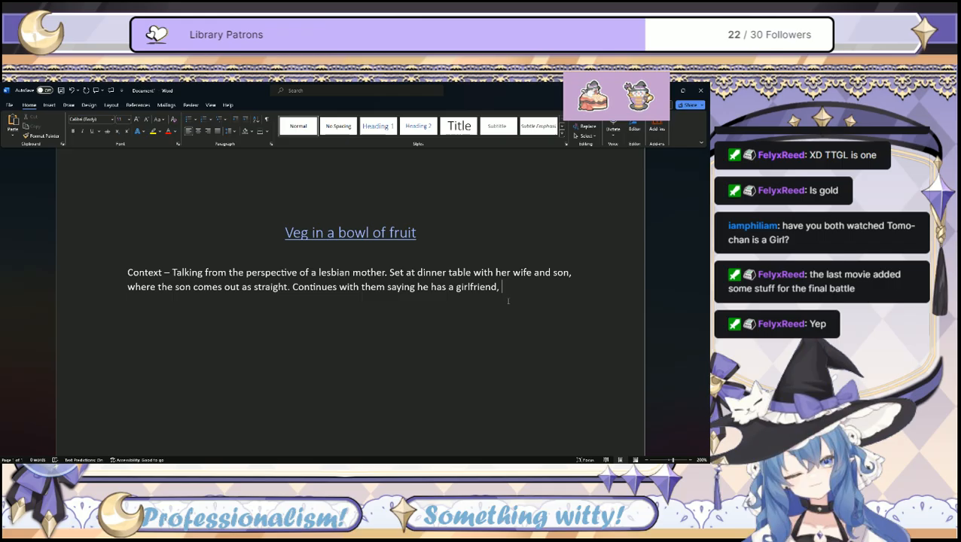
pyautogui.write('he no longer wihs')
pyautogui.press('BackSpace')
pyautogui.press('BackSpace')
pyautogui.press('BackSpace')
pyautogui.press('BackSpace')
pyautogui.write('wishes')
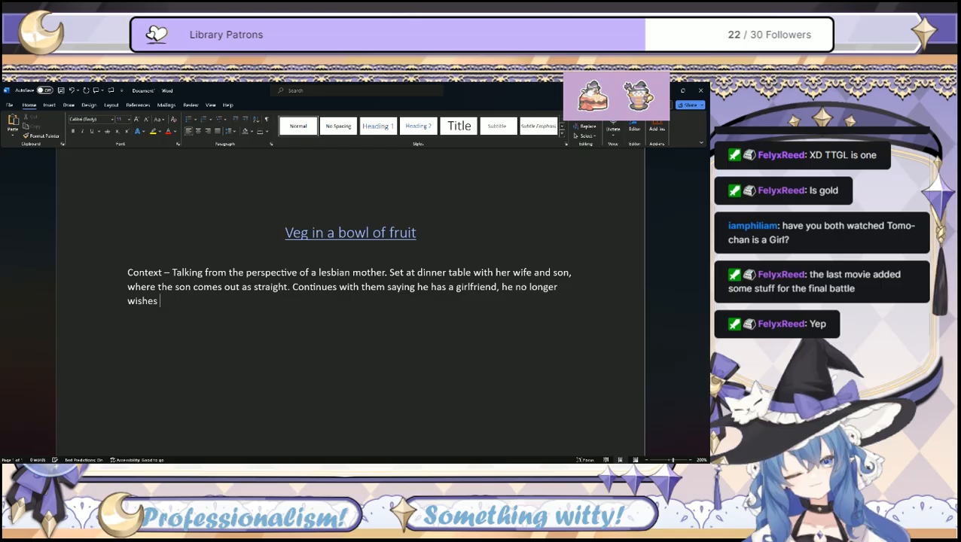
pyautogui.write(' to be vegan')
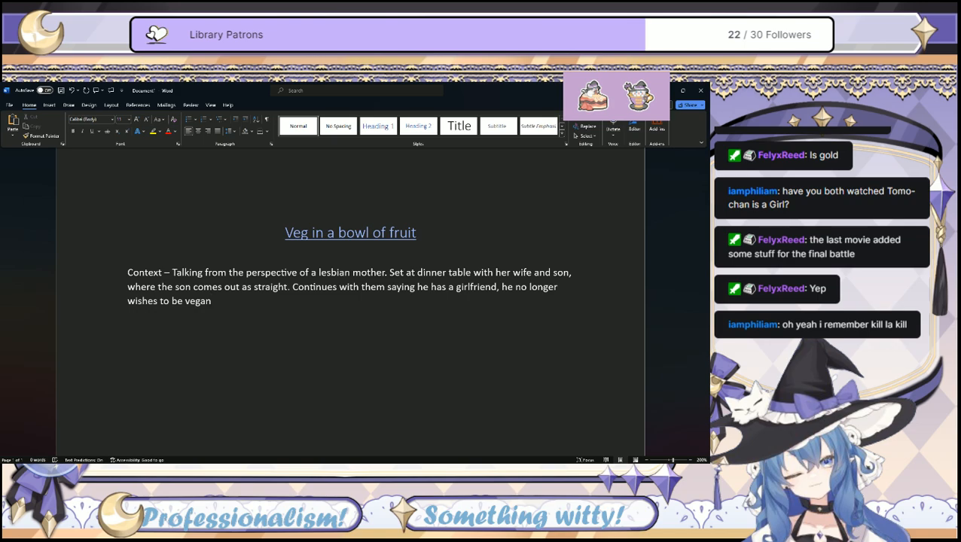
# Finish the context with ", then finally saying that they want to do a degree in pure mathematics." and add new lines below it.
pyautogui.write(', then finally saying')
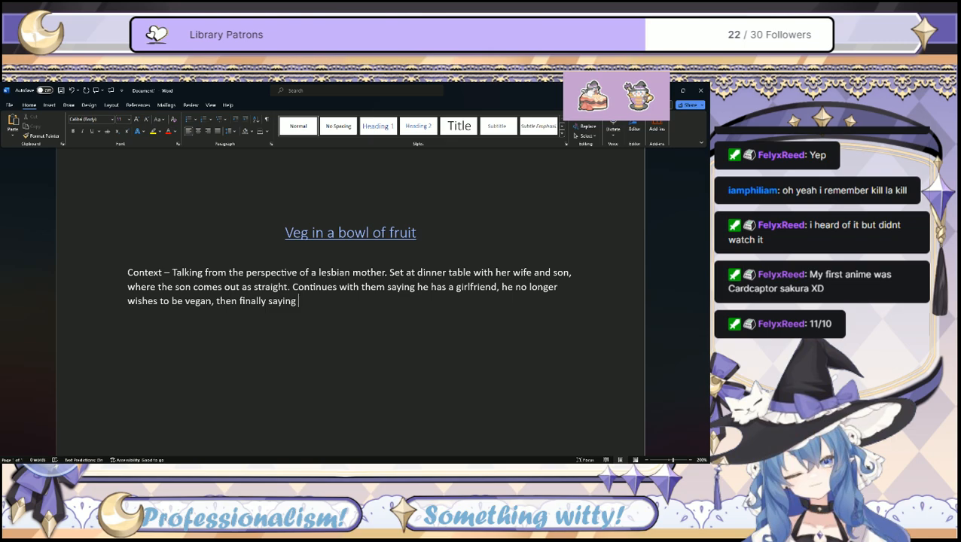
pyautogui.write('that they want to do a deg')
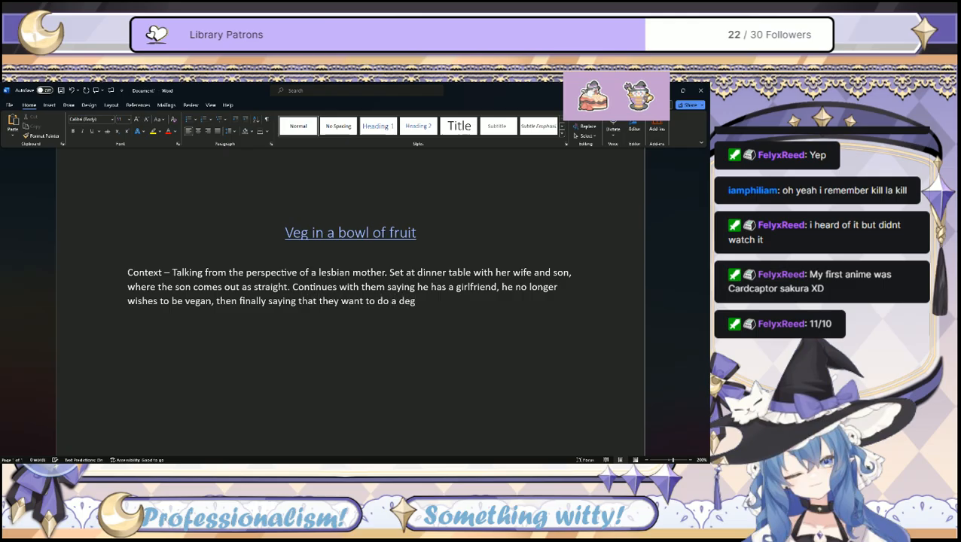
pyautogui.write('ree in pure mathemat')
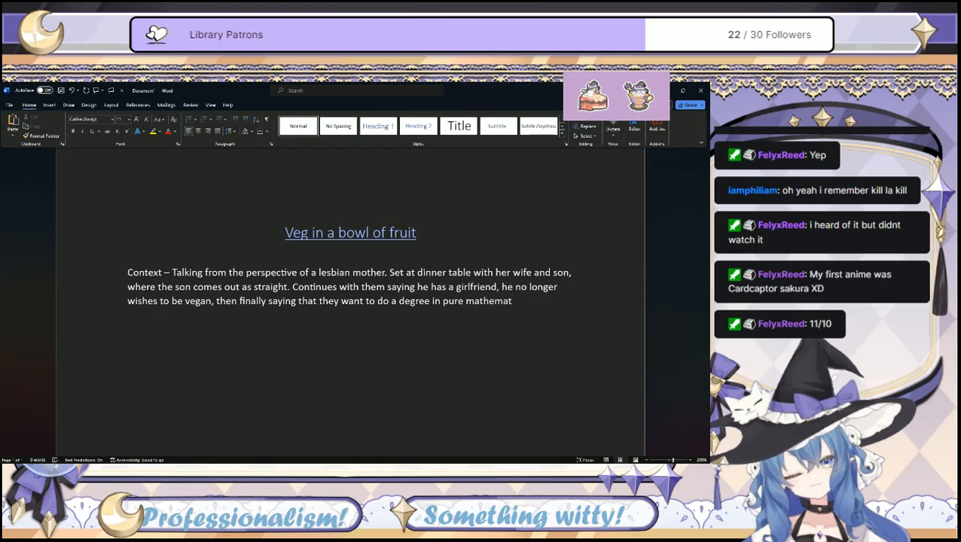
pyautogui.write('ics')
pyautogui.press('Return')
pyautogui.press('Return')
pyautogui.press('BackSpace')
pyautogui.press('Return')
pyautogui.write('Right, s')
pyautogui.press('BackSpace')
pyautogui.press('BackSpace')
pyautogui.press('BackSpace')
pyautogui.press('BackSpace')
pyautogui.press('BackSpace')
pyautogui.press('BackSpace')
pyautogui.press('BackSpace')
pyautogui.write('Thank')
pyautogui.press('BackSpace')
pyautogui.press('BackSpace')
pyautogui.press('BackSpace')
pyautogui.press('BackSpace')
pyautogui.press('BackSpace')
pyautogui.press('BackSpace')
# Insert a horizontal line below the context and open the monologue with "Thanks for the food, honey, it was delicious.".
pyautogui.write('---')
pyautogui.press('Return')
pyautogui.write('Thanks')
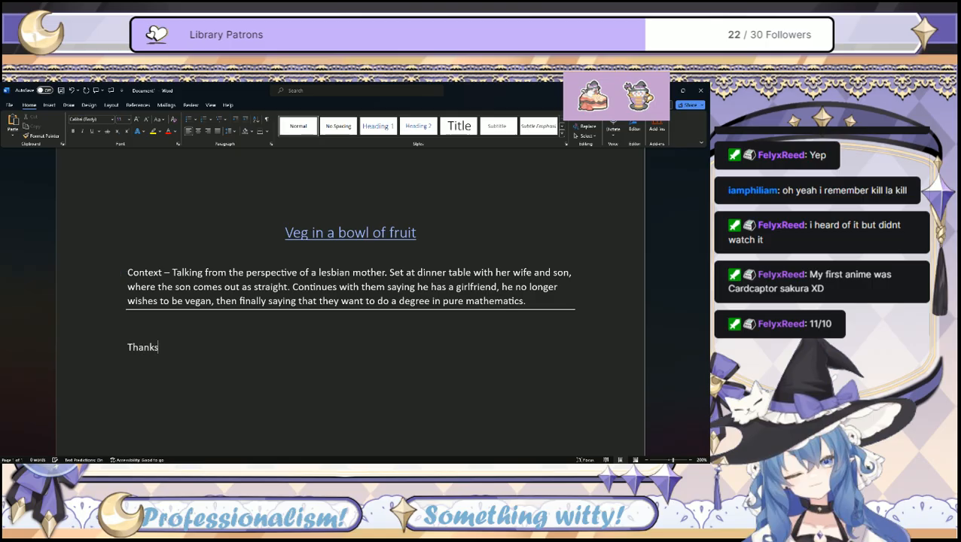
pyautogui.write(' for the food')
pyautogui.press('BackSpace')
pyautogui.write(', honey')
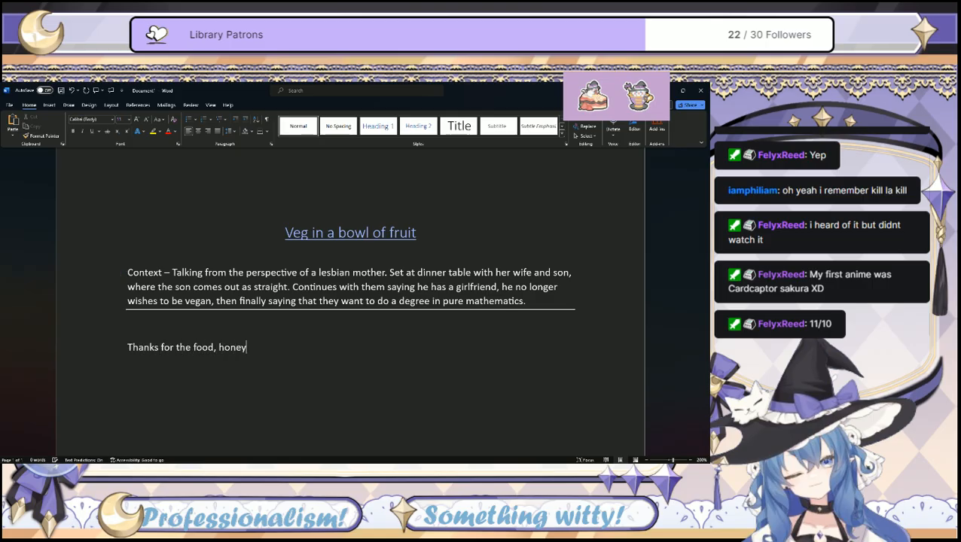
pyautogui.write(', it was delicious.')
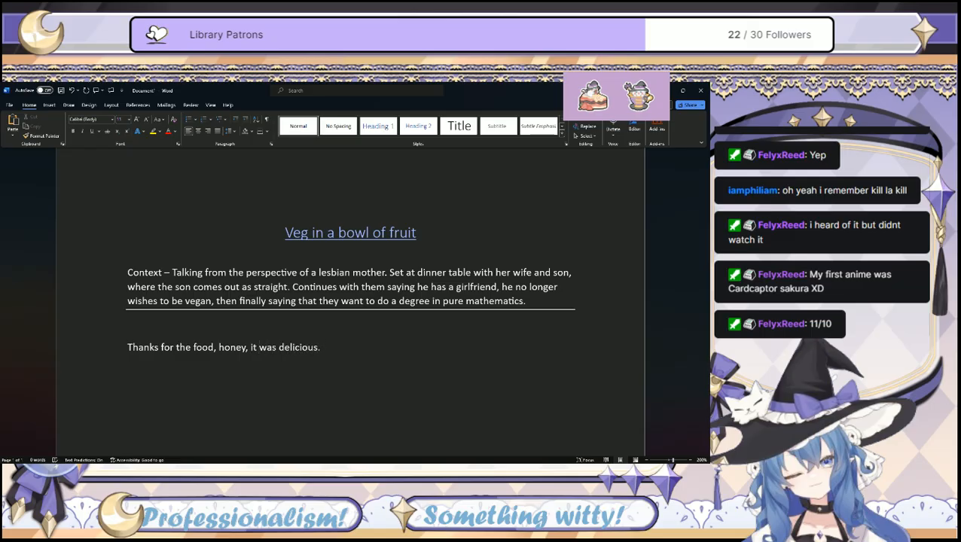
# Continue the opening dialogue line with "Did you enjoy it son? ...what's wrong?".
pyautogui.write(' Did you enjoy it son? ...')
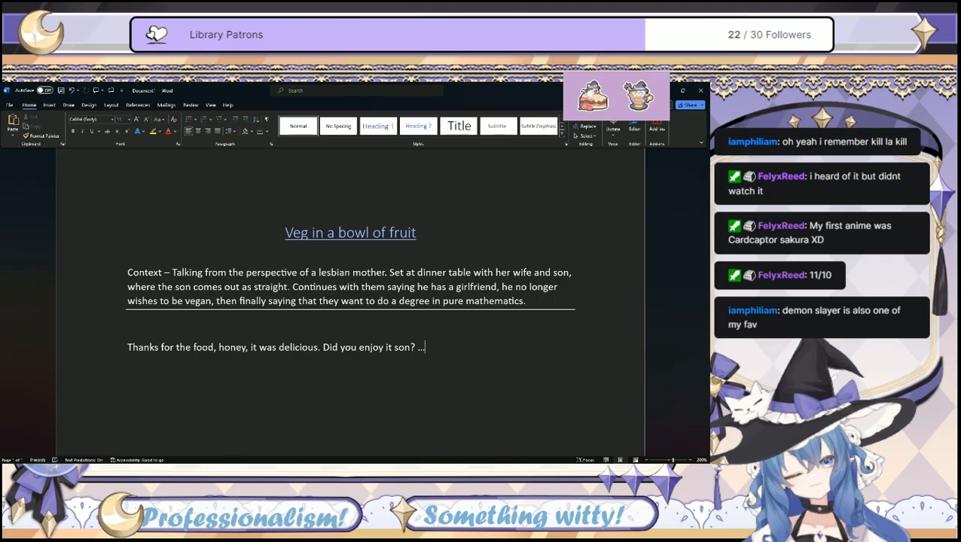
pyautogui.write('whats')
pyautogui.press('BackSpace')
pyautogui.write("'s ")
pyautogui.write('wri')
pyautogui.write('ong?')
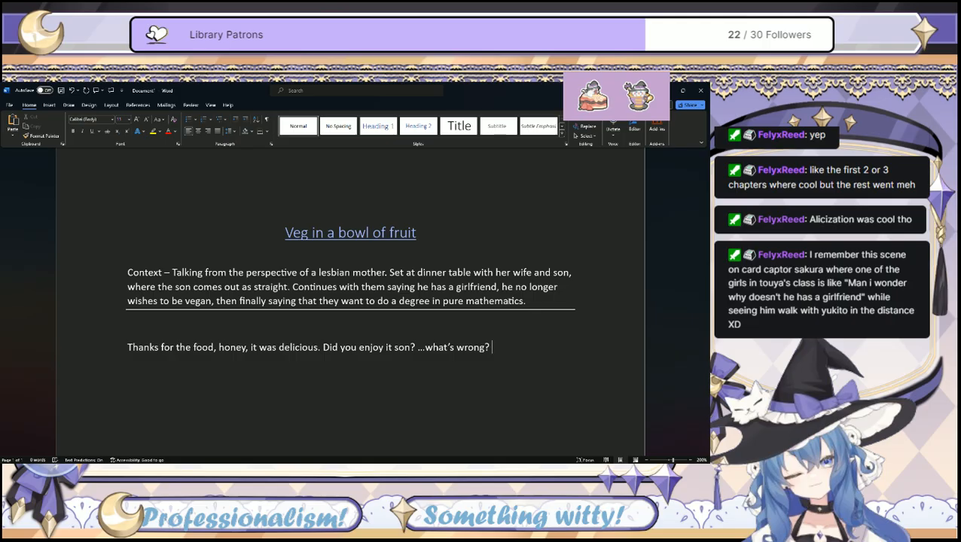
# Add "....Yes, of course we can chat- honey, sit down for a second." to the end of the opening dialogue paragraph.
pyautogui.write('You')
pyautogui.press('BackSpace')
pyautogui.press('BackSpace')
pyautogui.press('BackSpace')
pyautogui.write('..')
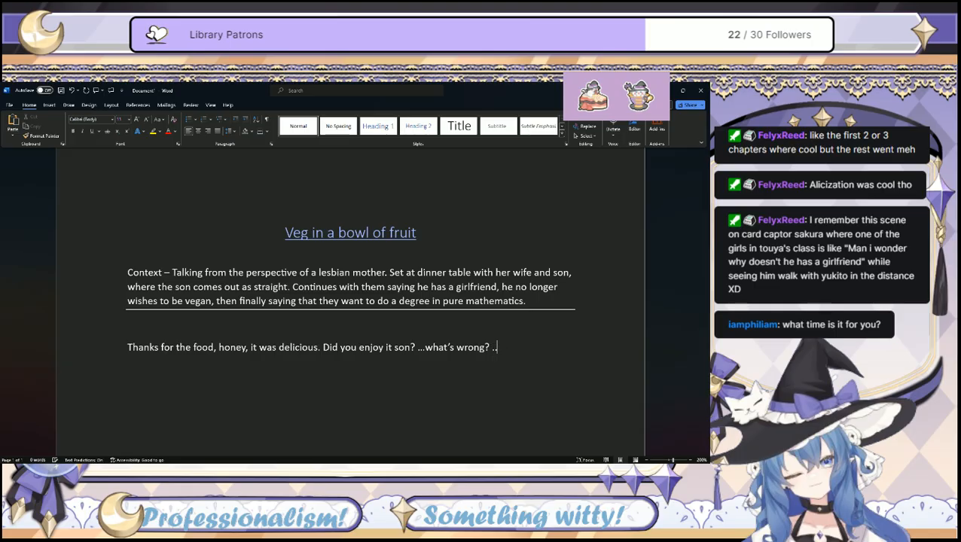
pyautogui.write('..Yes, of course we c')
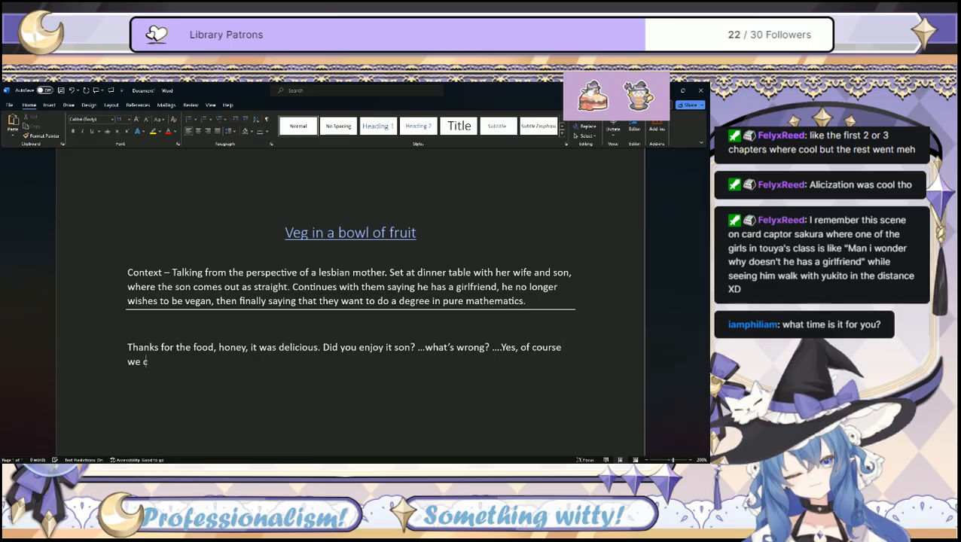
pyautogui.write('an chat- honey, sit downa')
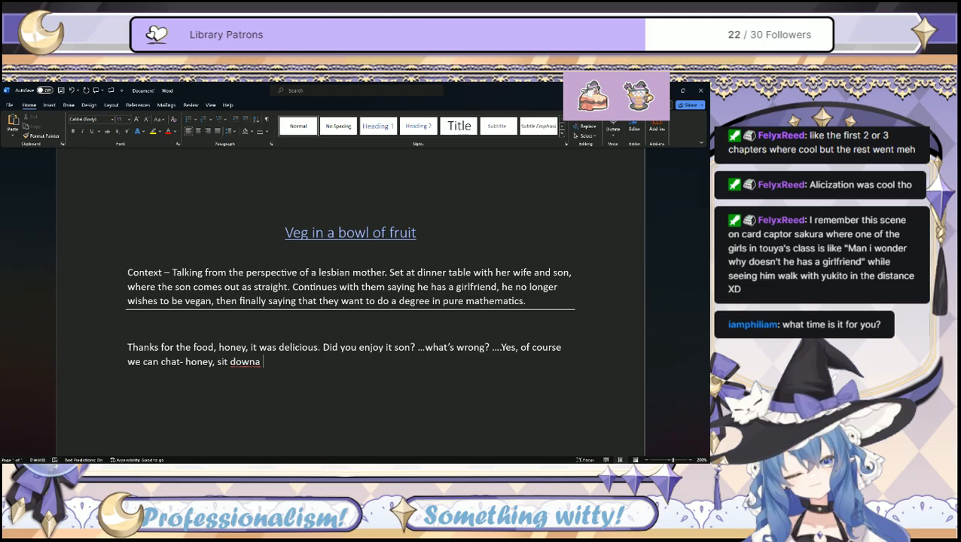
pyautogui.press('BackSpace')
pyautogui.press('BackSpace')
pyautogui.press('BackSpace')
pyautogui.write('n for a second.')
# Start a new paragraph, separated by a blank line, with "Okay, what's up,".
pyautogui.press('Return')
pyautogui.press('Return')
pyautogui.write('Okay, what')
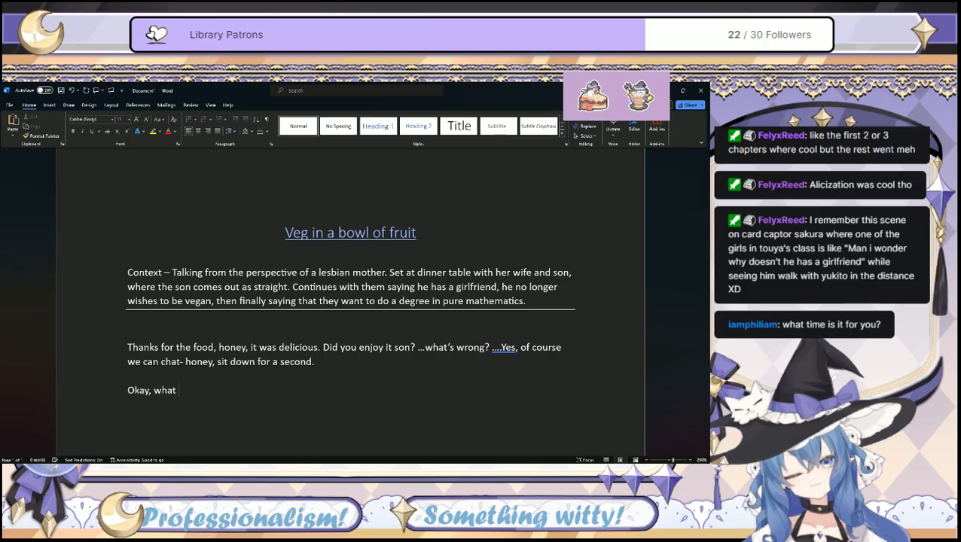
pyautogui.write("'s wrong?")
pyautogui.press('BackSpace')
pyautogui.press('BackSpace')
pyautogui.press('BackSpace')
pyautogui.press('BackSpace')
pyautogui.press('BackSpace')
pyautogui.press('BackSpace')
pyautogui.write('up, spo')
pyautogui.press('BackSpace')
pyautogui.press('BackSpace')
pyautogui.write('port')
pyautogui.press('BackSpace')
pyautogui.press('BackSpace')
pyautogui.press('BackSpace')
pyautogui.press('BackSpace')
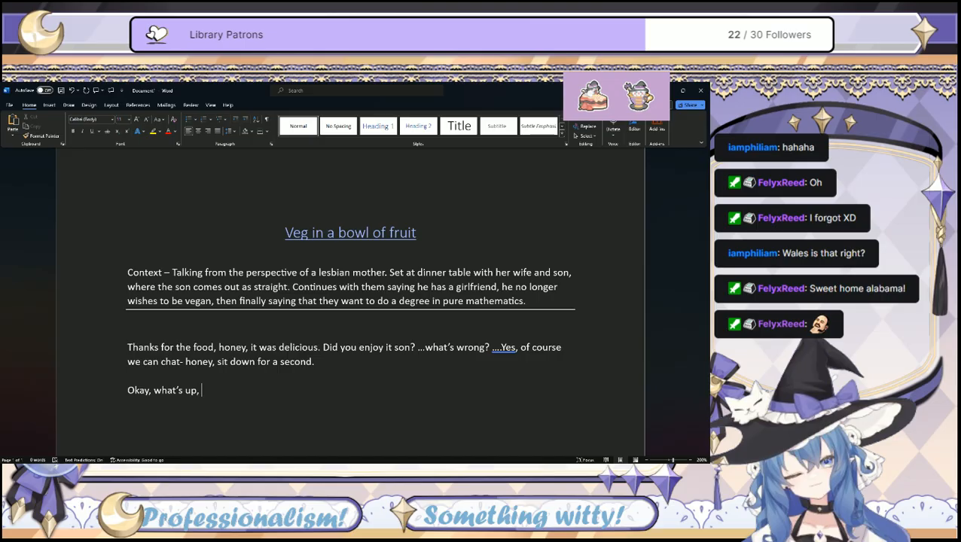
# Complete the "Okay, what's up," question with "buttercup?".
pyautogui.write('d')
pyautogui.press('BackSpace')
pyautogui.write('buttercup? What')
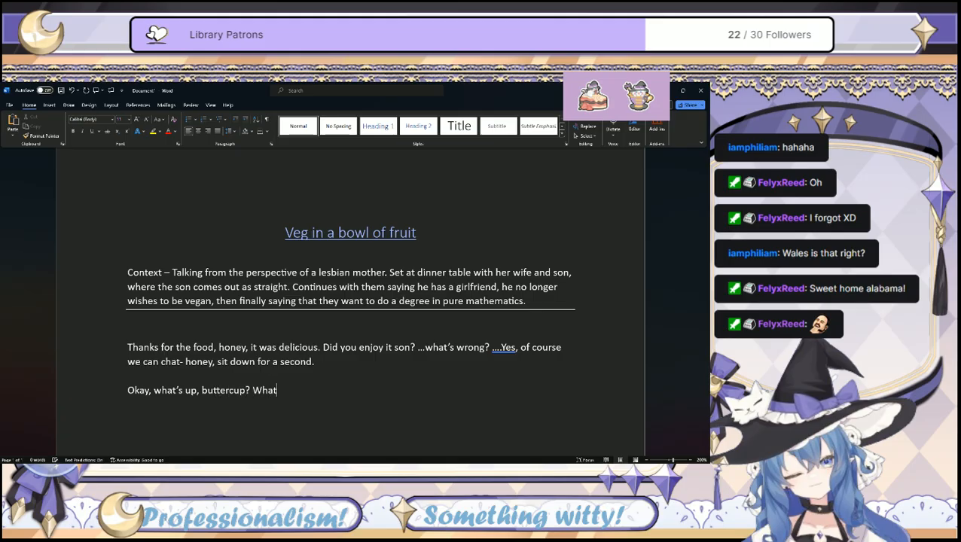
pyautogui.press('BackSpace')
pyautogui.press('BackSpace')
pyautogui.press('BackSpace')
pyautogui.press('BackSpace')
# Add two separate "..." lines as pauses below the buttercup question, followed by a new line.
pyautogui.press('Return')
pyautogui.write('...')
pyautogui.press('Return')
pyautogui.write('...')
pyautogui.press('Return')
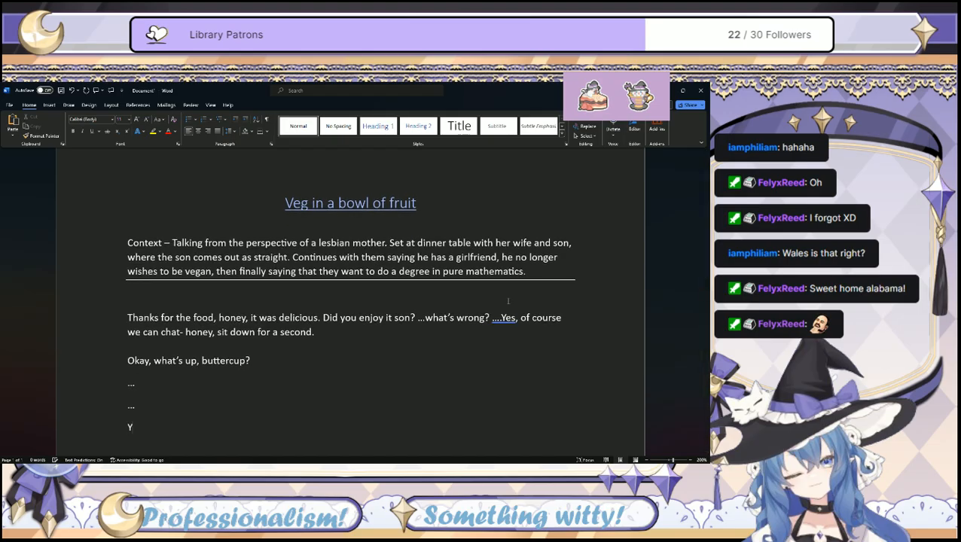
# Write the mother's reaction "Oh, you're... you're straight?" below the pause lines.
pyautogui.write('Oh, you')
pyautogui.write("'re... you'r")
pyautogui.write('e straight?')
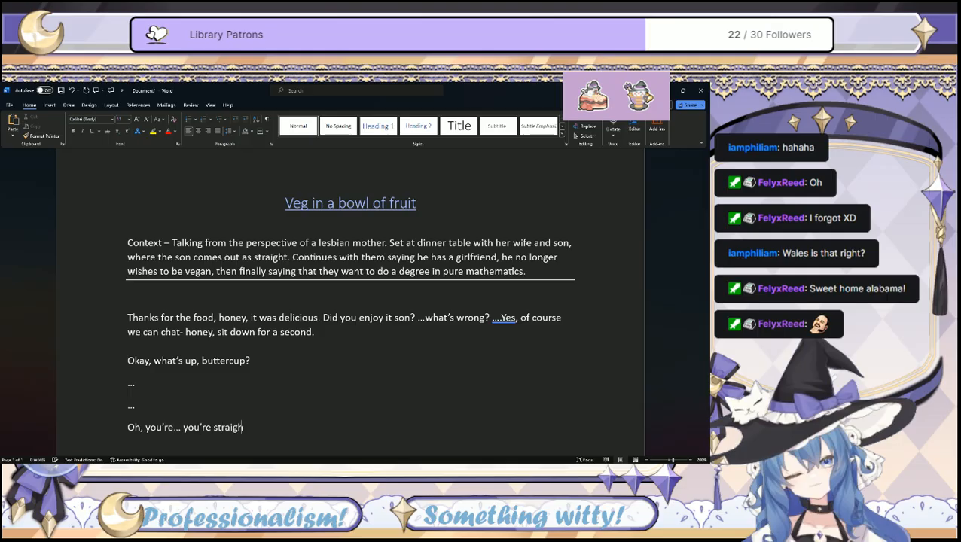
# Leave a blank line and write the reply "No, no, I'm not mad! I'm just...surprised. When did you feel like this?".
pyautogui.press('Return')
pyautogui.press('Return')
pyautogui.write('No')
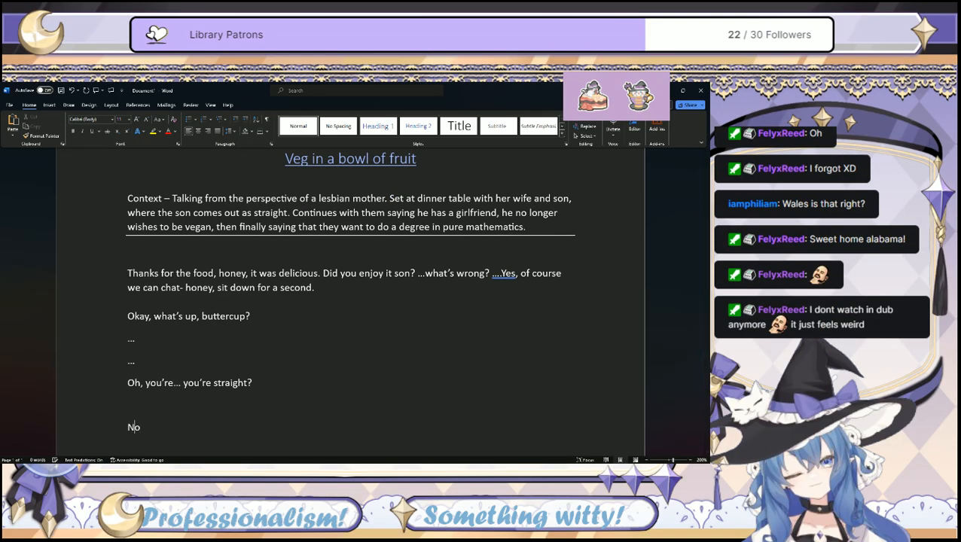
pyautogui.write(", no, I'm not")
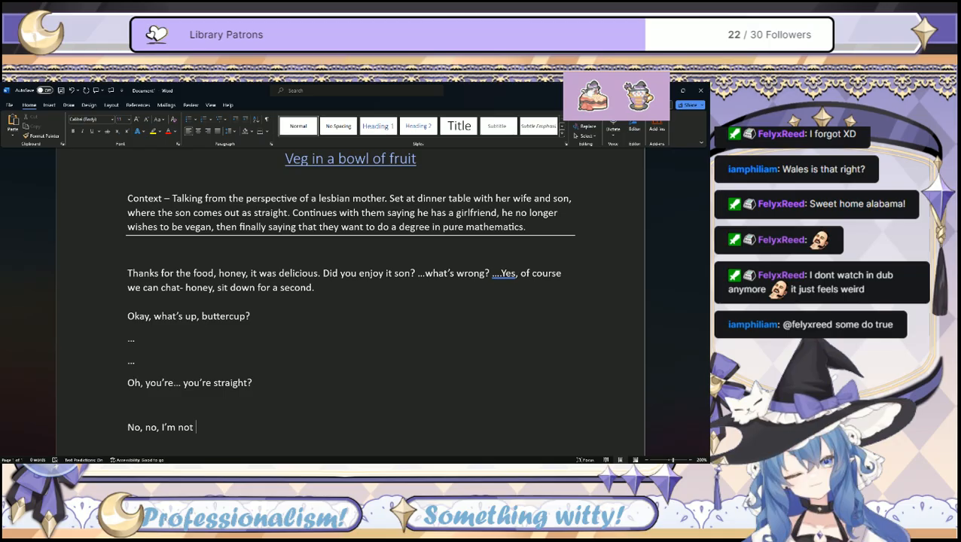
pyautogui.write('mad,')
pyautogui.press('BackSpace')
pyautogui.press('BackSpace')
pyautogui.write("! I'm ")
pyautogui.write('just...surpri')
pyautogui.write('sed.')
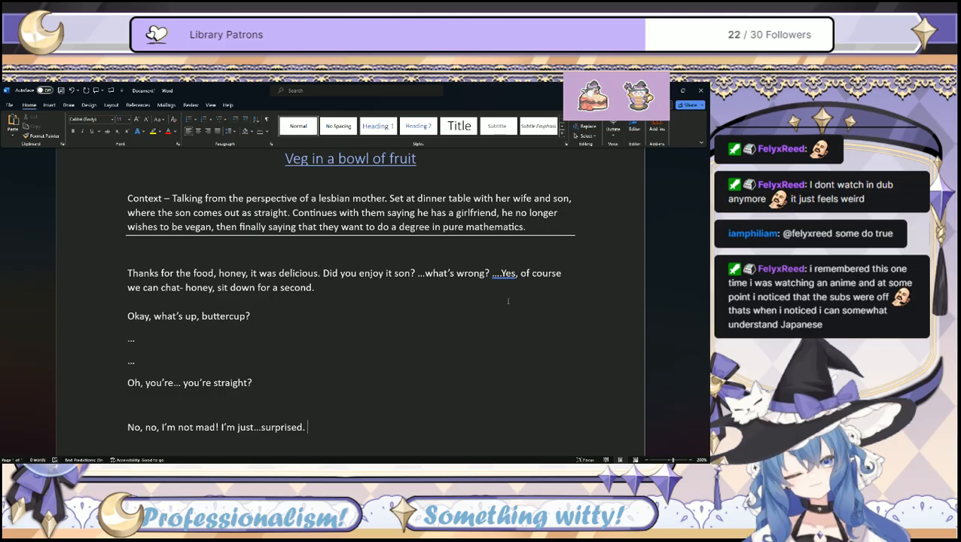
pyautogui.write('When did you feel like this?')
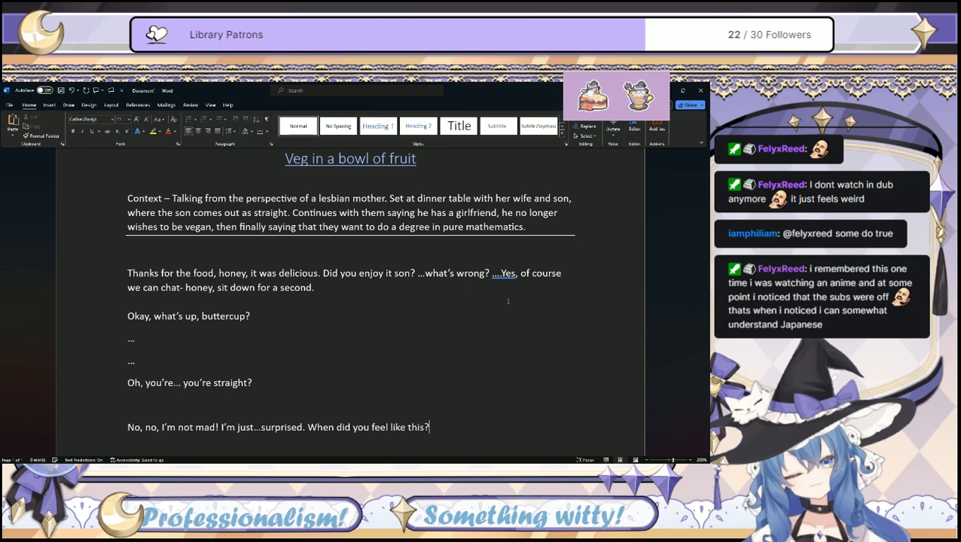
# Continue the reply after "feel like this?" with "…For about a year, okay. No, again, we're not mad, are we dear?".
pyautogui.press('BackSpace')
pyautogui.write('? ...')
pyautogui.write('For about a')
pyautogui.write(' year, okay')
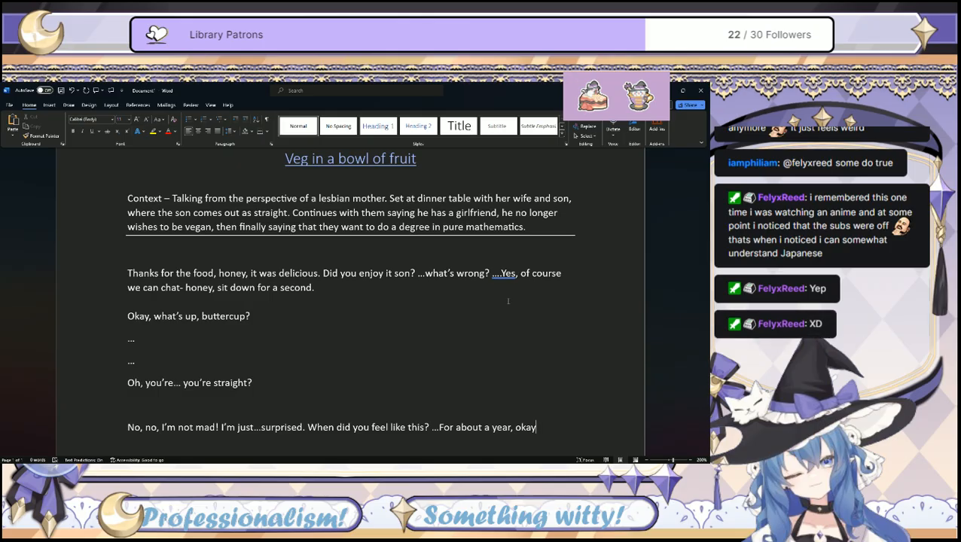
pyautogui.write('?')
pyautogui.press('BackSpace')
pyautogui.press('BackSpace')
pyautogui.write('y. No, again’')
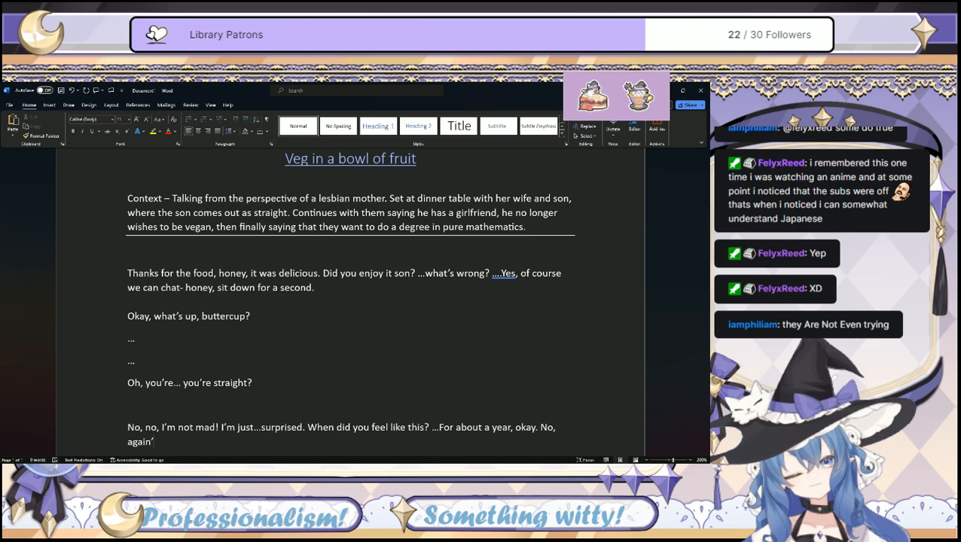
pyautogui.press('BackSpace')
pyautogui.write(", we're not mad, are we dear?")
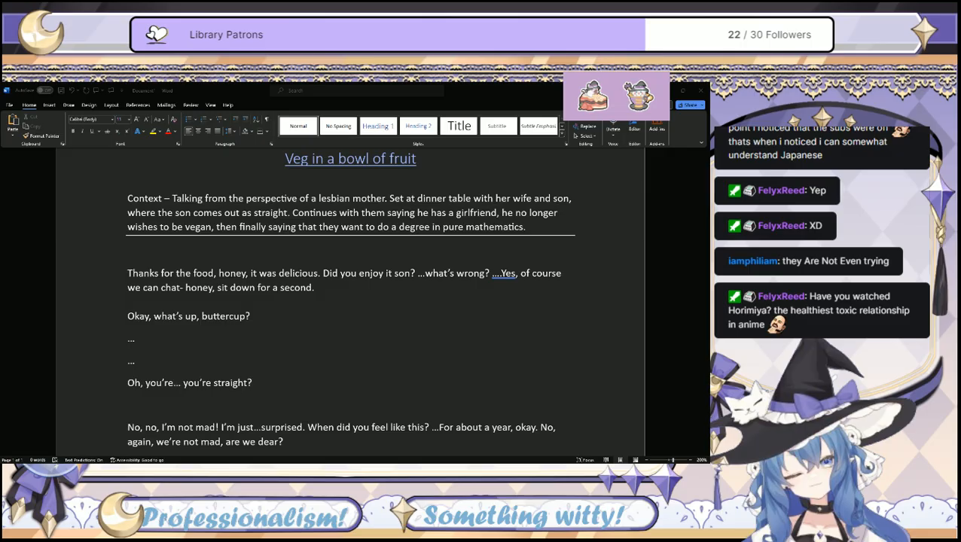
# Continue the paragraph with "See, we're happy for you, honest. We accept you no matter who you like".
pyautogui.click(566, 292)
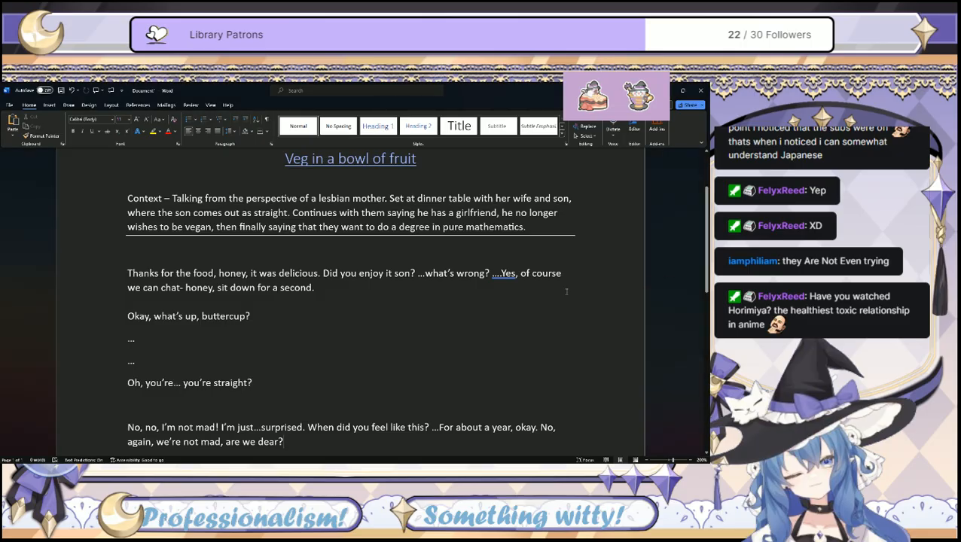
pyautogui.write('See,')
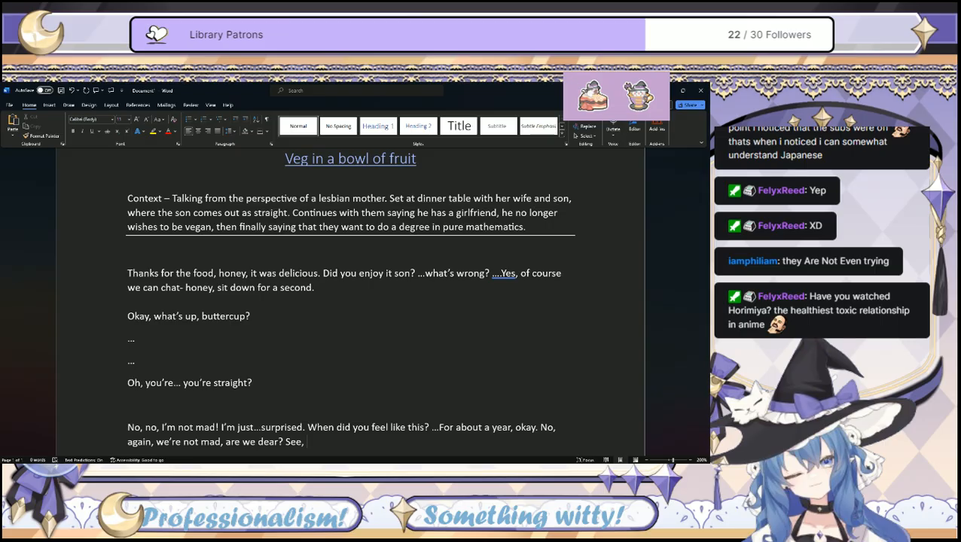
pyautogui.write("we'")
pyautogui.write('re happy for you')
pyautogui.write(', hones')
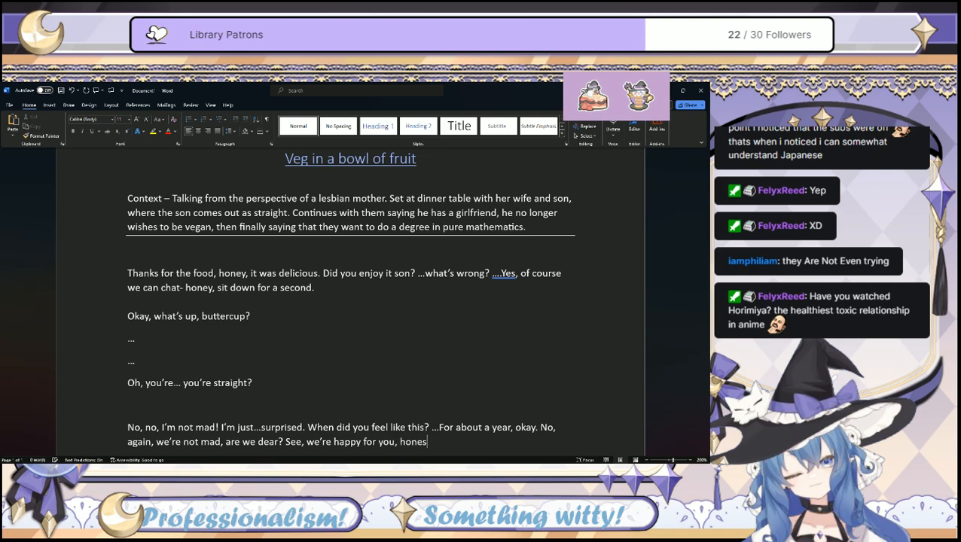
pyautogui.write('t. We accept you no matte')
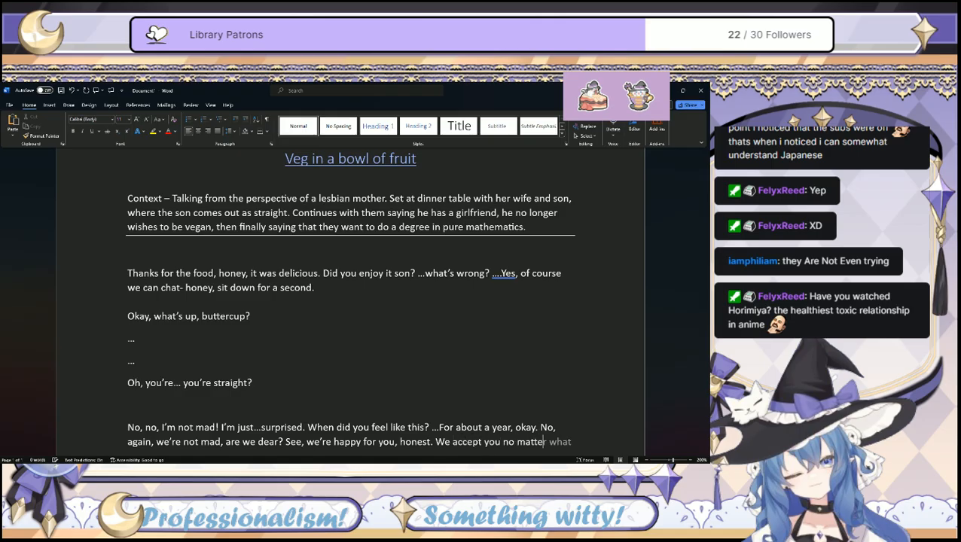
pyautogui.write('r who you lik')
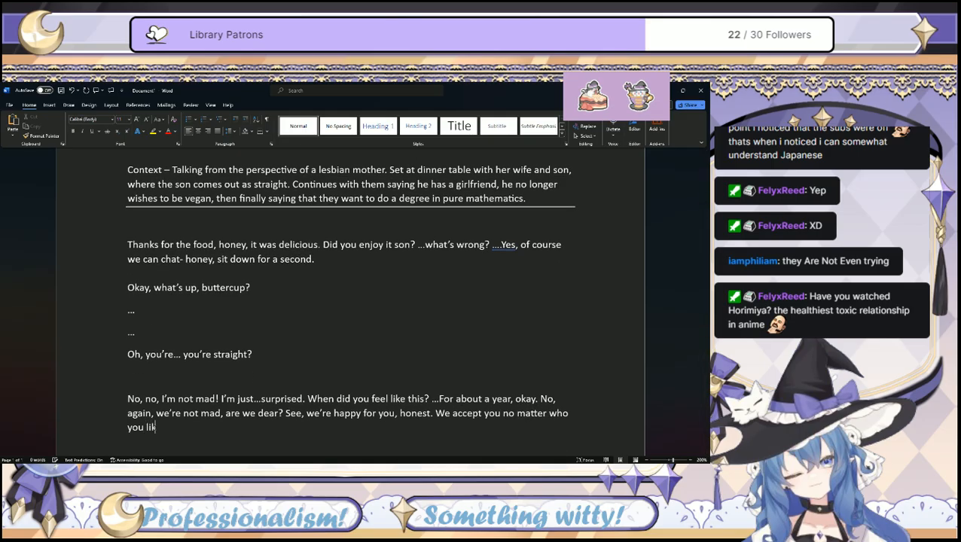
# Extend the acceptance sentence with "… especially since you take after your mothers in that department".
pyautogui.write('e... especially since you')
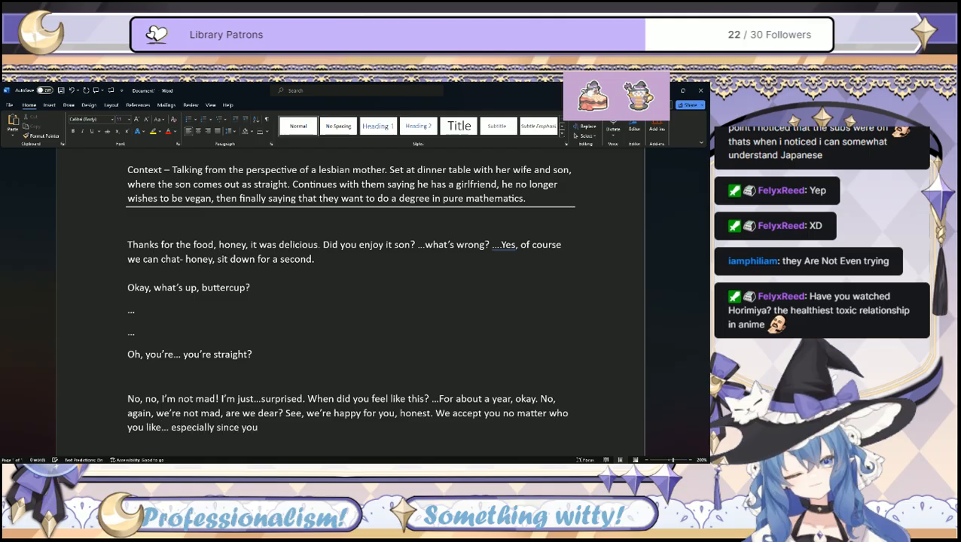
pyautogui.write(' take after your mothers')
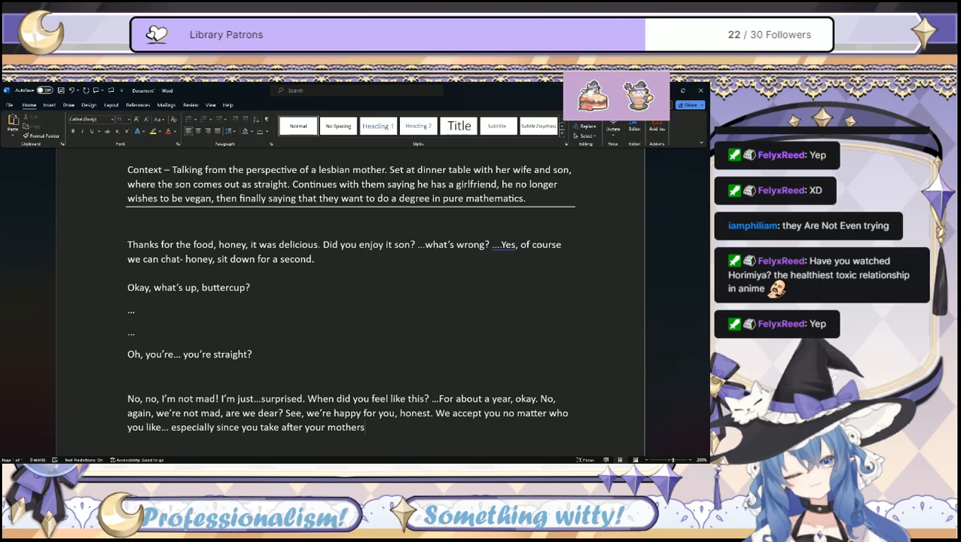
pyautogui.write('in that department')
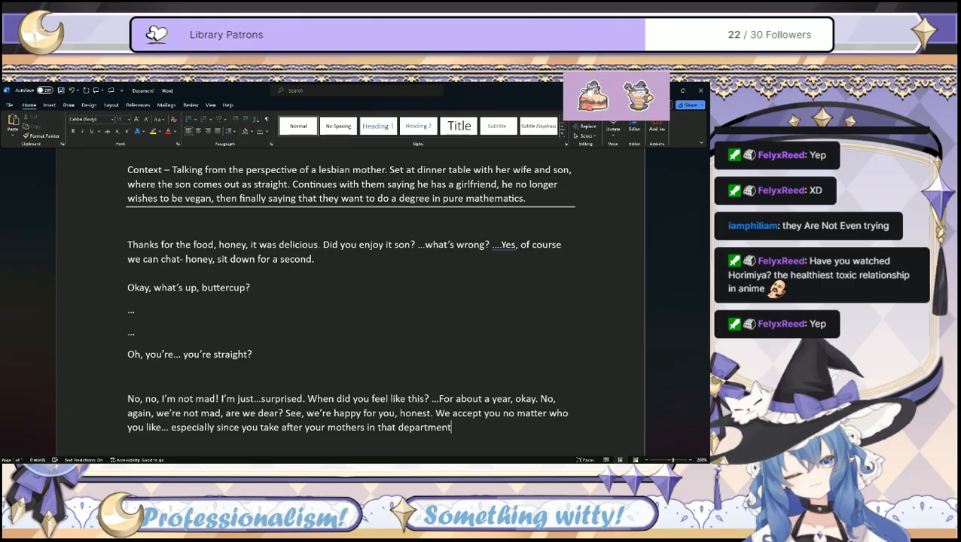
pyautogui.write(' (laugh her')
pyautogui.press('BackSpace')
pyautogui.press('BackSpace')
pyautogui.press('BackSpace')
pyautogui.press('BackSpace')
pyautogui.press('BackSpace')
pyautogui.press('BackSpace')
pyautogui.press('BackSpace')
pyautogui.press('BackSpace')
pyautogui.press('BackSpace')
pyautogui.press('BackSpace')
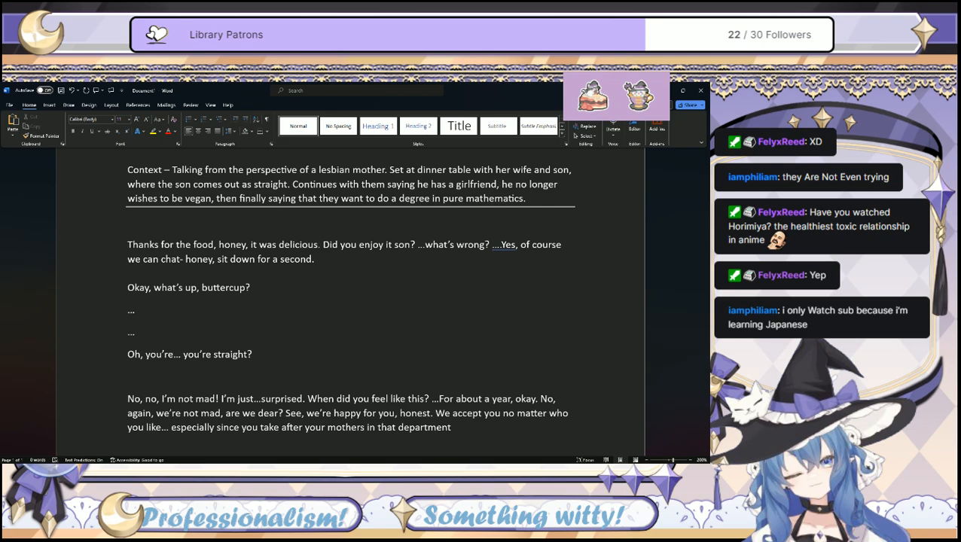
pyautogui.press('BackSpace')
# Close the sentence with a full stop and start a new paragraph reading "Now then, there's no need to be worried anymo- …oh?".
pyautogui.press('Return')
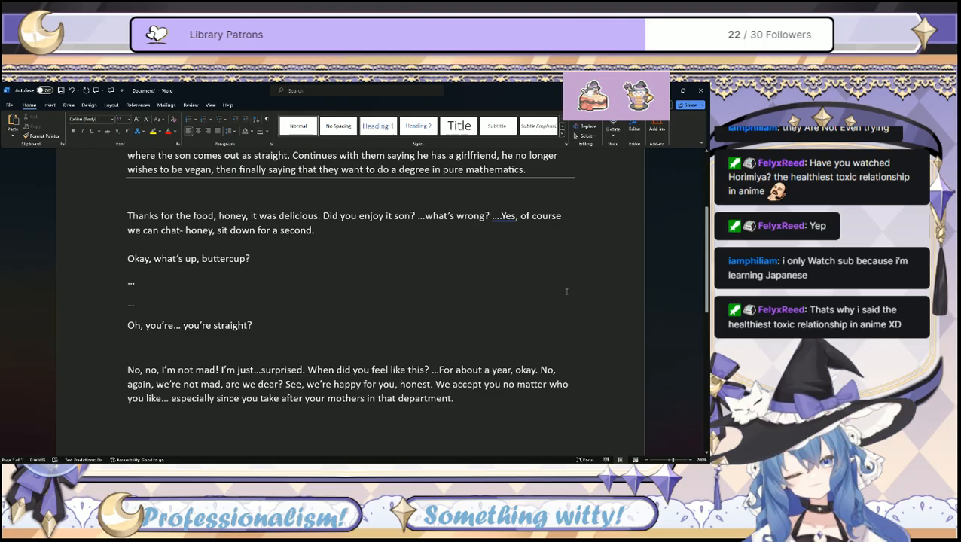
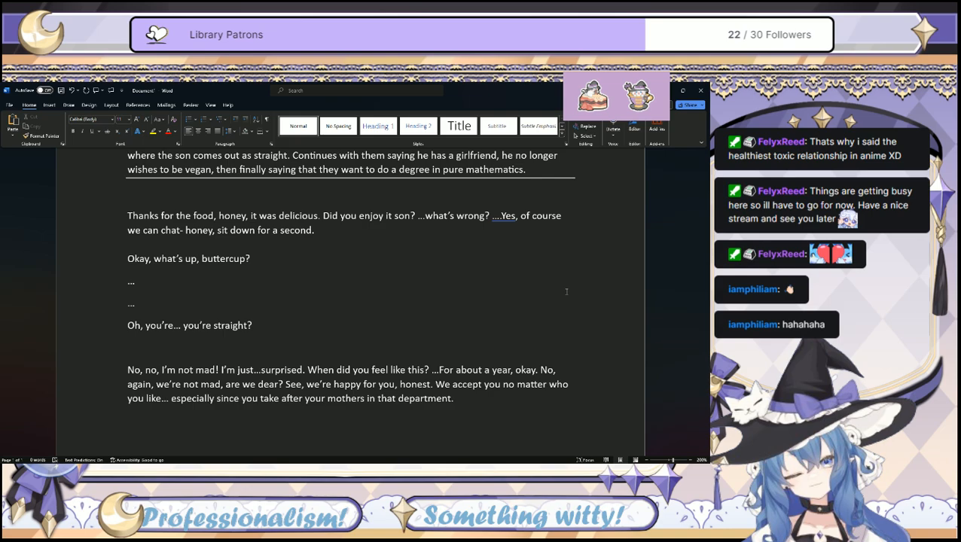
pyautogui.write('Now then, y')
pyautogui.press('BackSpace')
pyautogui.write("there's no need ")
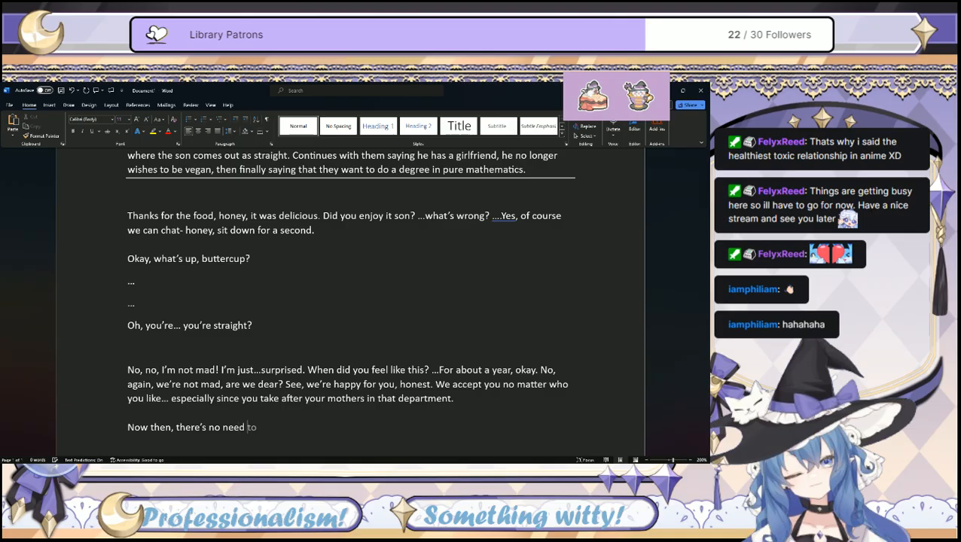
pyautogui.write('to be worried anymo-')
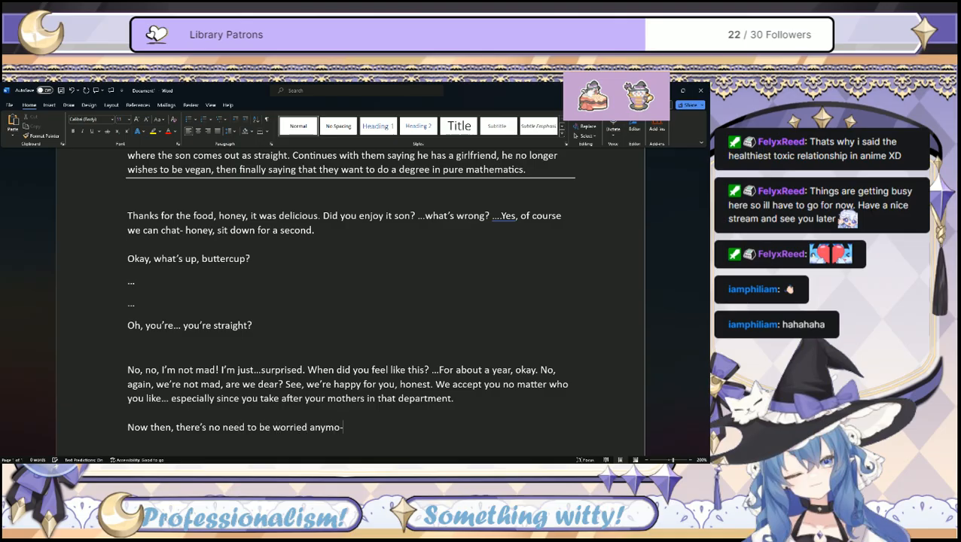
pyautogui.write(' ..oh?')
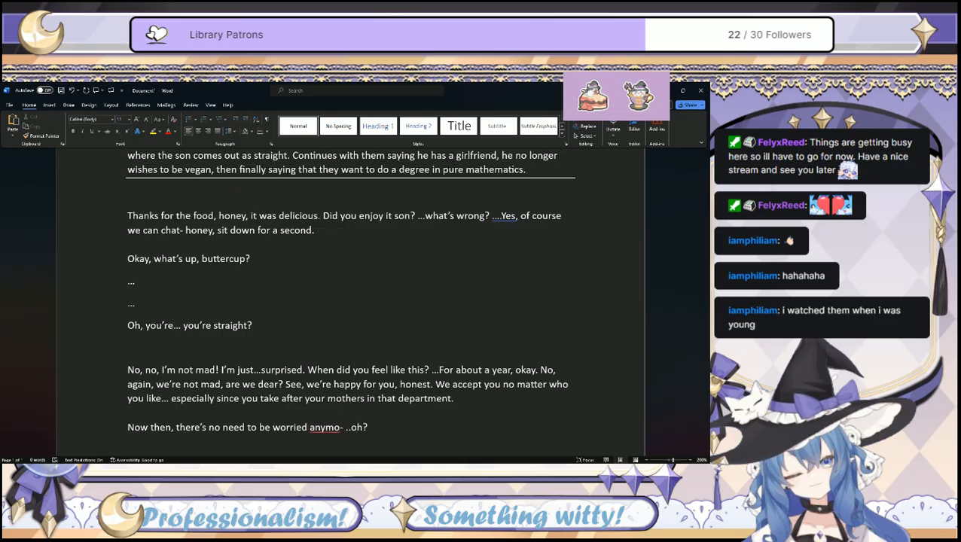
pyautogui.write('.')
pyautogui.write('Of c')
pyautogui.write('ourse, we c')
pyautogui.press('BackSpace')
pyautogui.press('BackSpace')
pyautogui.press('BackSpace')
pyautogui.press('BackSpace')
pyautogui.press('BackSpace')
pyautogui.press('BackSpace')
pyautogui.press('BackSpace')
pyautogui.press('BackSpace')
pyautogui.press('BackSpace')
pyautogui.press('BackSpace')
pyautogui.press('BackSpace')
pyautogui.press('BackSpace')
pyautogui.press('BackSpace')
pyautogui.press('BackSpace')
pyautogui.press('BackSpace')
# Continue after "…oh?" with "Sure, if you have more to talk about, we're here.".
pyautogui.write('Sure, ')
pyautogui.write('we')
pyautogui.press('BackSpace')
pyautogui.press('BackSpace')
pyautogui.write('if you have more to')
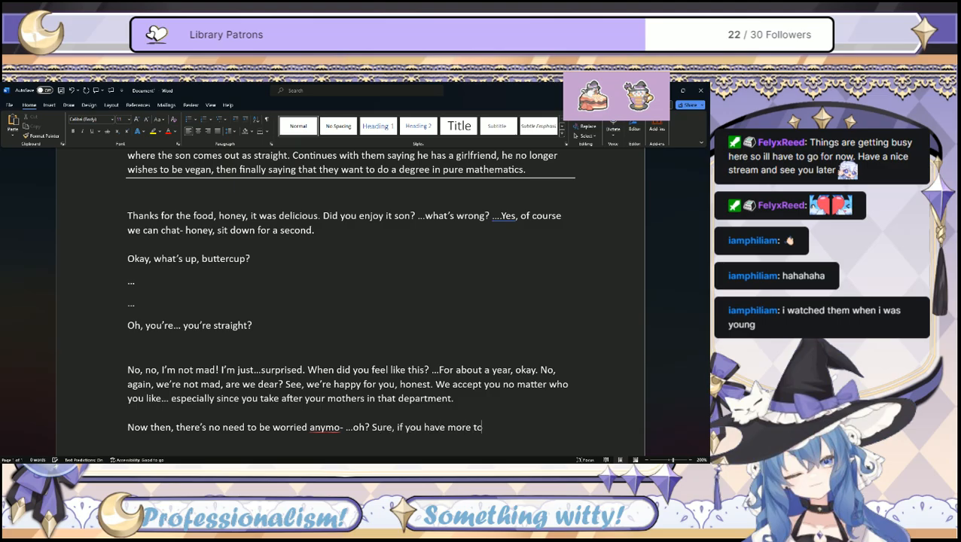
pyautogui.write(' talk')
pyautogui.write('about,')
pyautogui.write(" we'")
pyautogui.write('re here.')
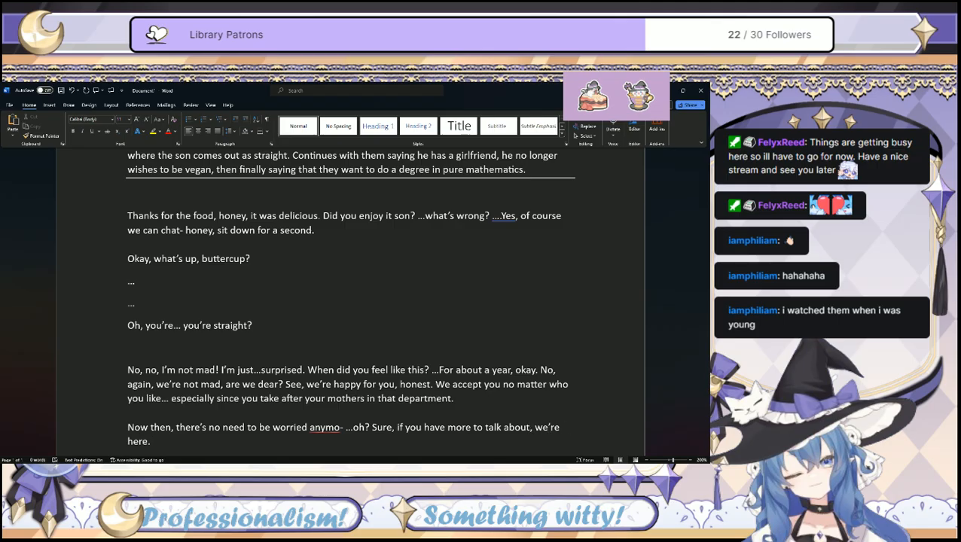
# Add a "…" pause line, followed by the line "You have a girlfriend?!".
pyautogui.press('Return')
pyautogui.write('...')
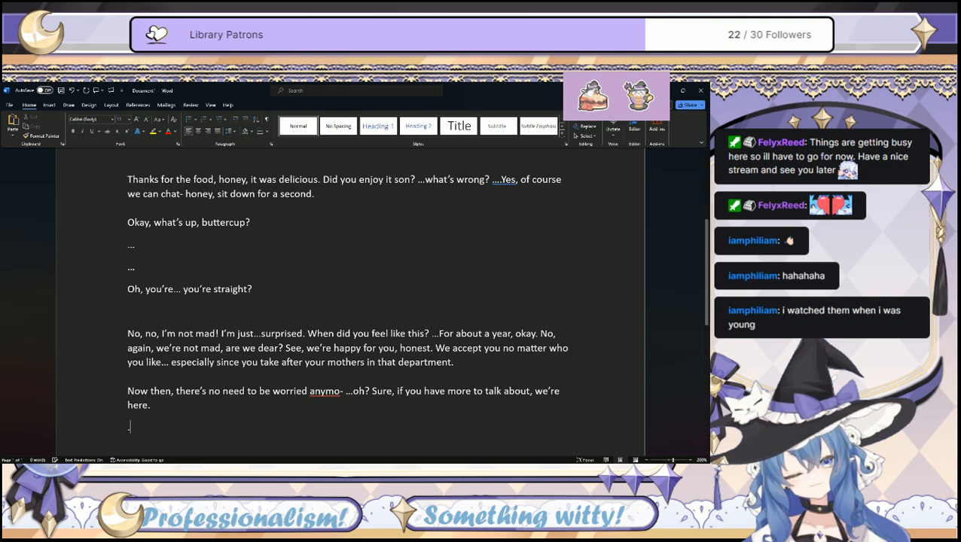
pyautogui.press('Return')
pyautogui.write('Yo')
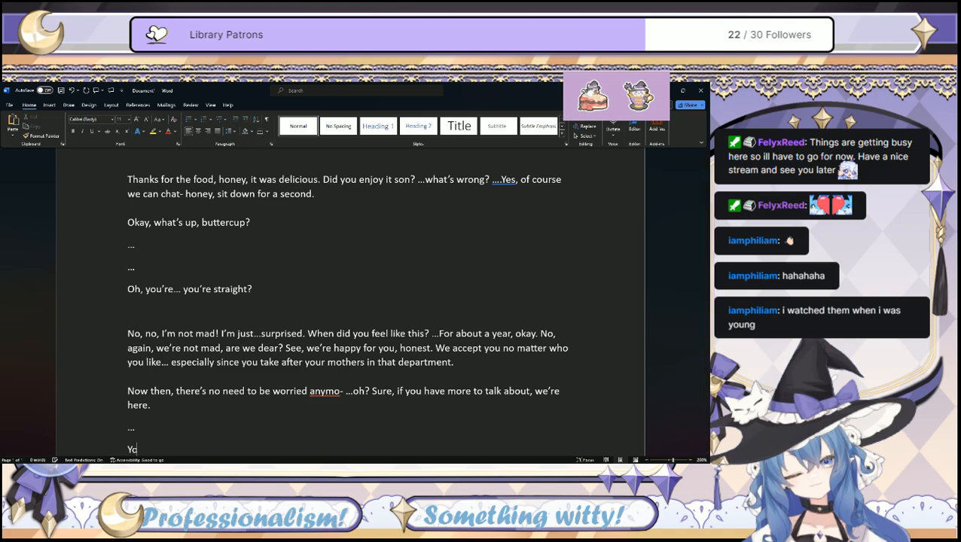
pyautogui.write('u have a girlfriend?!')
# Start the next line with an ellipsis, trying the wording "Honey, shut you" and deleting it again.
pyautogui.press('Return')
pyautogui.write('...Honey, sh')
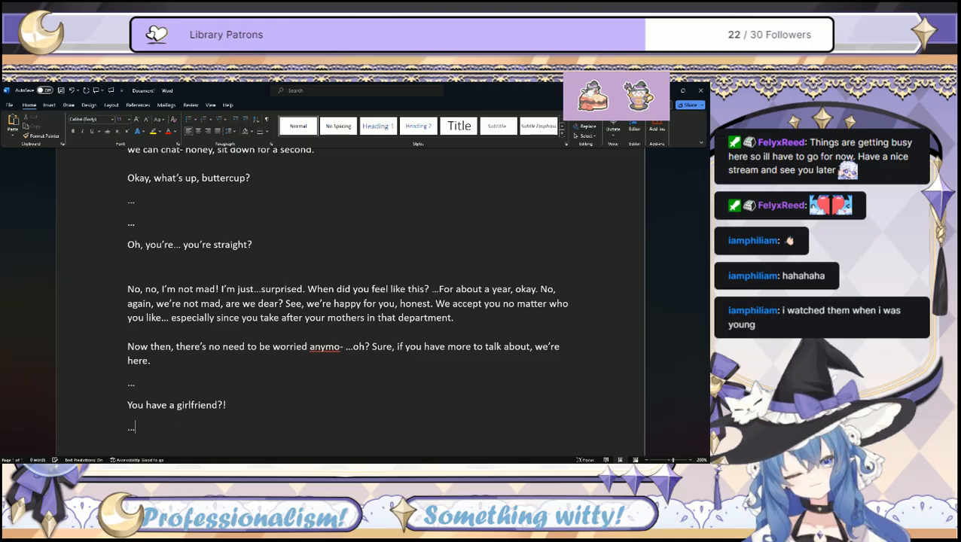
pyautogui.write('ut you')
pyautogui.press('BackSpace')
pyautogui.press('BackSpace')
pyautogui.press('BackSpace')
pyautogui.press('BackSpace')
pyautogui.press('BackSpace')
pyautogui.press('BackSpace')
pyautogui.press('BackSpace')
pyautogui.press('BackSpace')
pyautogui.write("don'")
pyautogui.press('BackSpace')
pyautogui.press('BackSpace')
pyautogui.press('BackSpace')
pyautogui.press('BackSpace')
pyautogui.press('BackSpace')
pyautogui.press('BackSpace')
pyautogui.press('BackSpace')
pyautogui.press('BackSpace')
pyautogui.press('BackSpace')
pyautogui.press('BackSpace')
pyautogui.press('BackSpace')
# Write the apology "I'm sorry, that was rude of me" after the ellipsis.
pyautogui.write("I'm sorr")
pyautogui.write('y c')
pyautogui.press('BackSpace')
pyautogui.write("don't")
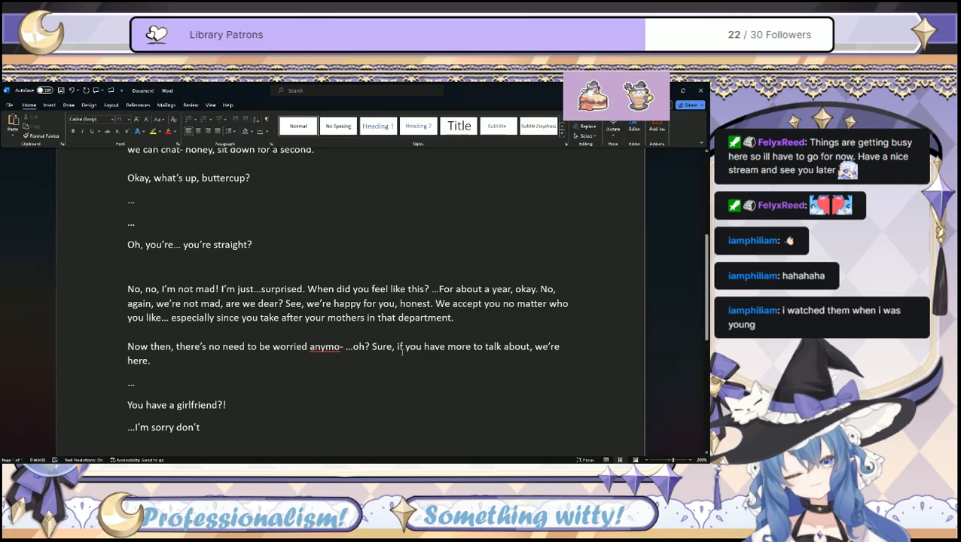
pyautogui.press('BackSpace')
pyautogui.press('BackSpace')
pyautogui.press('BackSpace')
pyautogui.press('BackSpace')
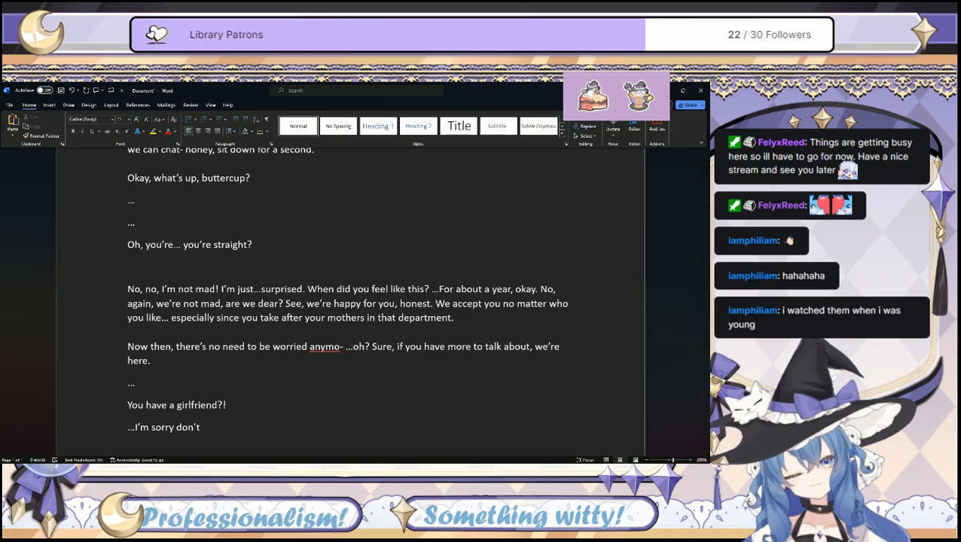
pyautogui.press('BackSpace')
pyautogui.press('BackSpace')
pyautogui.write(', t')
pyautogui.write('hat was a bit')
pyautogui.press('BackSpace')
pyautogui.press('BackSpace')
pyautogui.press('BackSpace')
pyautogui.write('rude of me')
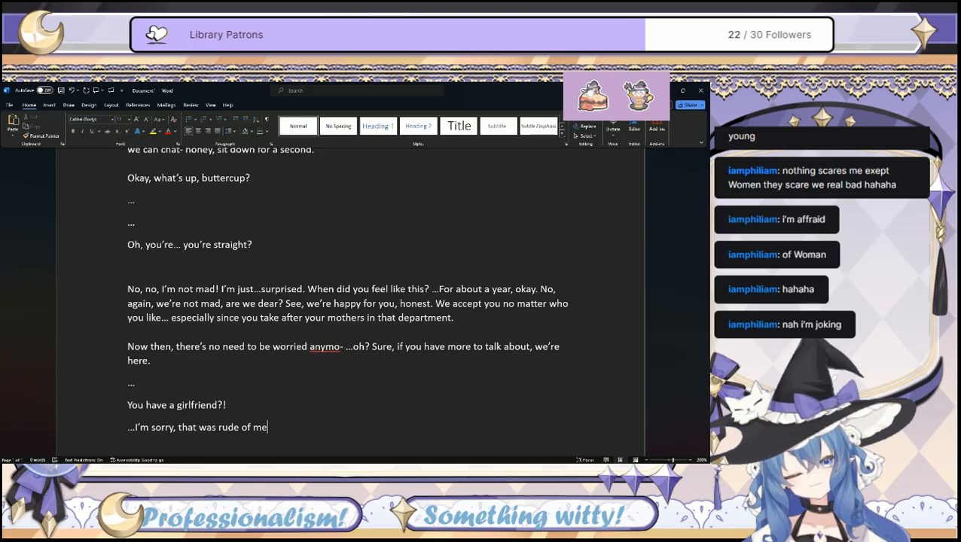
# End the apology with a full stop and add "Honey, close your mouth." to the line.
pyautogui.scroll(5, 295, 412)
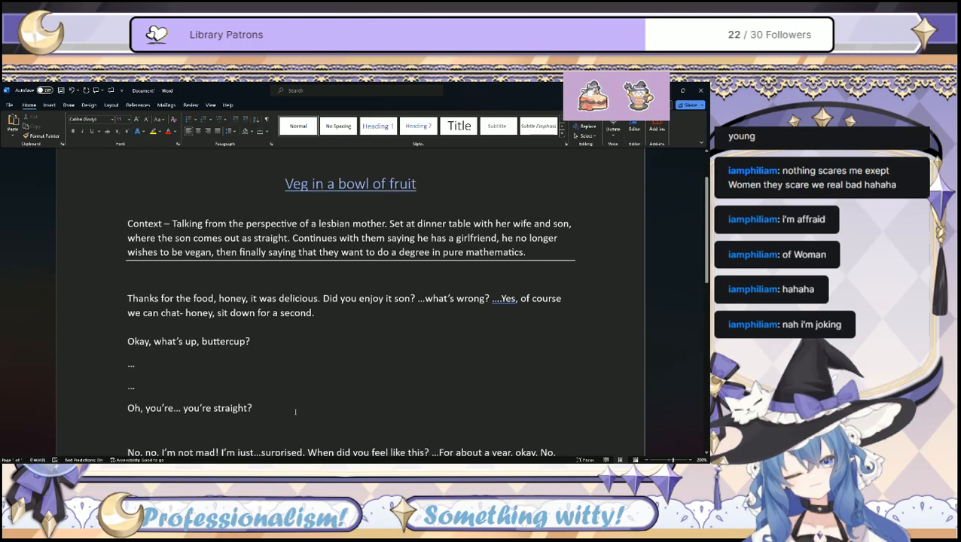
pyautogui.scroll(-5, 296, 411)
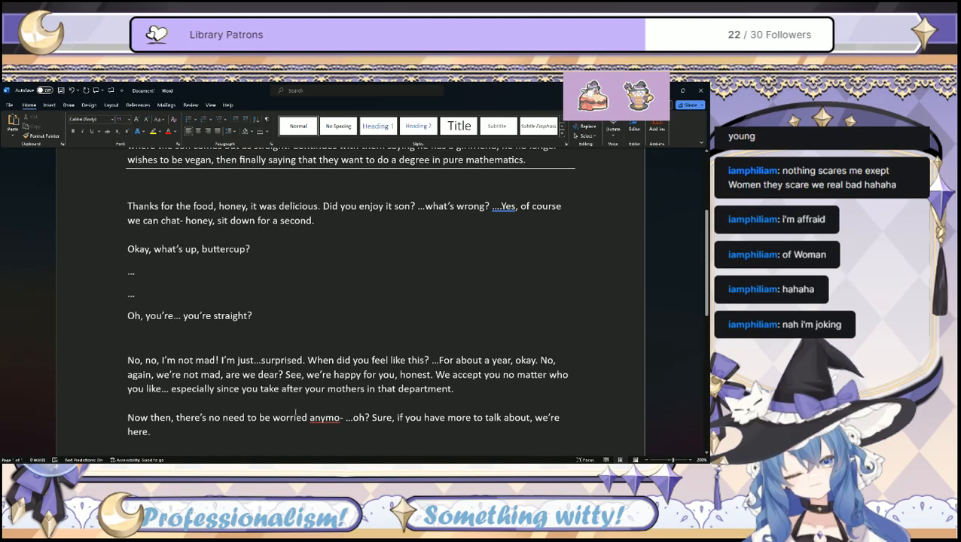
pyautogui.scroll(-1, 295, 412)
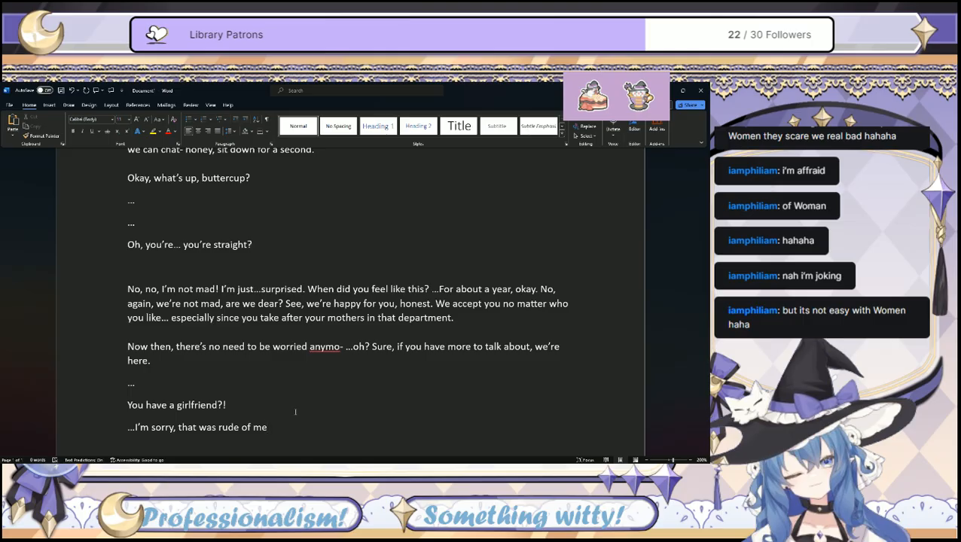
pyautogui.write('. Honey, close')
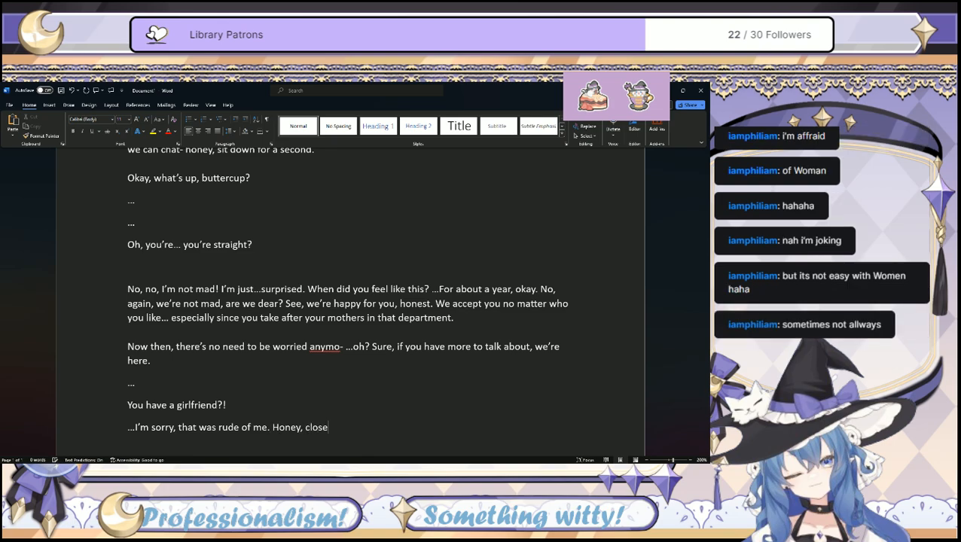
pyautogui.write(' your mouth')
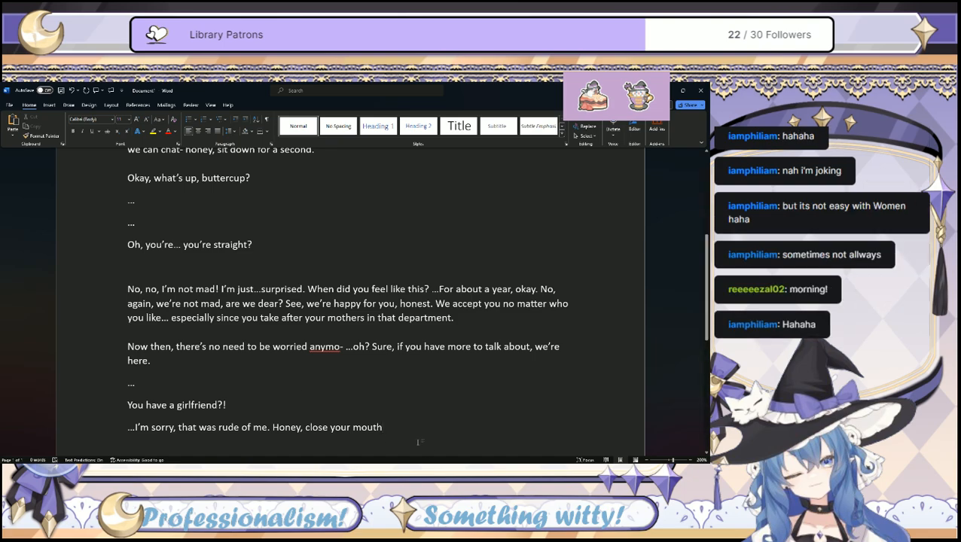
pyautogui.hotkey('alt', 'Tab')
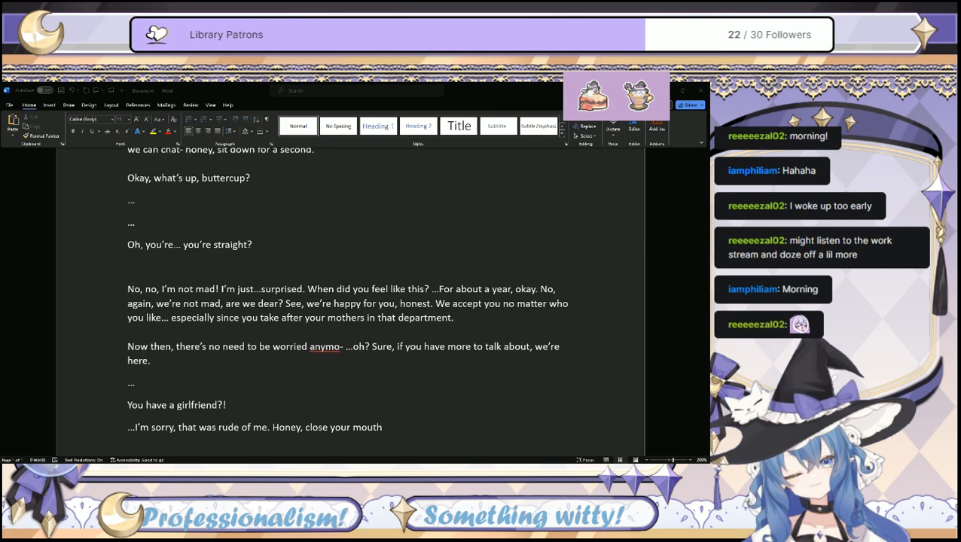
pyautogui.click(383, 435)
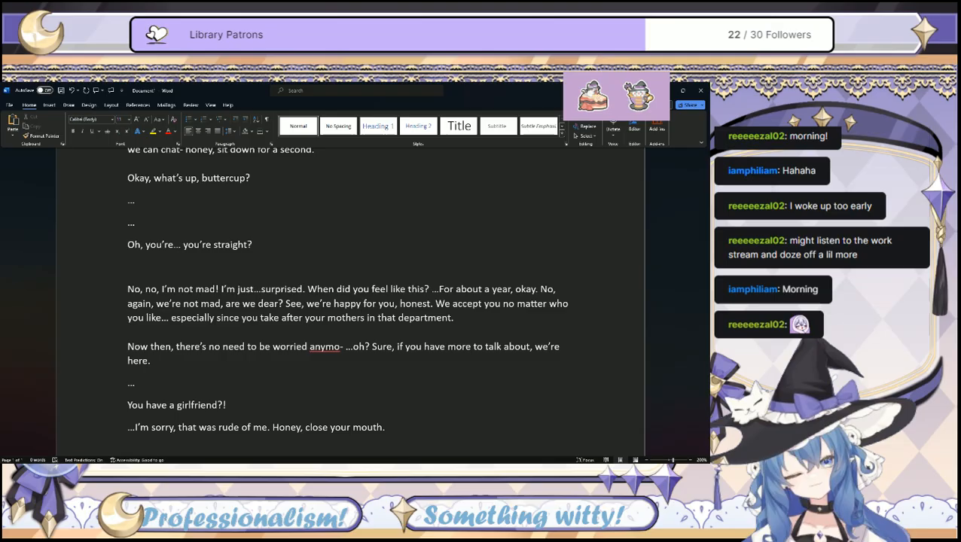
# Replace the full stop after "close your mouth" with "- a girlfriend you say?".
pyautogui.press('BackSpace')
pyautogui.write(', i')
pyautogui.press('BackSpace')
pyautogui.press('BackSpace')
pyautogui.press('BackSpace')
pyautogui.write('- a')
pyautogui.press('BackSpace')
pyautogui.write('girlfriend you say?')
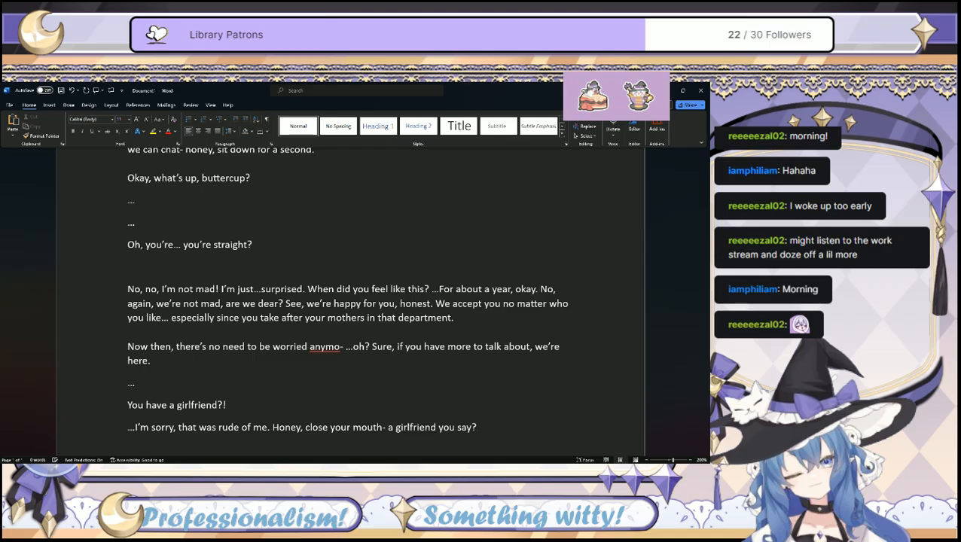
# Continue the line with "Who's she then? How long have you been together? What's her family li- I'm going on again, aren't I? Sorry, son.".
pyautogui.write("Who's she then? How")
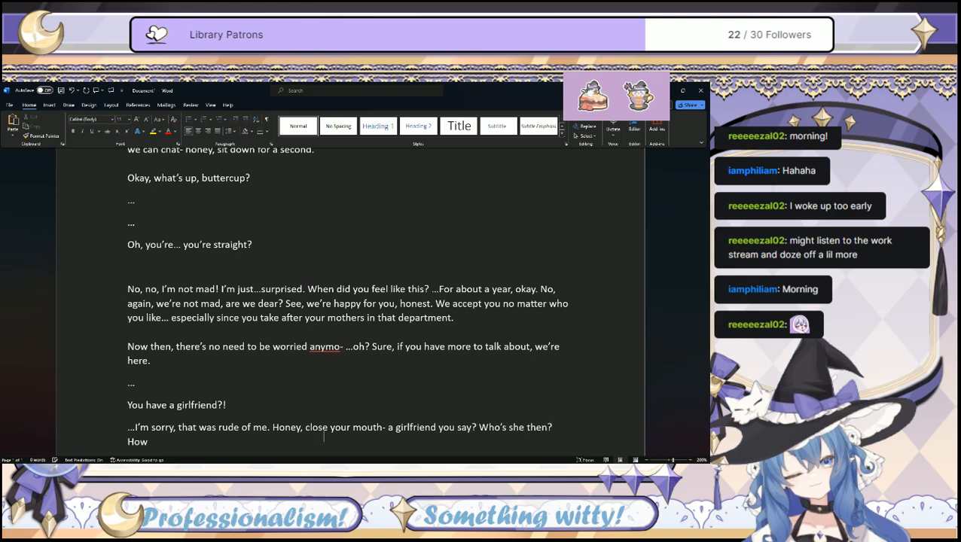
pyautogui.write(' long have you been toget')
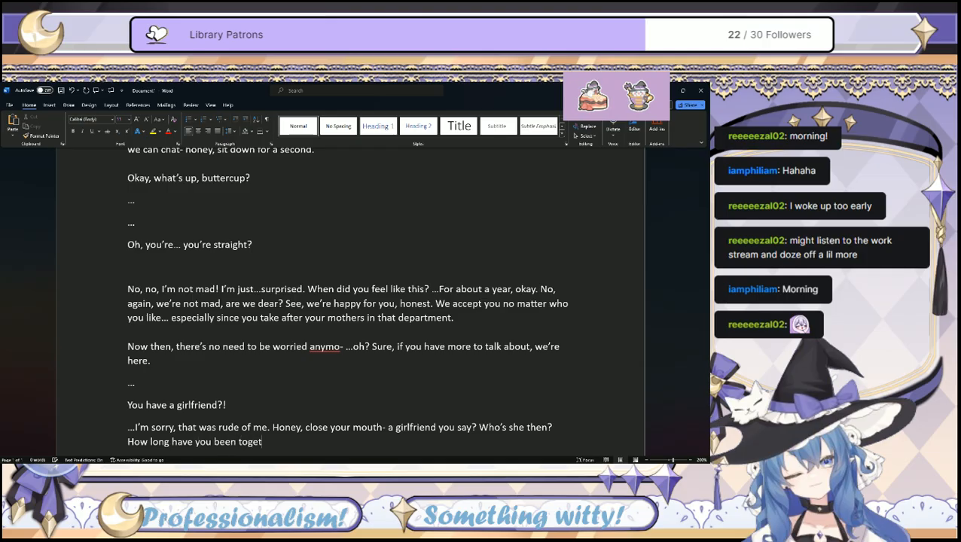
pyautogui.write("her? What's her f")
pyautogui.write('ame')
pyautogui.press('BackSpace')
pyautogui.press('BackSpace')
pyautogui.press('BackSpace')
pyautogui.write('aimi')
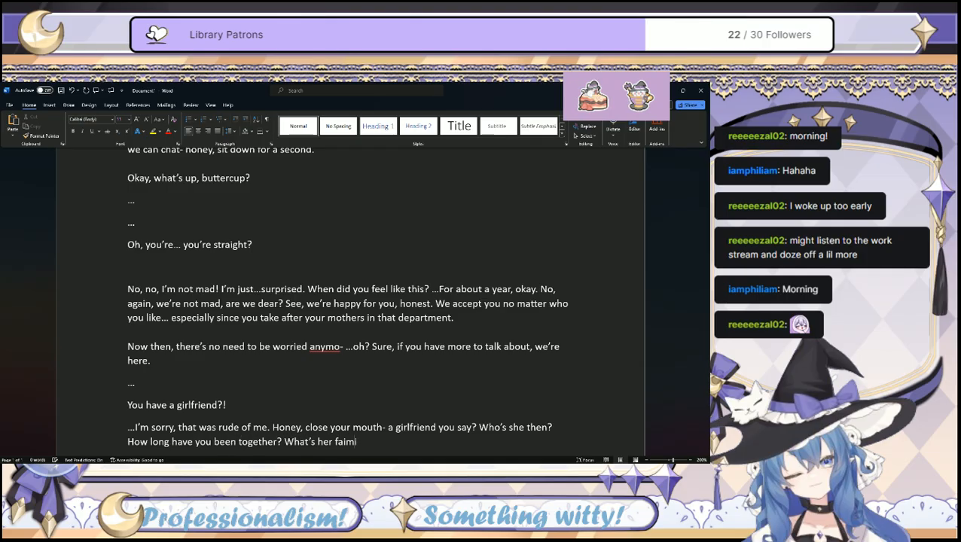
pyautogui.press('BackSpace')
pyautogui.press('BackSpace')
pyautogui.write("mily li- I'm going on again")
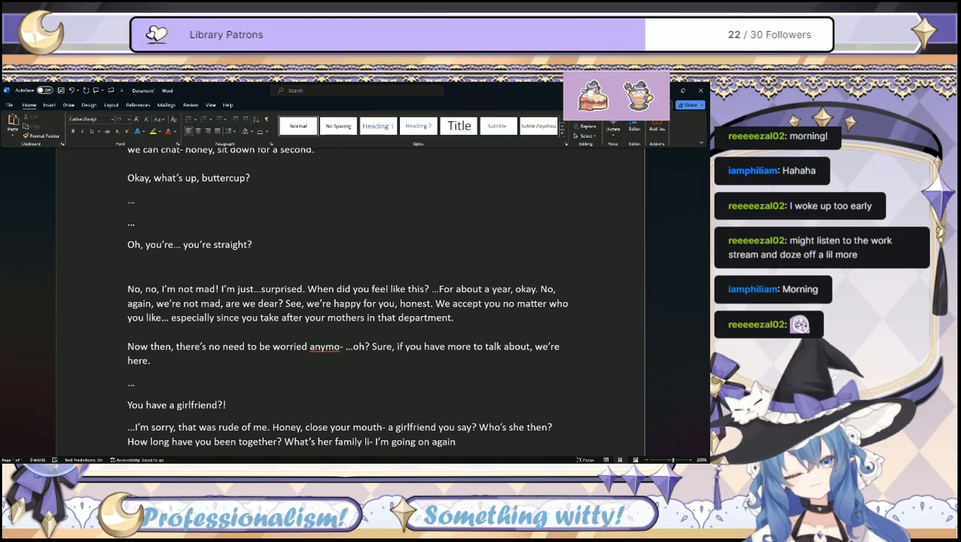
pyautogui.write(', aren’t I')
pyautogui.write('? Sorry, son.')
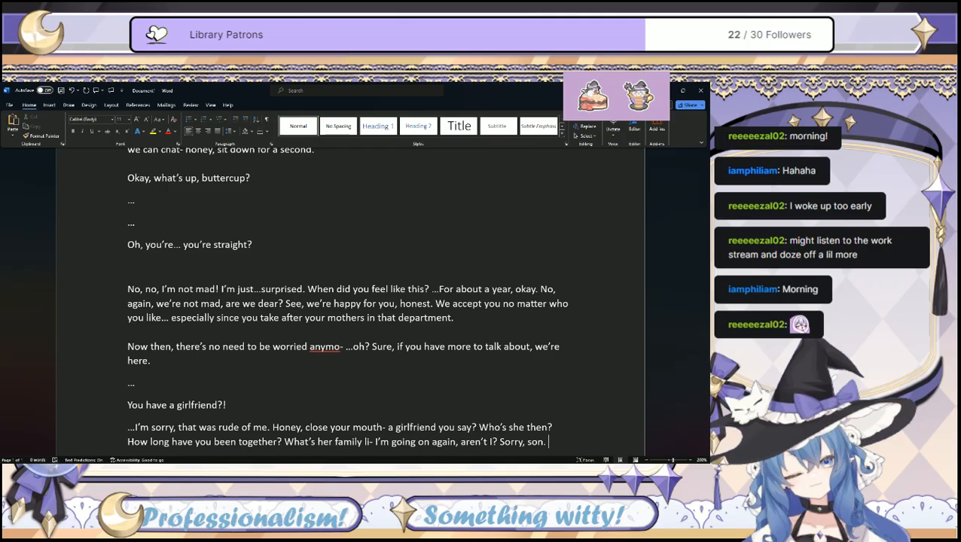
# Add a paragraph holding only an ellipsis and start the following paragraph with "I see… well".
pyautogui.press('Return')
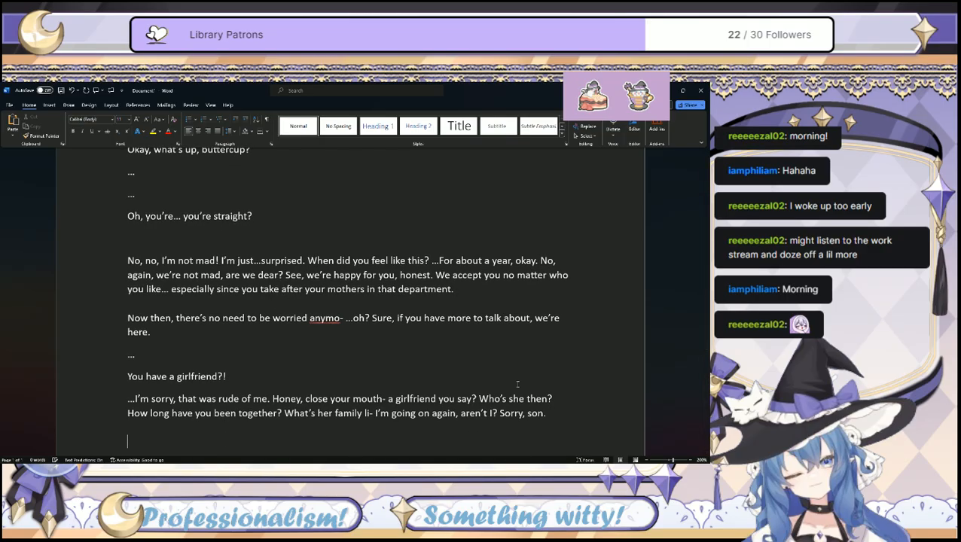
pyautogui.write('...')
pyautogui.press('Return')
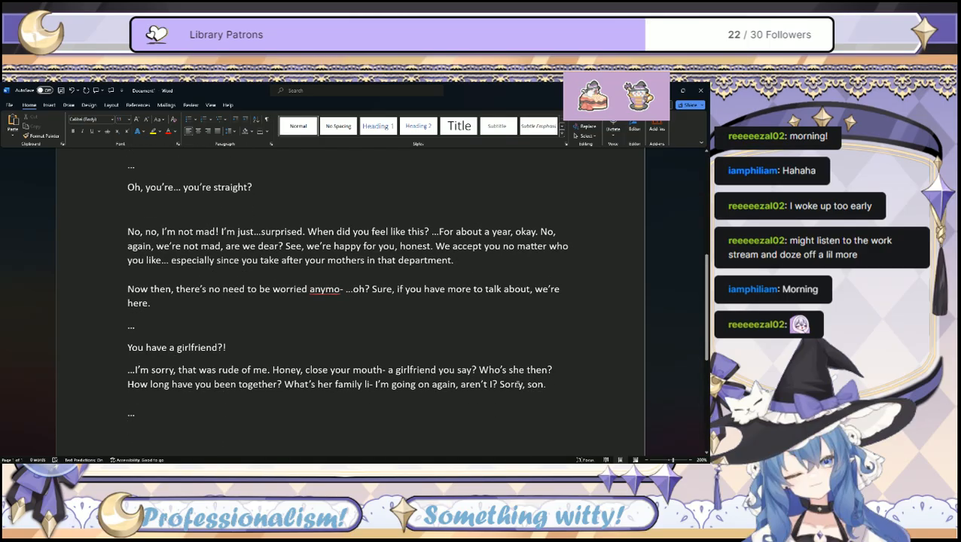
pyautogui.press('Return')
pyautogui.write('I se')
pyautogui.write('e... wel')
pyautogui.write('l Amanda sound')
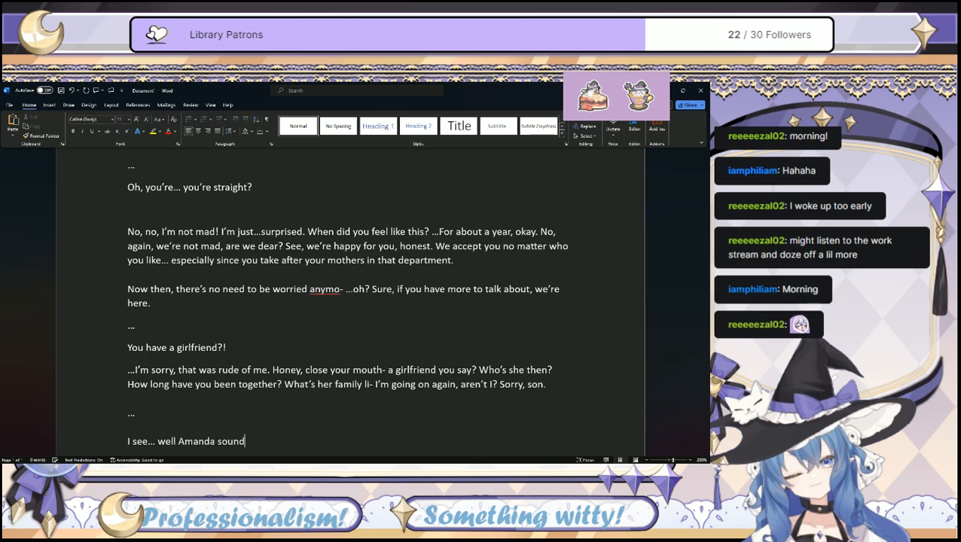
pyautogui.press('BackSpace')
pyautogui.press('BackSpace')
pyautogui.press('BackSpace')
pyautogui.press('BackSpace')
pyautogui.press('BackSpace')
pyautogui.press('BackSpace')
pyautogui.press('BackSpace')
pyautogui.press('BackSpace')
pyautogui.press('BackSpace')
pyautogui.press('BackSpace')
pyautogui.press('BackSpace')
pyautogui.press('BackSpace')
pyautogui.press('BackSpace')
pyautogui.press('BackSpace')
pyautogui.write('ll')
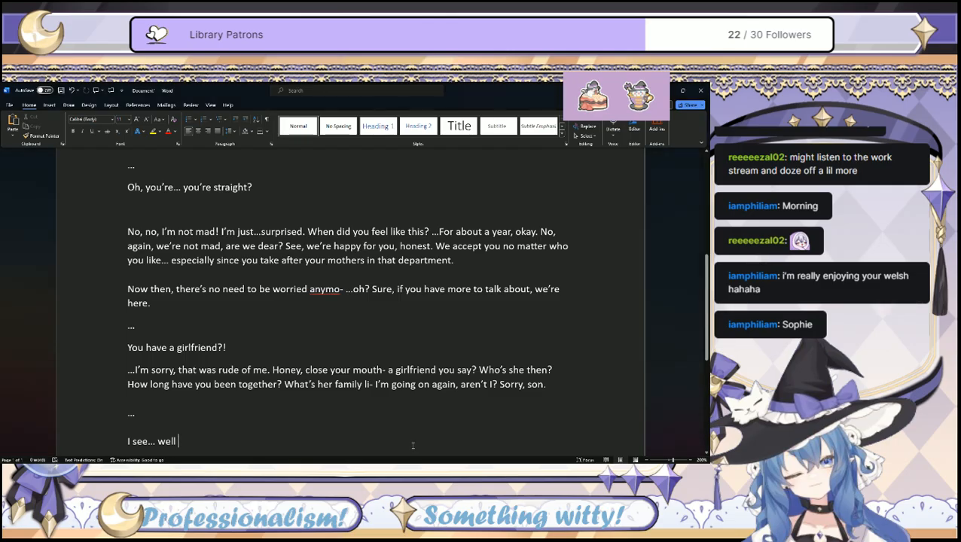
# Continue after "I see… well" with the girlfriend's first name, spelled correctly, and "seems like a".
pyautogui.write('Soph')
pyautogui.press('BackSpace')
pyautogui.write('phoi')
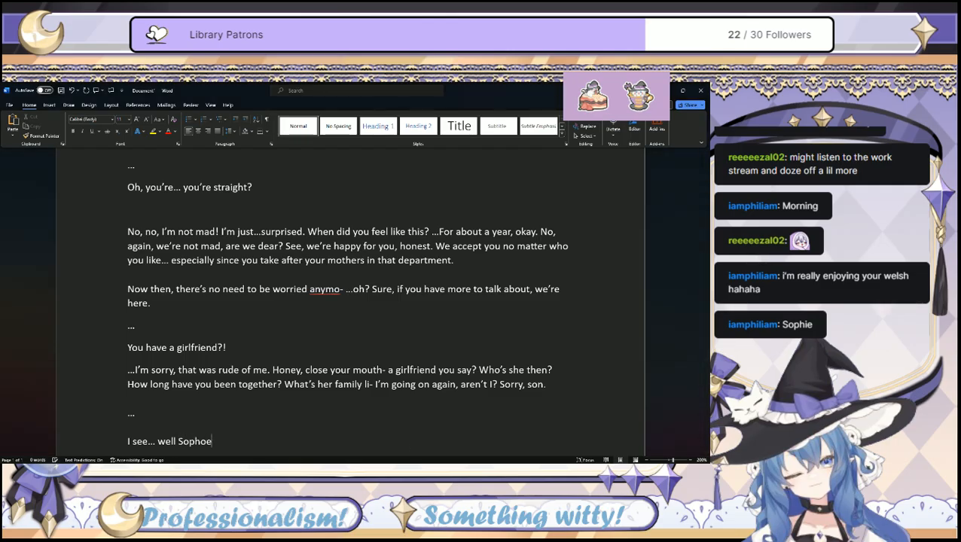
pyautogui.press('BackSpace')
pyautogui.press('BackSpace')
pyautogui.write('ie seems like a')
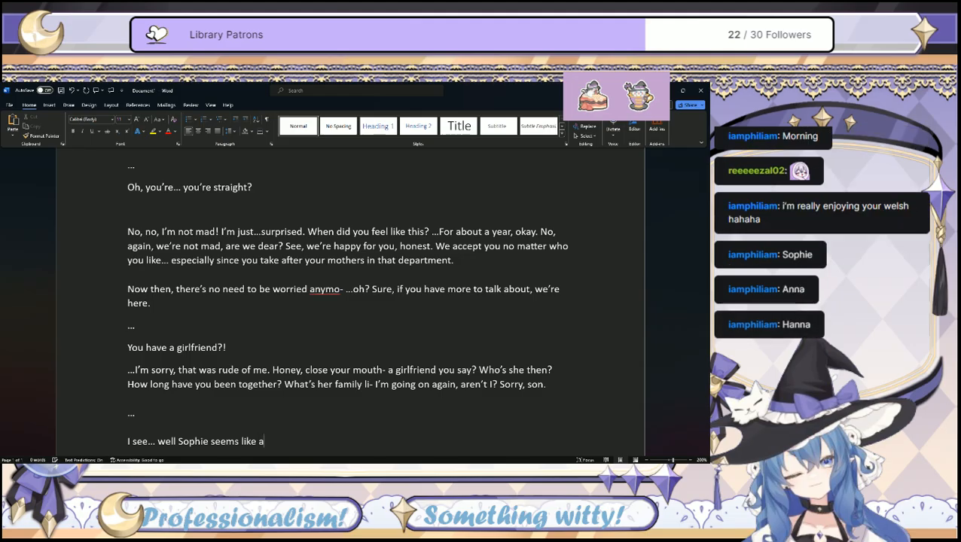
# Delete the words "seems like a" after the girlfriend's name.
pyautogui.press('BackSpace')
pyautogui.press('BackSpace')
pyautogui.press('BackSpace')
pyautogui.press('BackSpace')
pyautogui.press('BackSpace')
pyautogui.press('BackSpace')
pyautogui.press('BackSpace')
pyautogui.press('BackSpace')
pyautogui.press('BackSpace')
pyautogui.press('BackSpace')
pyautogui.press('BackSpace')
pyautogui.press('BackSpace')
pyautogui.press('BackSpace')
pyautogui.press('BackSpace')
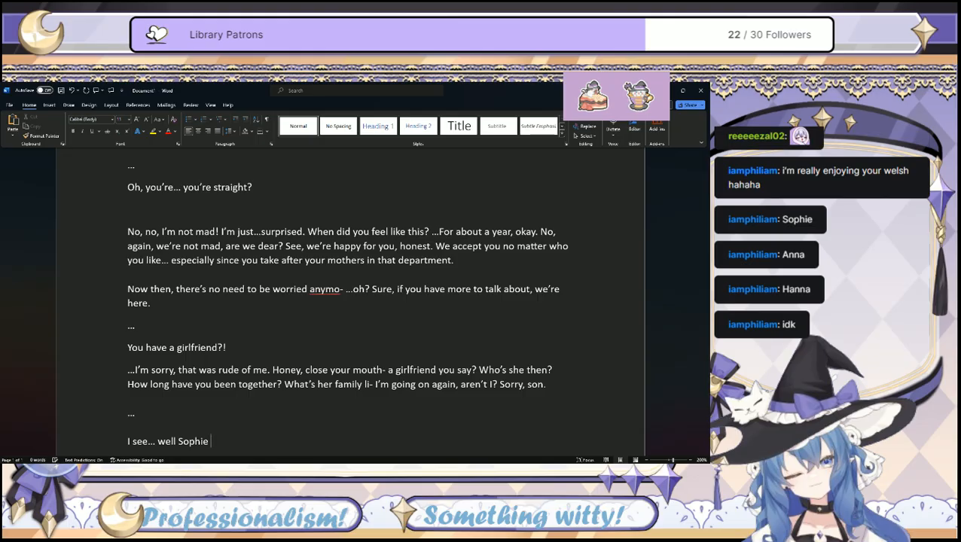
# Continue after the girlfriend's name with "seems like a lovely girl, you should invite her for dinner".
pyautogui.write('seems like a lovely ')
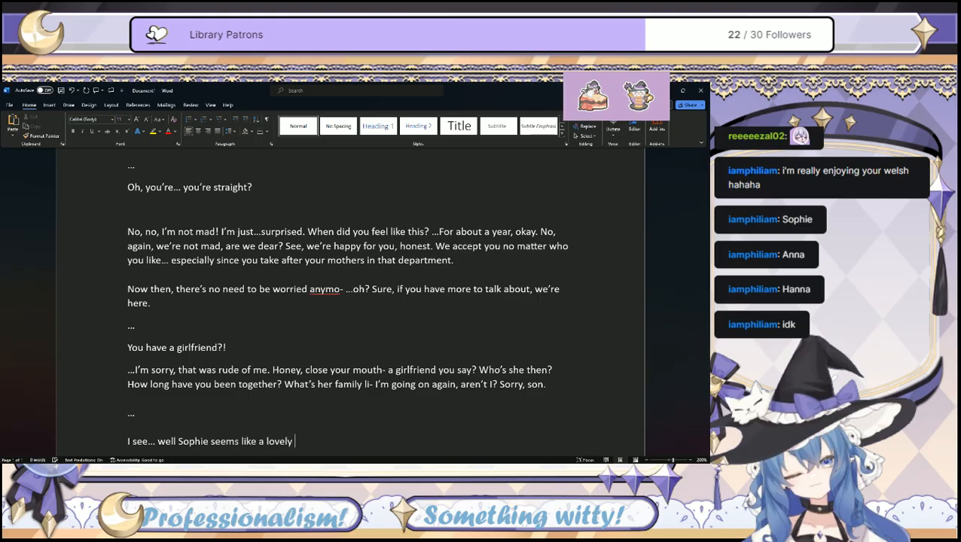
pyautogui.write('girl so')
pyautogui.press('BackSpace')
pyautogui.press('BackSpace')
pyautogui.write('you should invite her for dinenr at')
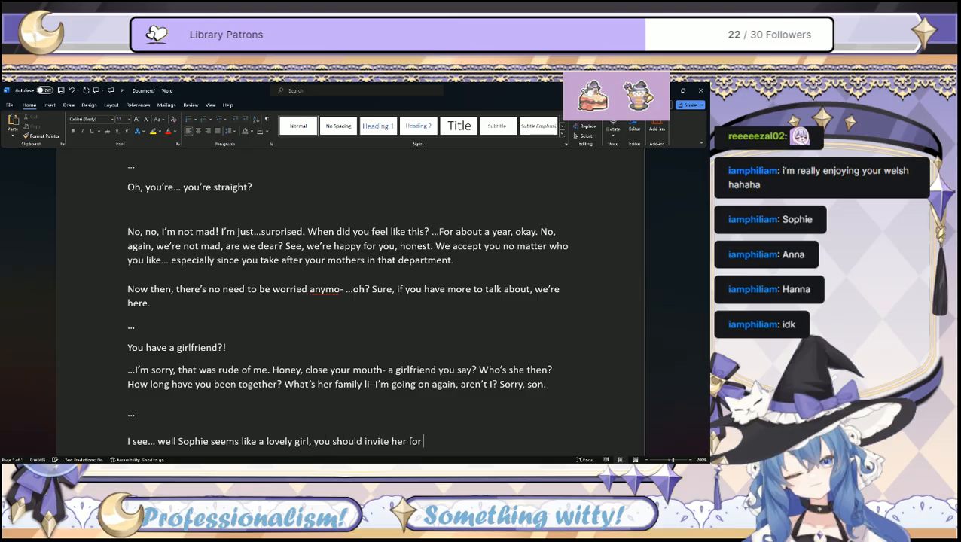
pyautogui.press('BackSpace')
pyautogui.press('BackSpace')
pyautogui.press('BackSpace')
pyautogui.press('BackSpace')
pyautogui.press('BackSpace')
pyautogui.press('BackSpace')
pyautogui.press('BackSpace')
pyautogui.write('e')
pyautogui.press('BackSpace')
pyautogui.press('BackSpace')
pyautogui.write('ner')
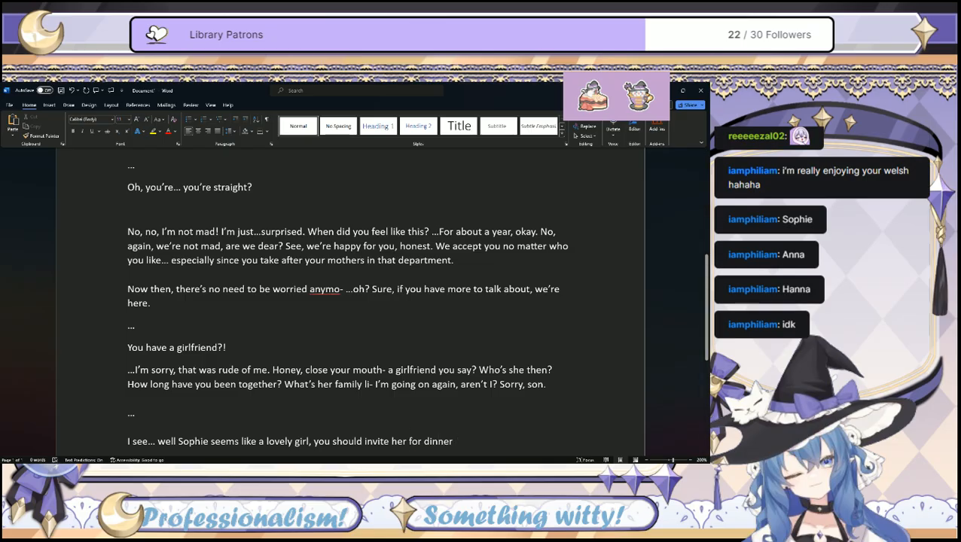
pyautogui.hotkey('alt', 'Tab')
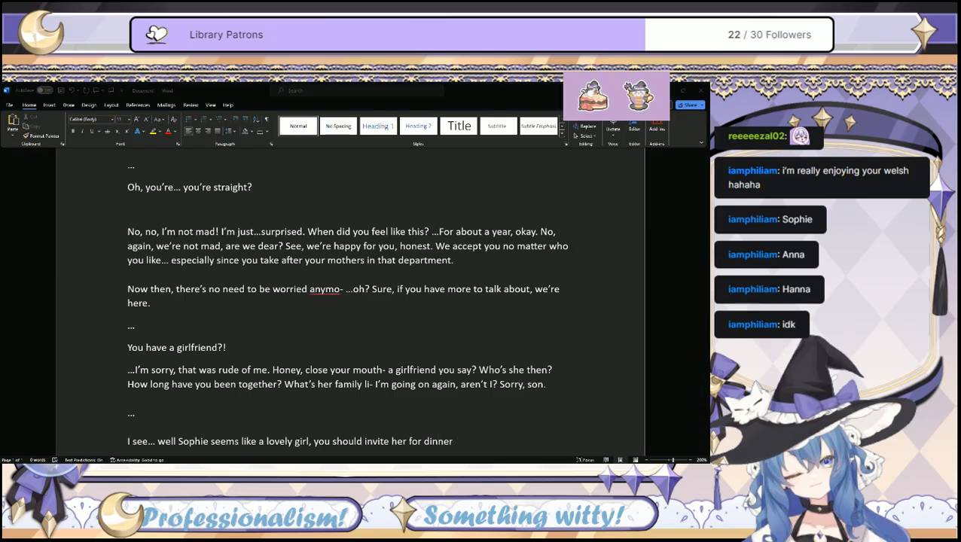
pyautogui.hotkey('alt', 'Tab')
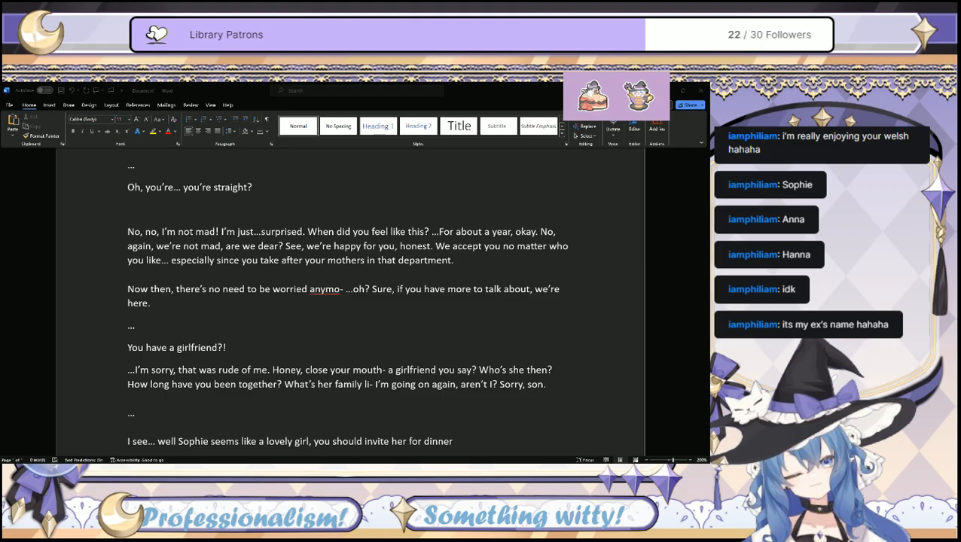
# Continue the paragraph with "soon. Mama over here can make a mean vegan tart up that she'll love, won't you honey?".
pyautogui.click(471, 422)
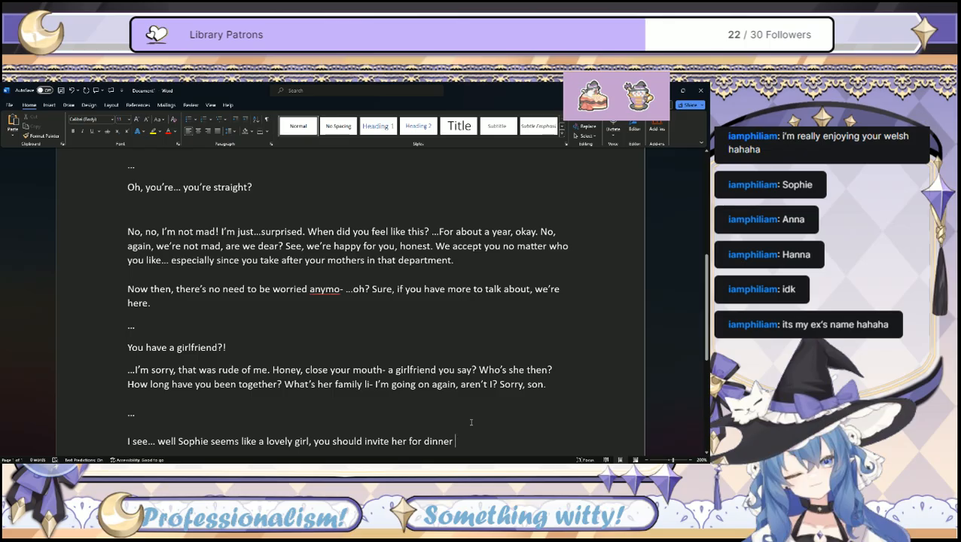
pyautogui.write('soon. Man')
pyautogui.press('BackSpace')
pyautogui.write('ma')
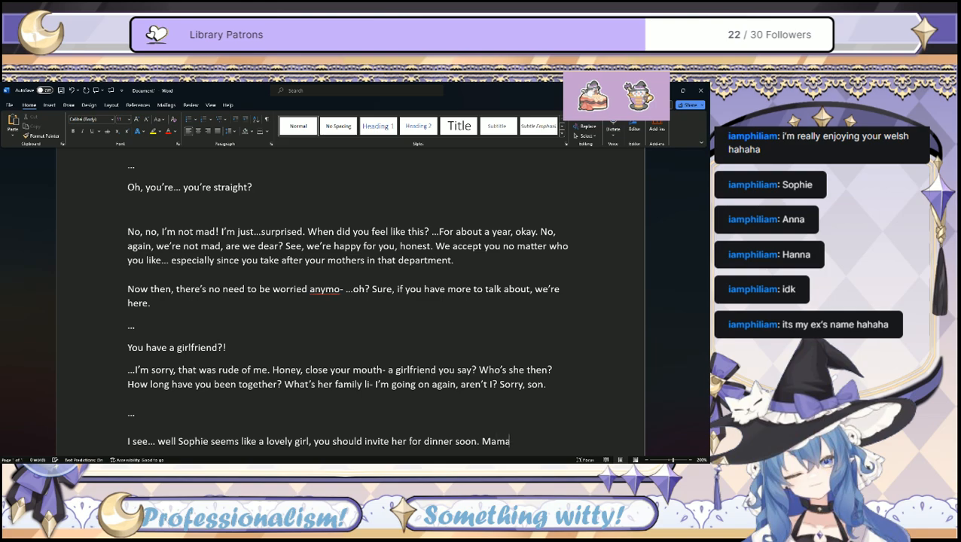
pyautogui.write(' over here can make a mean ')
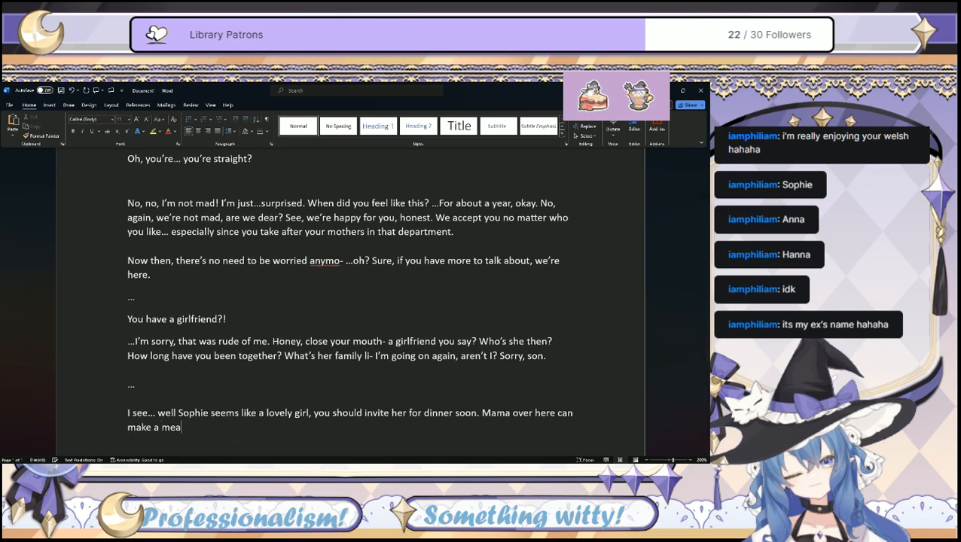
pyautogui.write("vegan tart up that she'll love!")
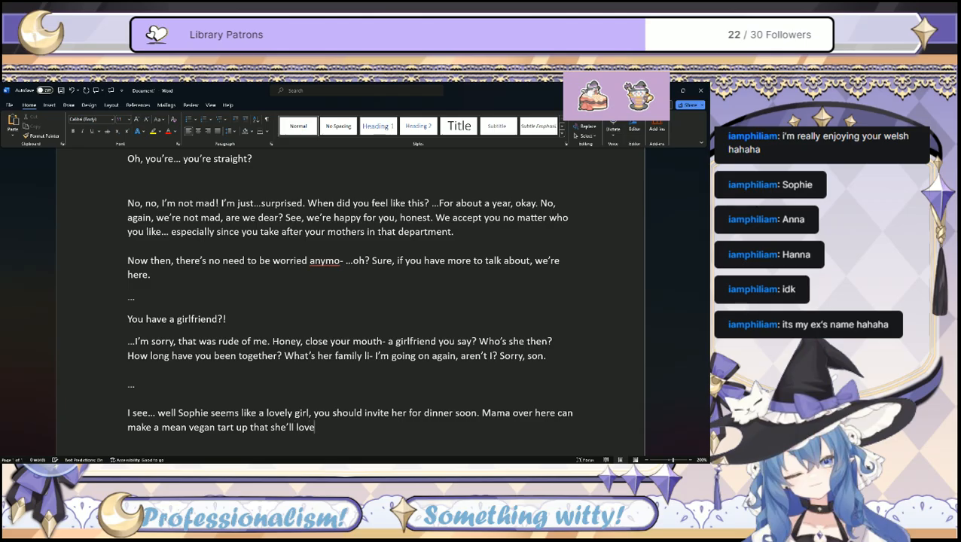
pyautogui.press('BackSpace')
pyautogui.write(", won't you honey?")
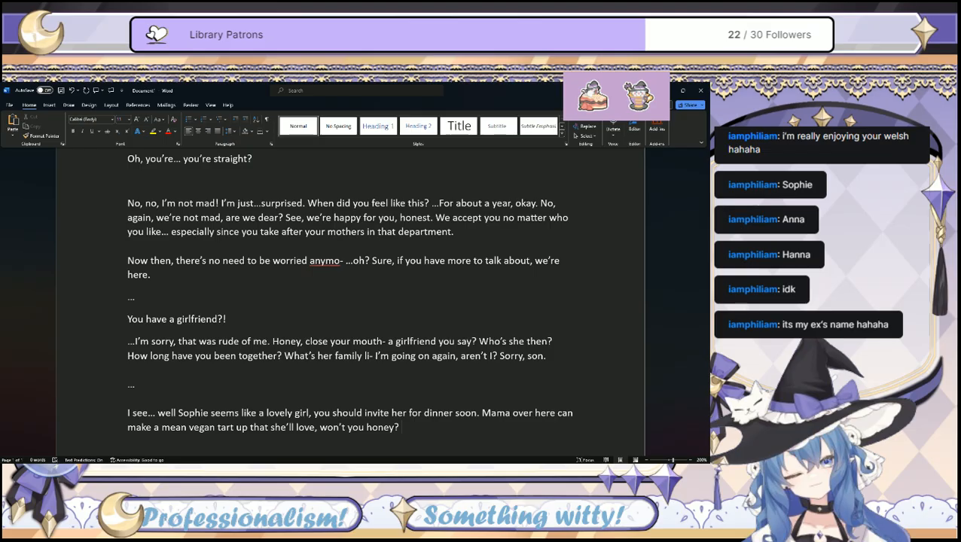
# Add the sentence "That'll be nice." after the question to honey.
pyautogui.write(" That's")
pyautogui.press('BackSpace')
pyautogui.write('ll be nice.')
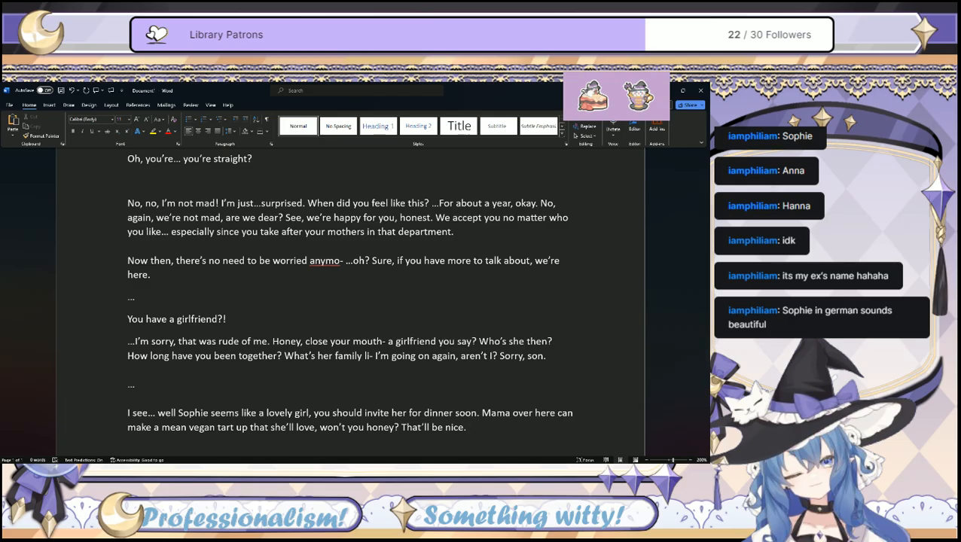
pyautogui.hotkey('alt', 'Tab')
pyautogui.hotkey('alt', 'Tab')
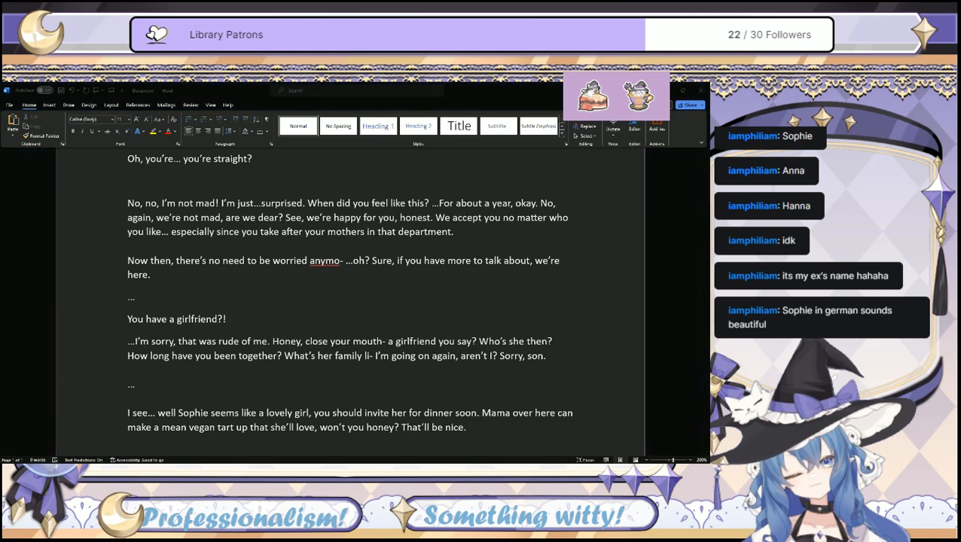
pyautogui.hotkey('alt', 'Tab')
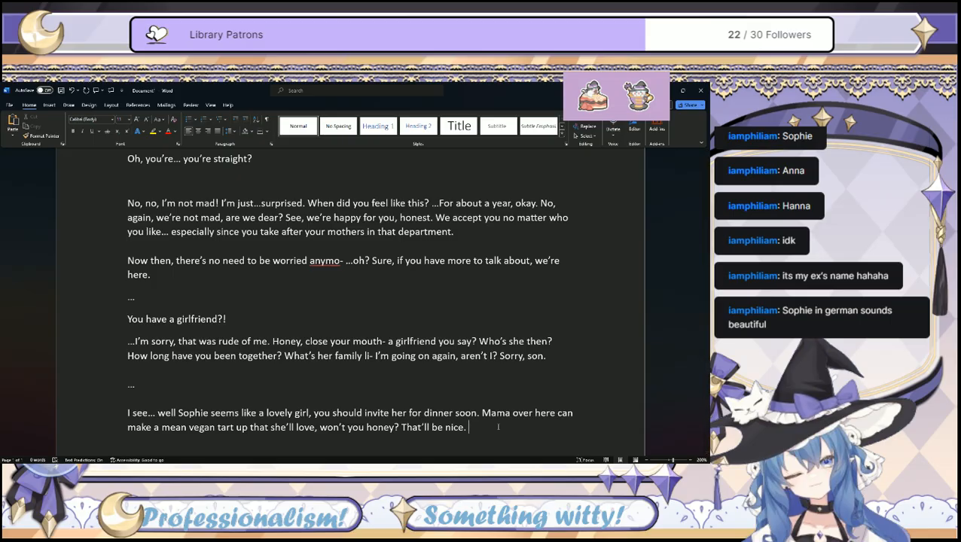
# Replace the final full stop with ", right? …Yes, of course we support your choices, again you're our son and we love you.".
pyautogui.press('BackSpace')
pyautogui.write(', right?')
pyautogui.write(' ...Yes, of c')
pyautogui.write('ourse we suppo')
pyautogui.write('rt your')
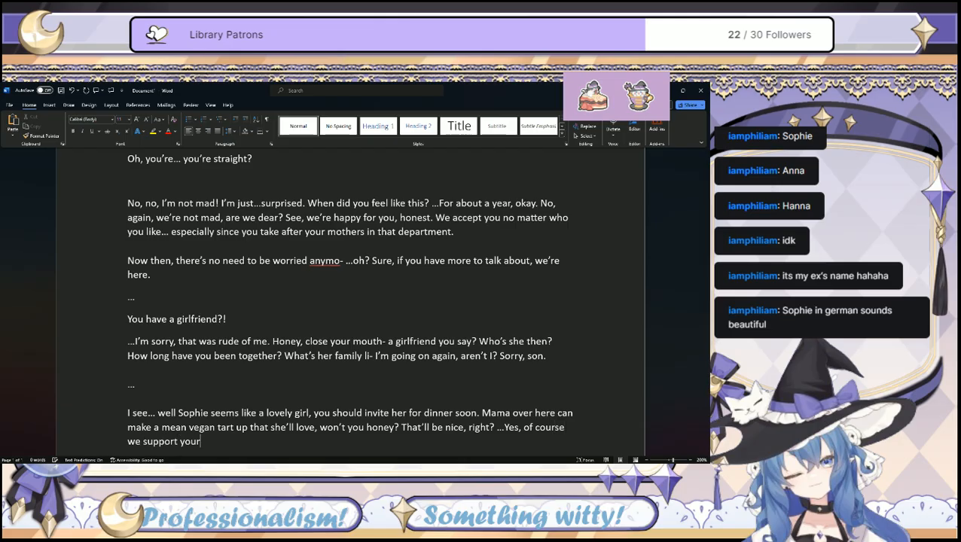
pyautogui.write(' choices, again ')
pyautogui.write("you're out")
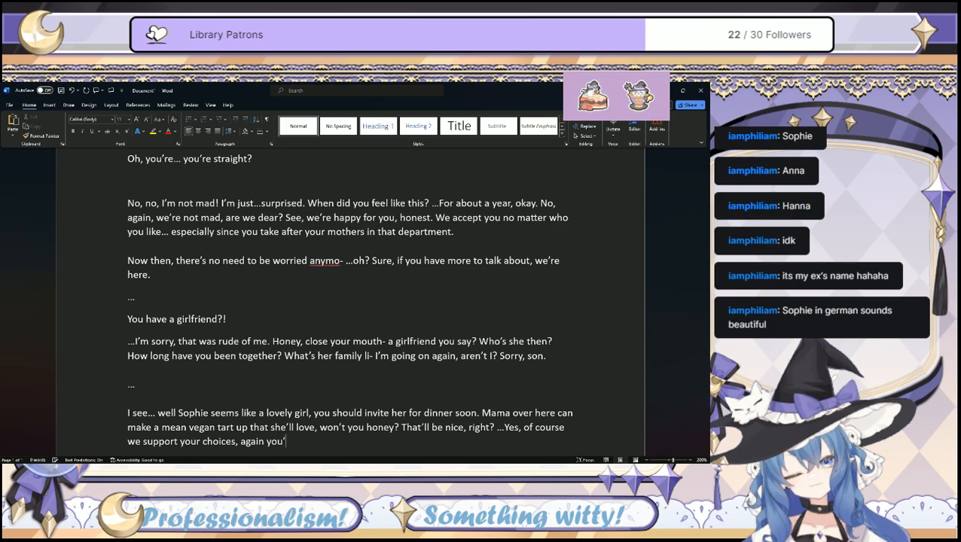
pyautogui.press('BackSpace')
pyautogui.press('BackSpace')
pyautogui.write('r son and we love you.')
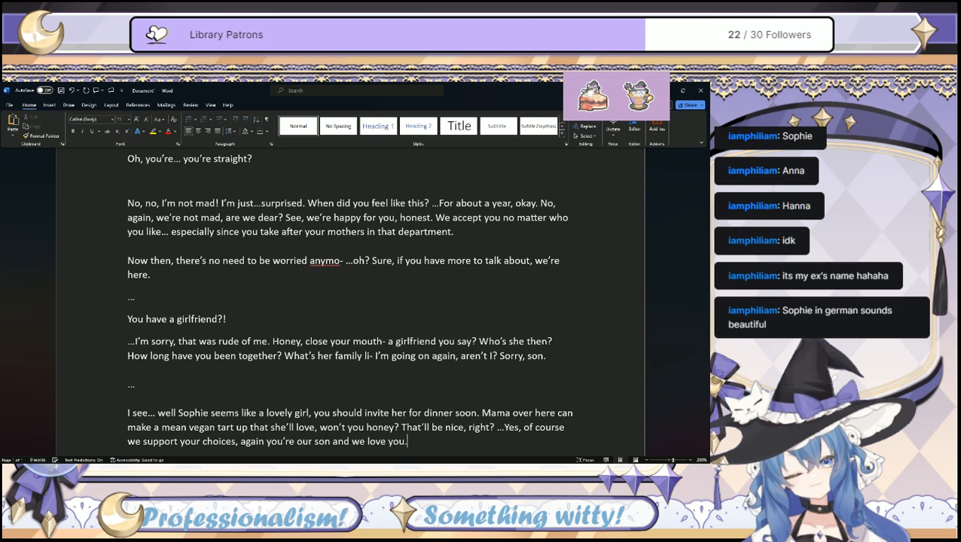
# Add a new paragraph reading "…Yes, you can tell us anything.".
pyautogui.press('Return')
pyautogui.write('...Ur')
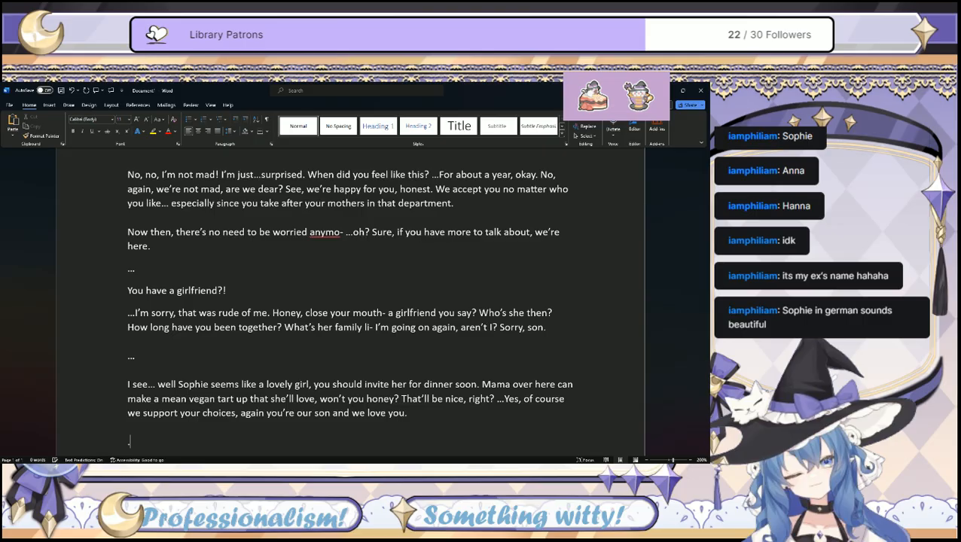
pyautogui.press('BackSpace')
pyautogui.press('BackSpace')
pyautogui.write('Yes, you can tell ')
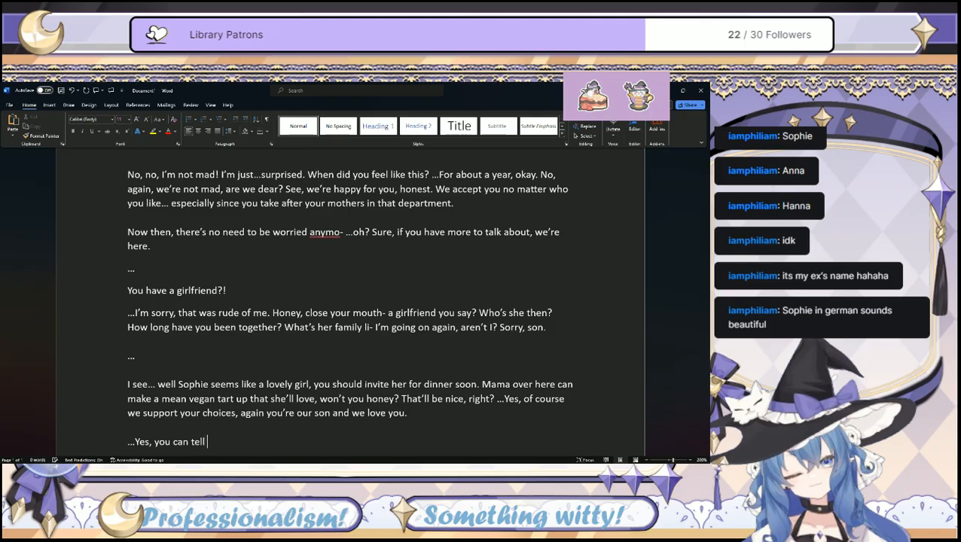
pyautogui.write('us anything.')
# Add a new paragraph after "…Yes, you can tell us anything." reading "…..You…you don't wish to be vegan anymore? Well".
pyautogui.press('Return')
pyautogui.press('Return')
pyautogui.write('.....')
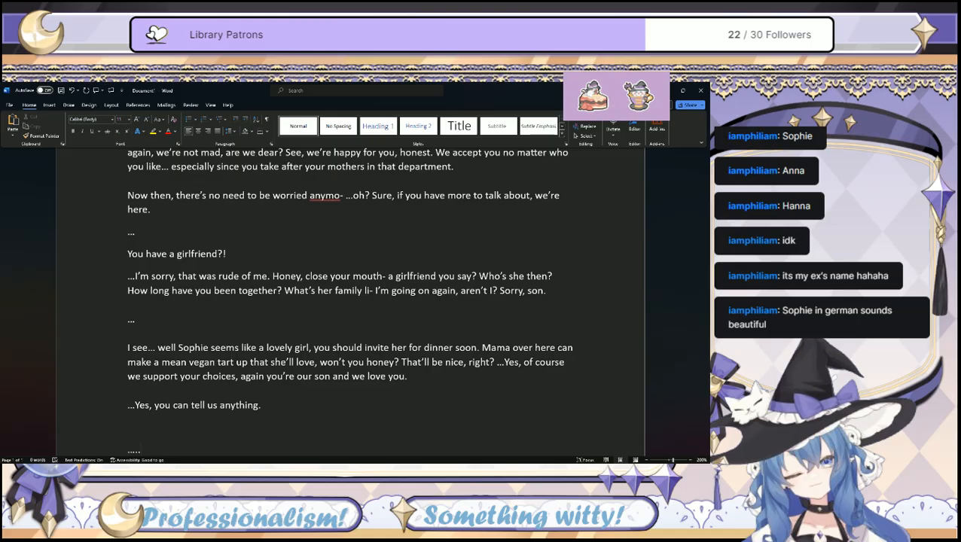
pyautogui.write('You...')
pyautogui.write("you don't wish t")
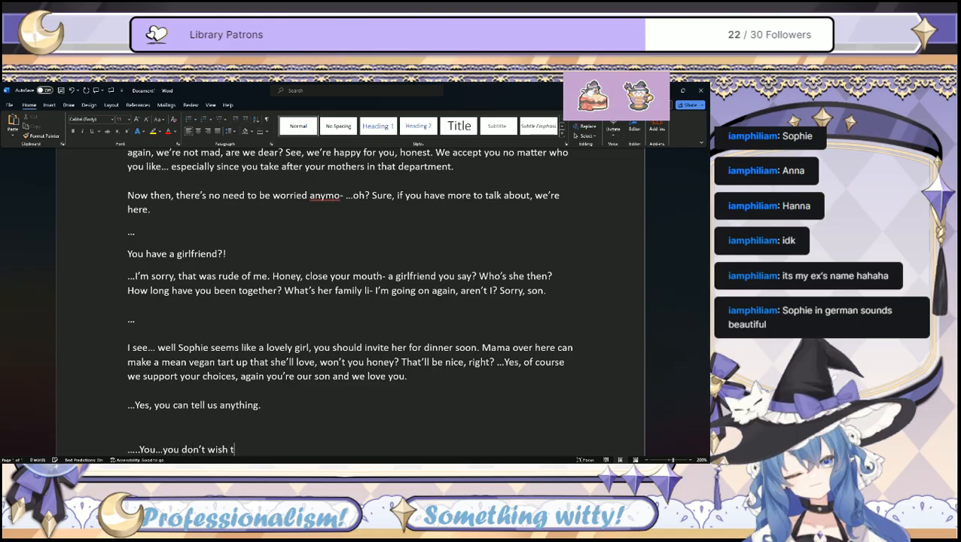
pyautogui.write('o be vegan anymro')
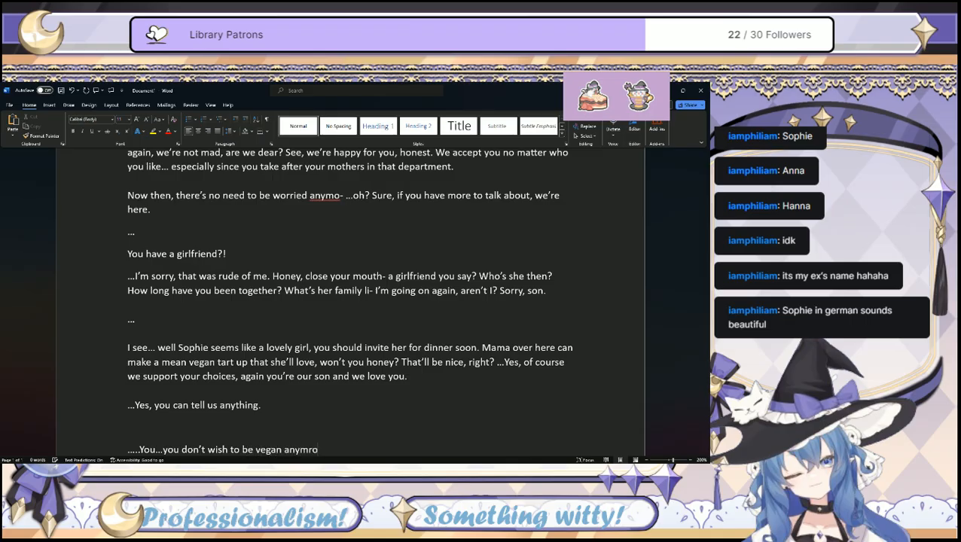
pyautogui.press('BackSpace')
pyautogui.press('BackSpace')
pyautogui.write('ore? Well')
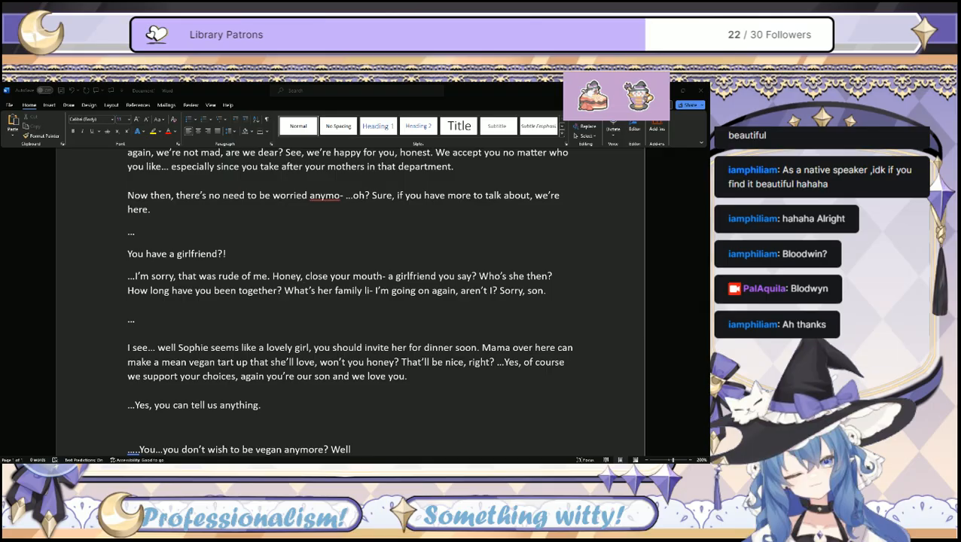
# Continue the paragraph with "that's okay, vegetarians have more options to eat any- not vegetarian either?".
pyautogui.click(571, 384)
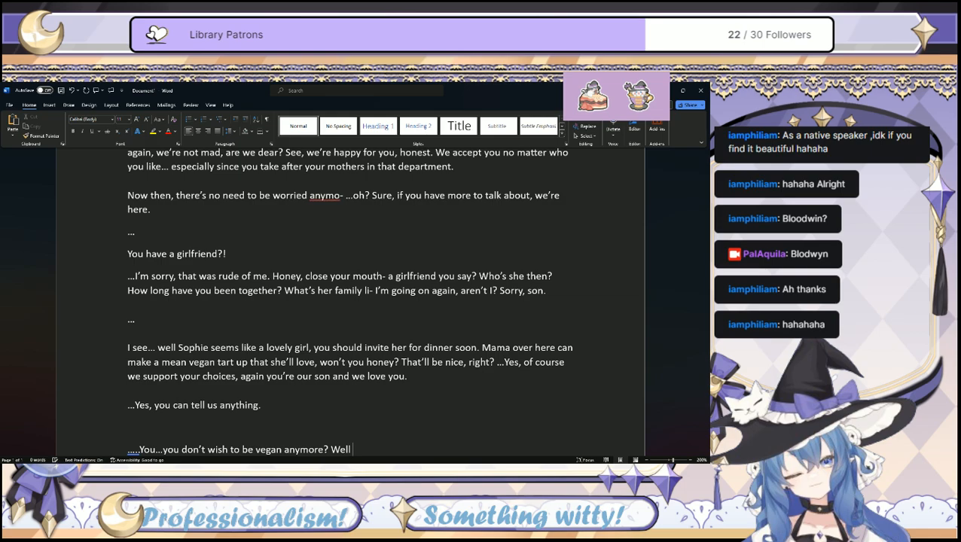
pyautogui.write("that's okay, vegetari")
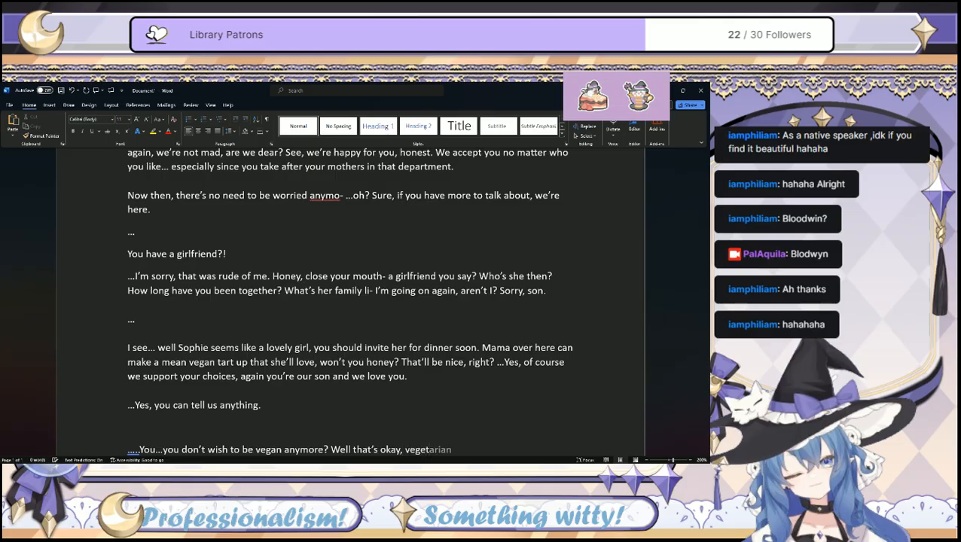
pyautogui.write('ans are all')
pyautogui.press('BackSpace')
pyautogui.press('BackSpace')
pyautogui.press('BackSpace')
pyautogui.press('BackSpace')
pyautogui.press('BackSpace')
pyautogui.press('BackSpace')
pyautogui.press('BackSpace')
pyautogui.write('have more options to')
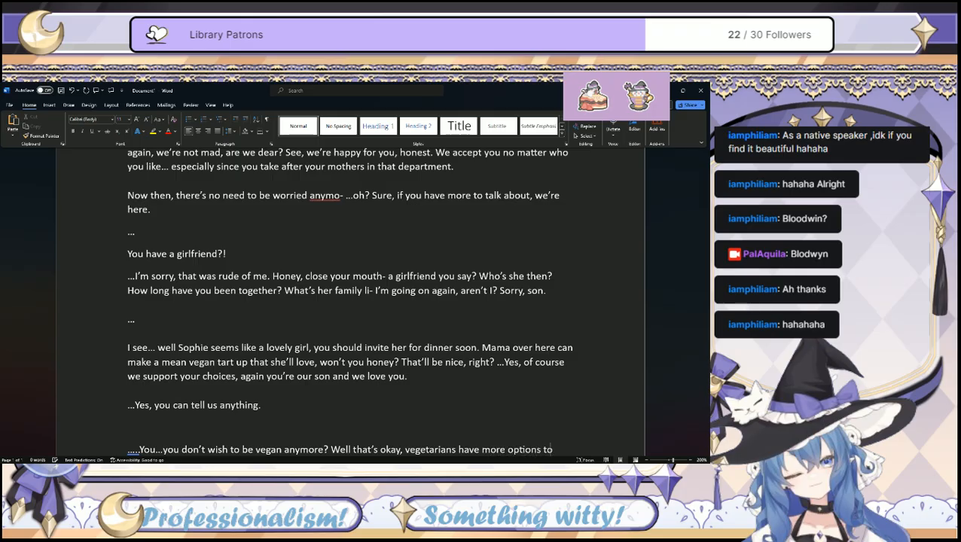
pyautogui.write(' eat any-')
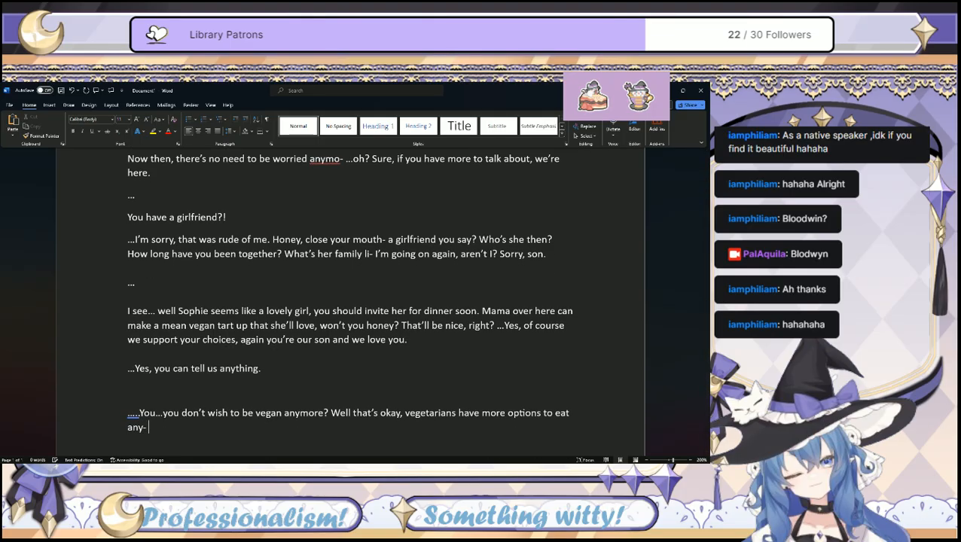
pyautogui.write(' not vegetarian either?')
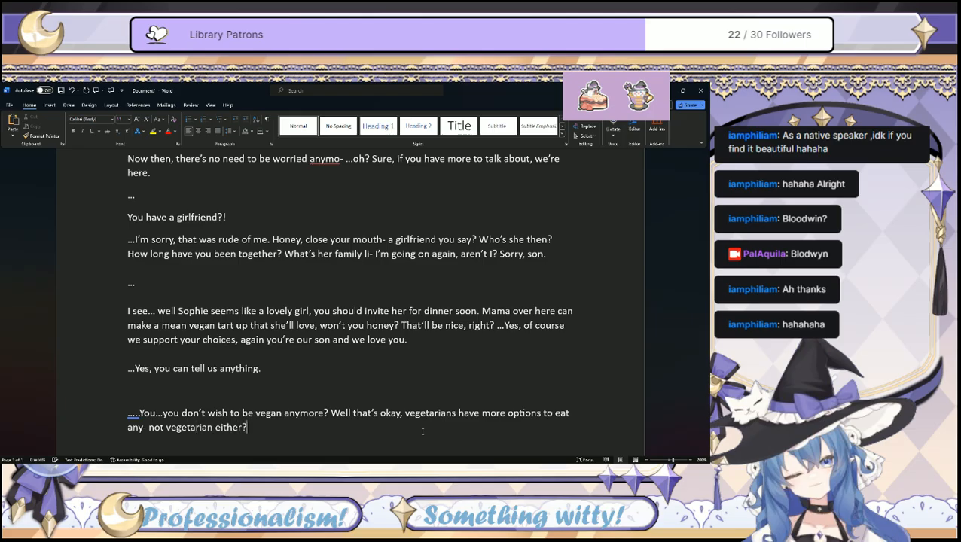
# End the vegan paragraph with the exclamation "…Eating meat?!".
pyautogui.write(' ...You')
pyautogui.press('BackSpace')
pyautogui.press('BackSpace')
pyautogui.press('BackSpace')
pyautogui.write('Eating meat?!')
# Start a new paragraph below the meat exclamation with "…No", using three leading dots.
pyautogui.press('Return')
pyautogui.scroll(-1, 350, 301)
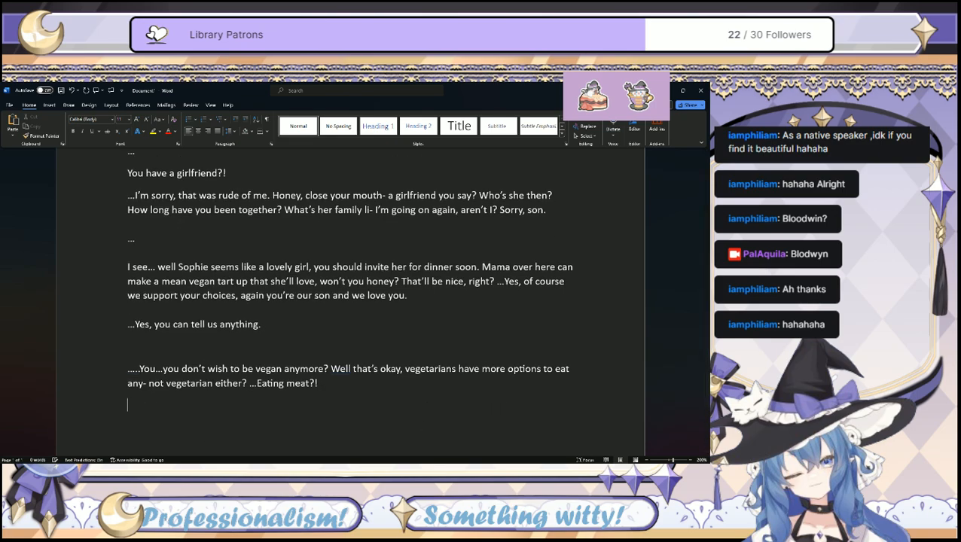
pyautogui.write('..No')
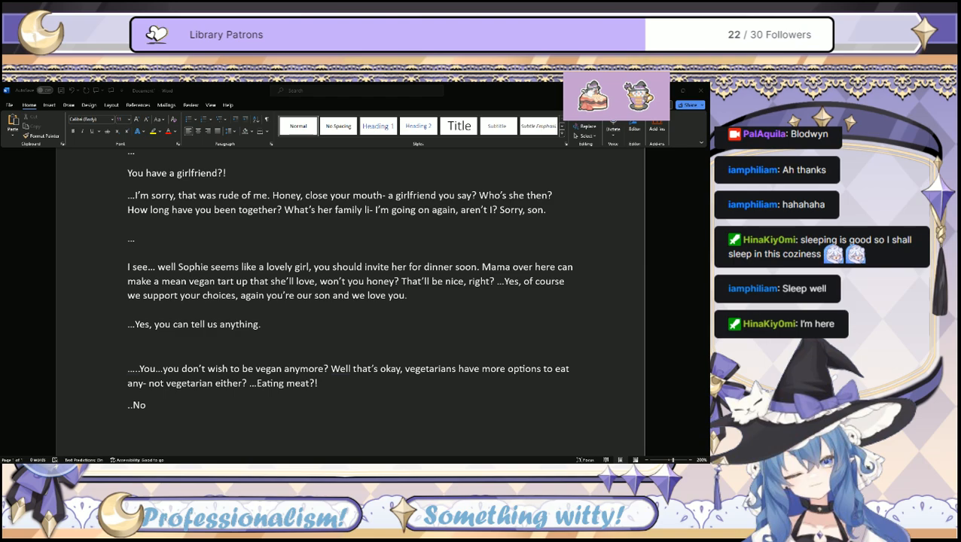
pyautogui.click(146, 405)
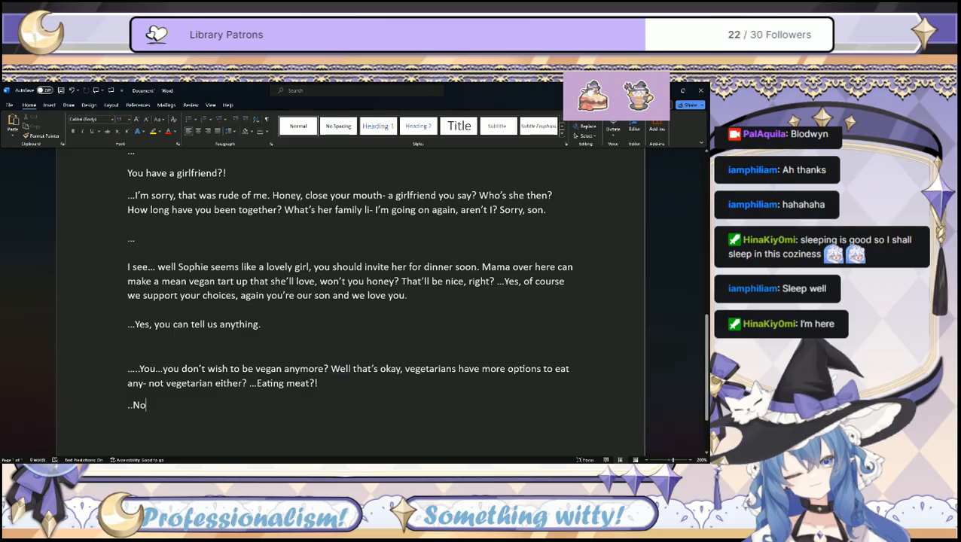
pyautogui.click(133, 406)
pyautogui.write('.')
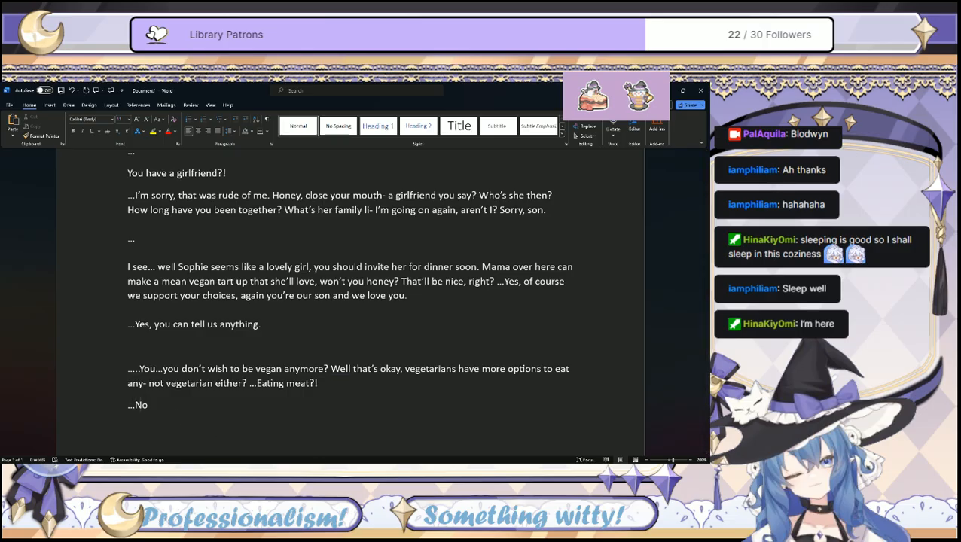
# Continue the line after "…No" with ", n-not mad, just shocked".
pyautogui.press('Right')
pyautogui.write(', n-o')
pyautogui.write('t m')
pyautogui.write('ad.')
pyautogui.press('BackSpace')
pyautogui.press('BackSpace')
pyautogui.press('BackSpace')
pyautogui.press('BackSpace')
pyautogui.press('BackSpace')
pyautogui.press('BackSpace')
pyautogui.press('BackSpace')
pyautogui.write('not mad, just shocked')
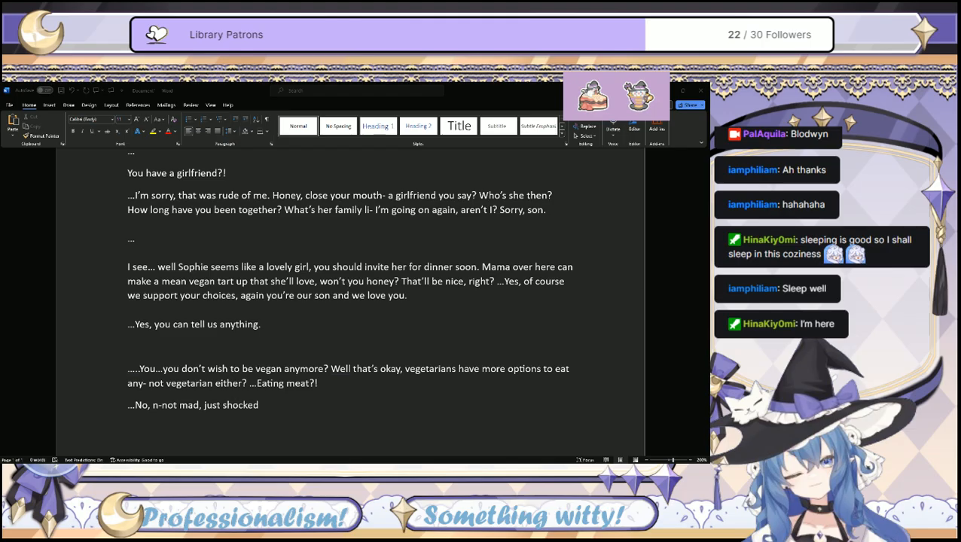
pyautogui.hotkey('alt', 'Tab')
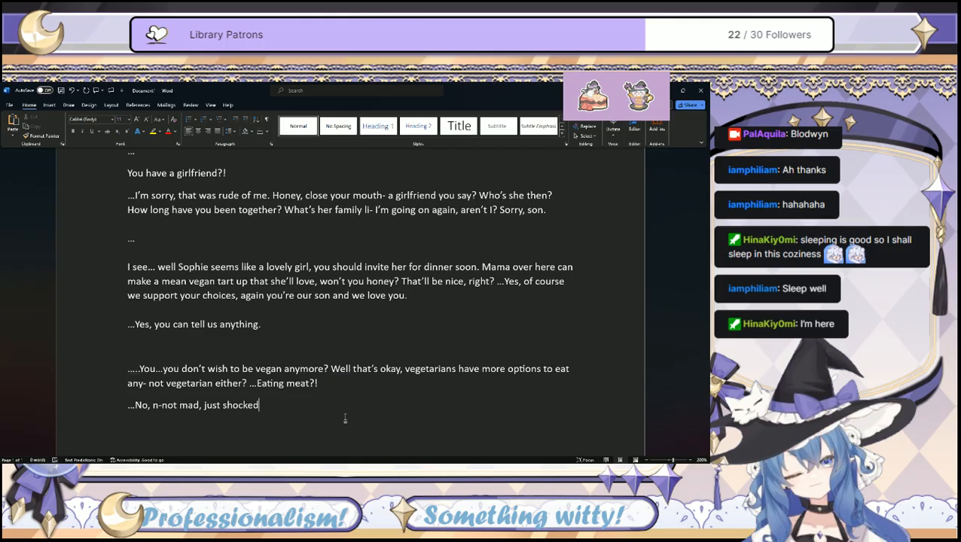
# Close the sentence with a full stop and add "What, what, what brought this on? … …".
pyautogui.write('.')
pyautogui.write(' What')
pyautogui.write(', what,')
pyautogui.write(' what brought')
pyautogui.write(' this on')
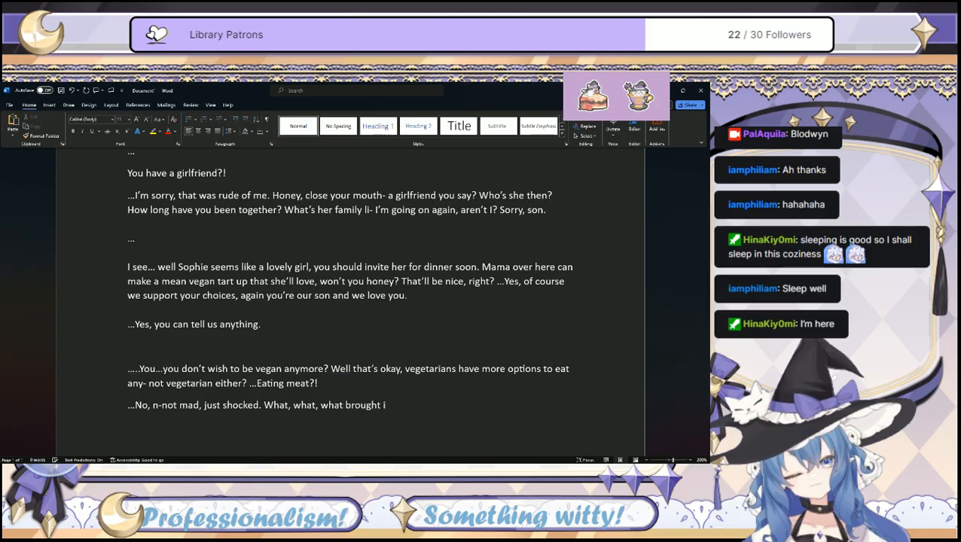
pyautogui.write('? ... ...')
# Start a new paragraph with "… Yes, I see what you mean. It would be good to not".
pyautogui.press('Return')
pyautogui.write('... Yes, I see what you me')
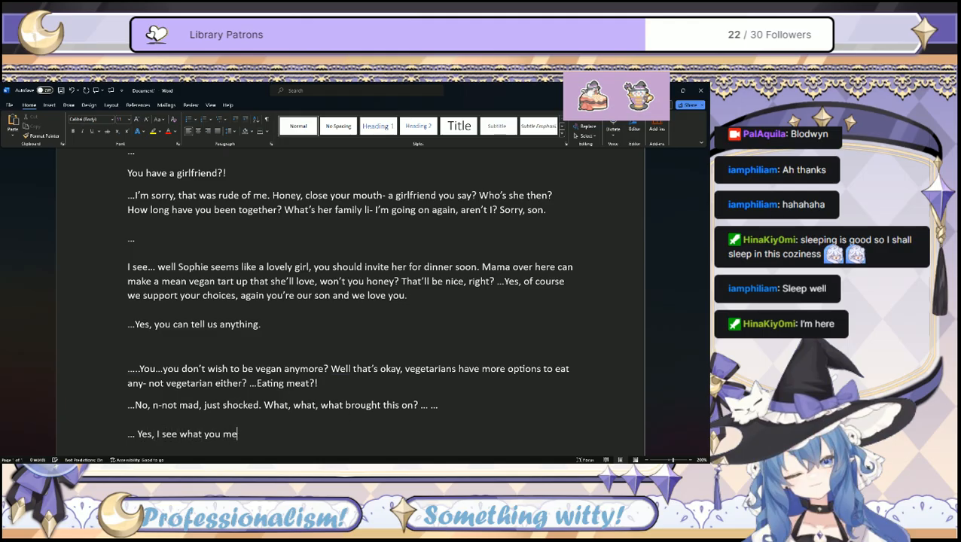
pyautogui.write('an. It wou')
pyautogui.write('ld be good to n')
# Finish the sentence with "have limits on food.".
pyautogui.write('take')
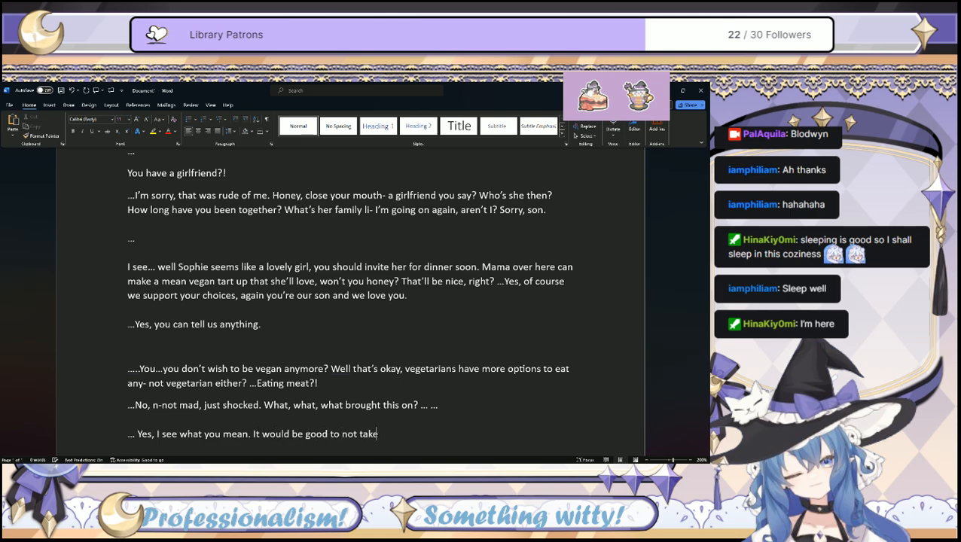
pyautogui.write(' so many su')
pyautogui.press('BackSpace')
pyautogui.press('BackSpace')
pyautogui.press('BackSpace')
pyautogui.press('BackSpace')
pyautogui.press('BackSpace')
pyautogui.press('BackSpace')
pyautogui.press('BackSpace')
pyautogui.press('BackSpace')
pyautogui.press('BackSpace')
pyautogui.press('BackSpace')
pyautogui.press('BackSpace')
pyautogui.press('BackSpace')
pyautogui.press('BackSpace')
pyautogui.press('BackSpace')
pyautogui.press('BackSpace')
pyautogui.write('have limits on food.')
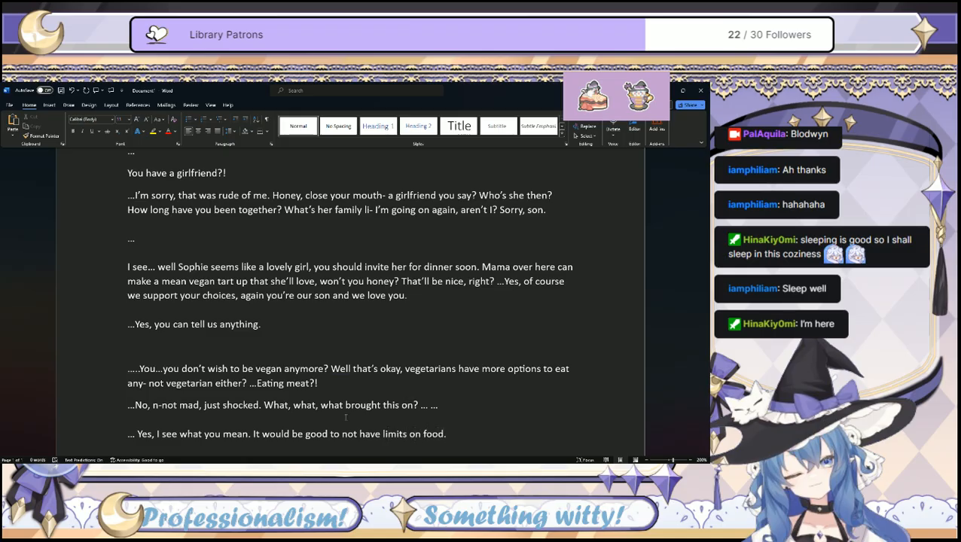
# Add "... Honey? You'd be fine cooking separate meals for our boy?" after the sentence about food limits.
pyautogui.write(' I g')
pyautogui.press('BackSpace')
pyautogui.press('BackSpace')
pyautogui.press('BackSpace')
pyautogui.press('BackSpace')
pyautogui.write('... ')
pyautogui.write("Honey? You'd be fine cooking s")
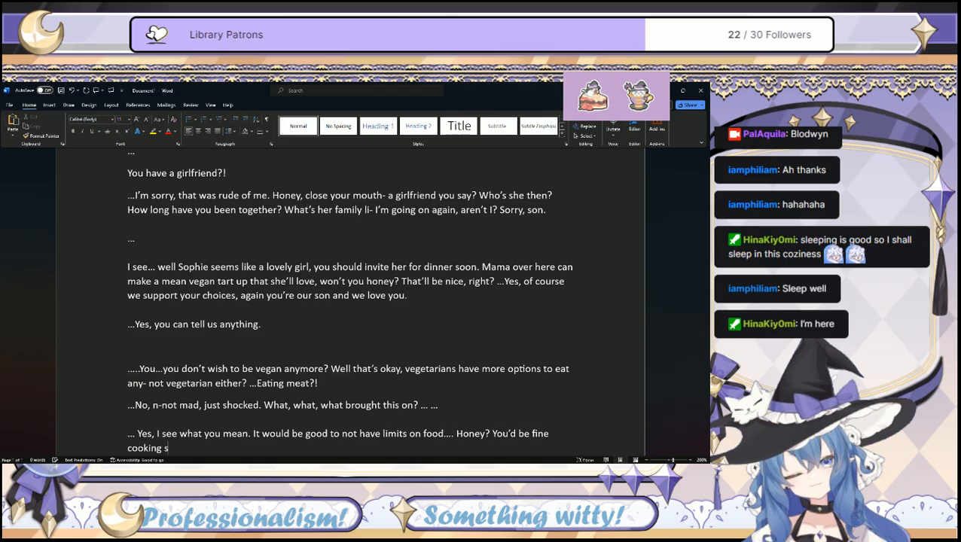
pyautogui.write('eparate meals for our boy?')
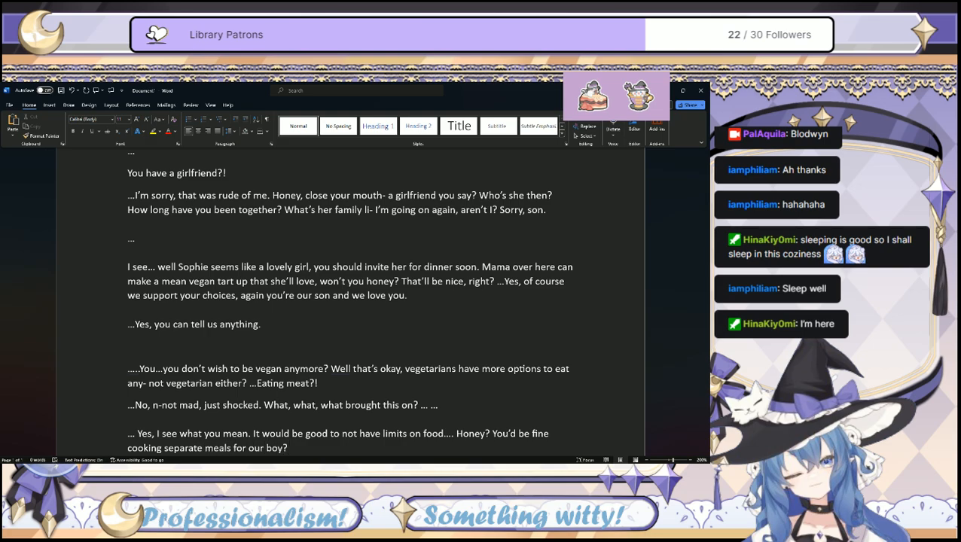
# Add the reply "…Yes, yes, we can buy separate pans for stuff." to the end of the paragraph.
pyautogui.write(' ...')
pyautogui.write('Yes, yes, we')
pyautogui.write(' can buy sepa')
pyautogui.write('rate pans fo')
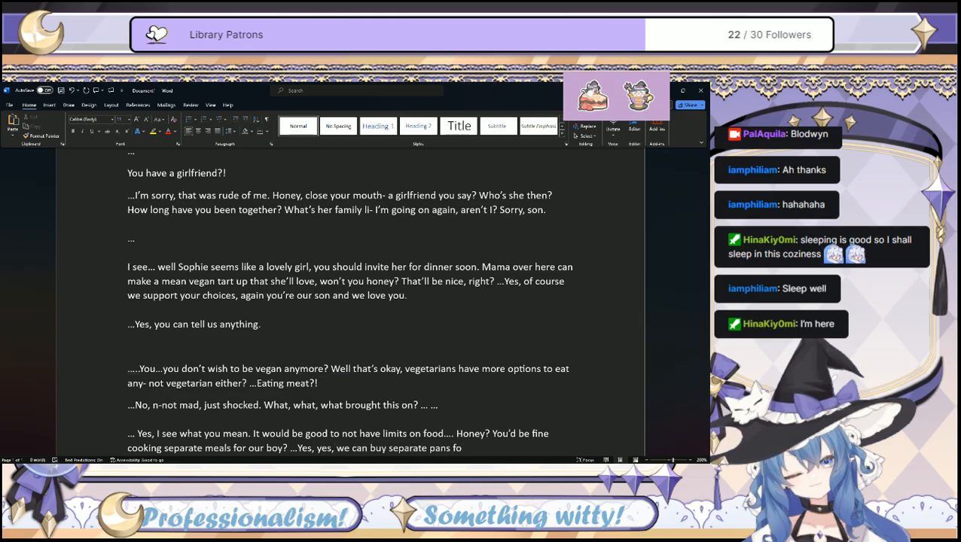
pyautogui.write('r stuff.')
# Reread the script from the context paragraph through to the last written line.
pyautogui.scroll(5, 254, 253)
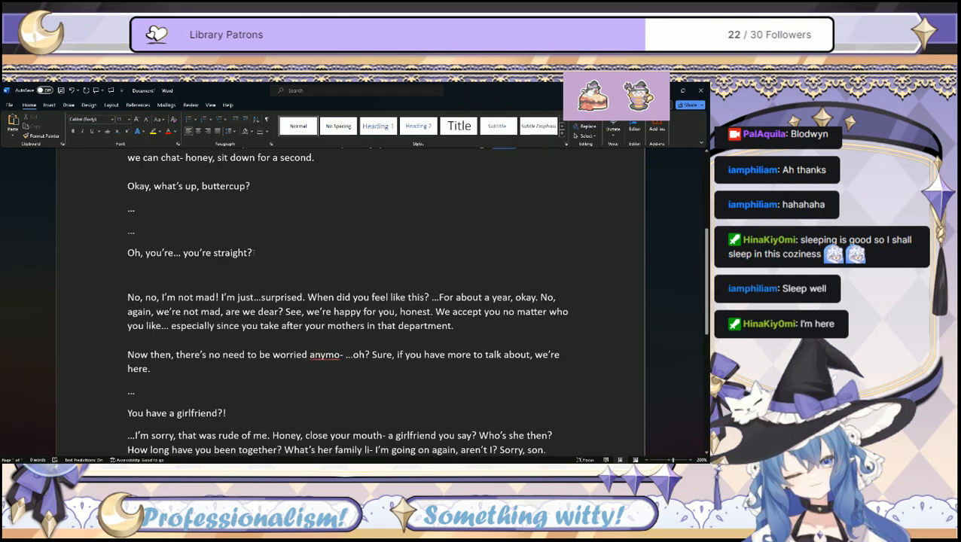
pyautogui.scroll(5, 253, 253)
pyautogui.scroll(-8, 254, 253)
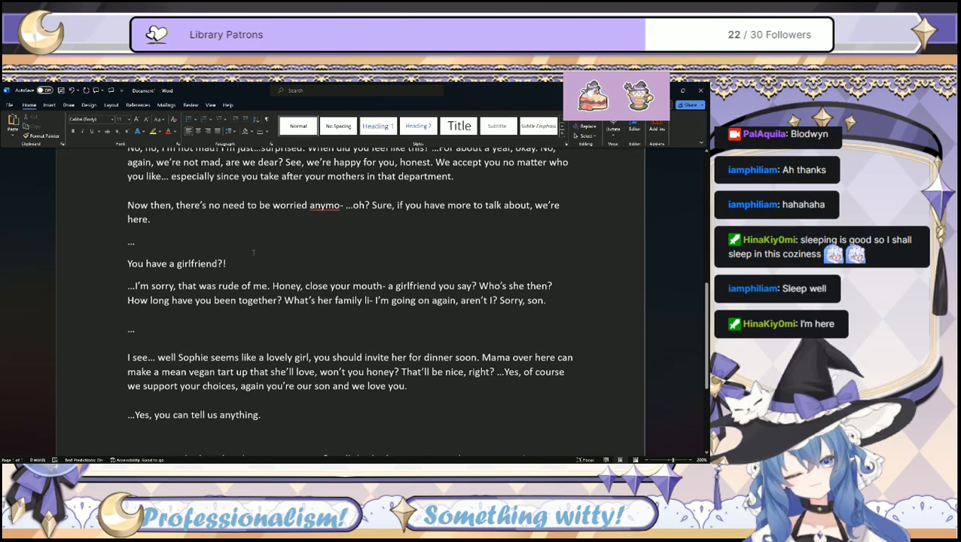
pyautogui.scroll(-4, 254, 253)
pyautogui.scroll(11, 254, 253)
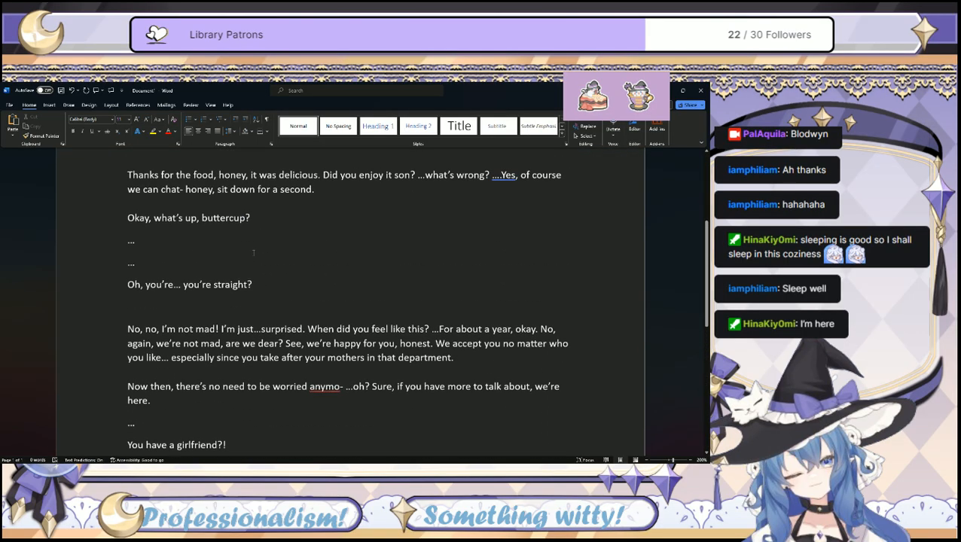
pyautogui.scroll(-11, 133, 267)
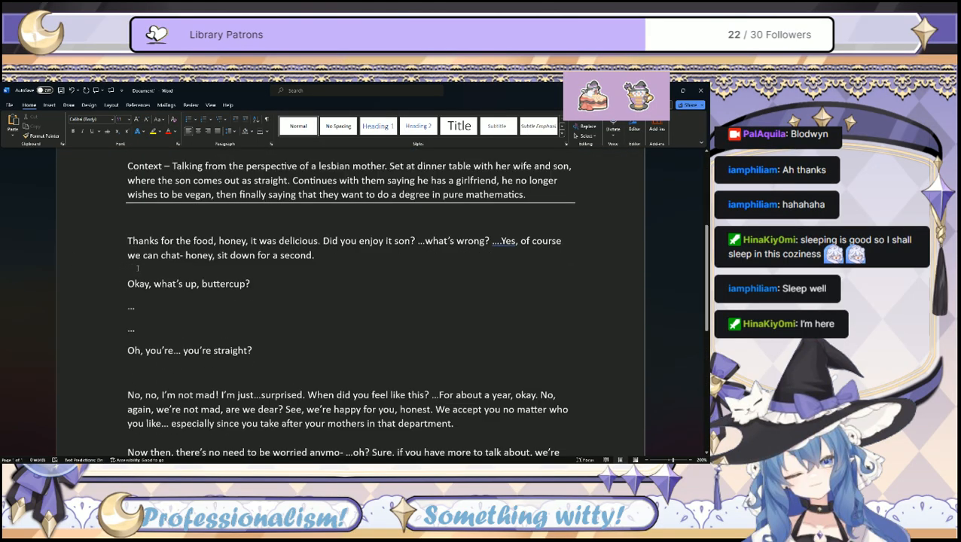
pyautogui.scroll(-2, 138, 268)
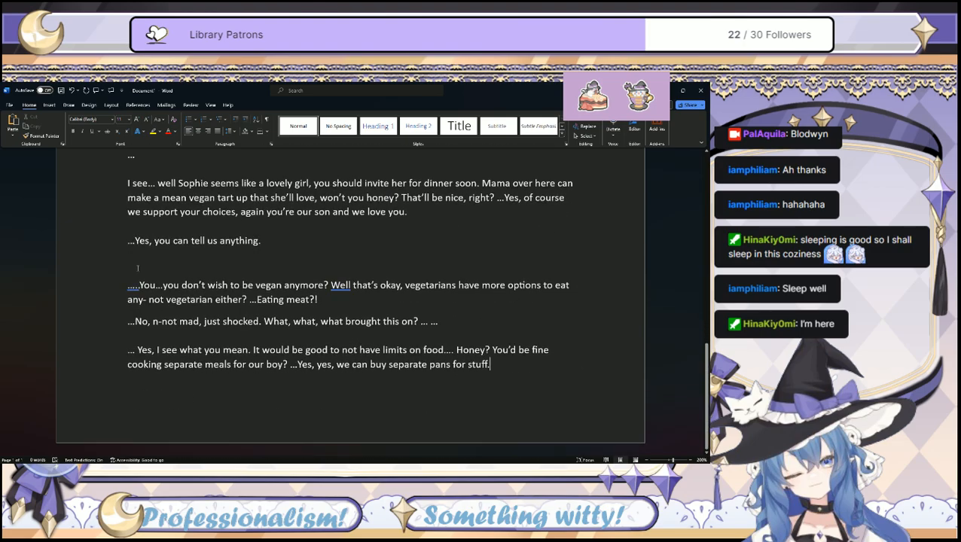
pyautogui.scroll(8, 329, 296)
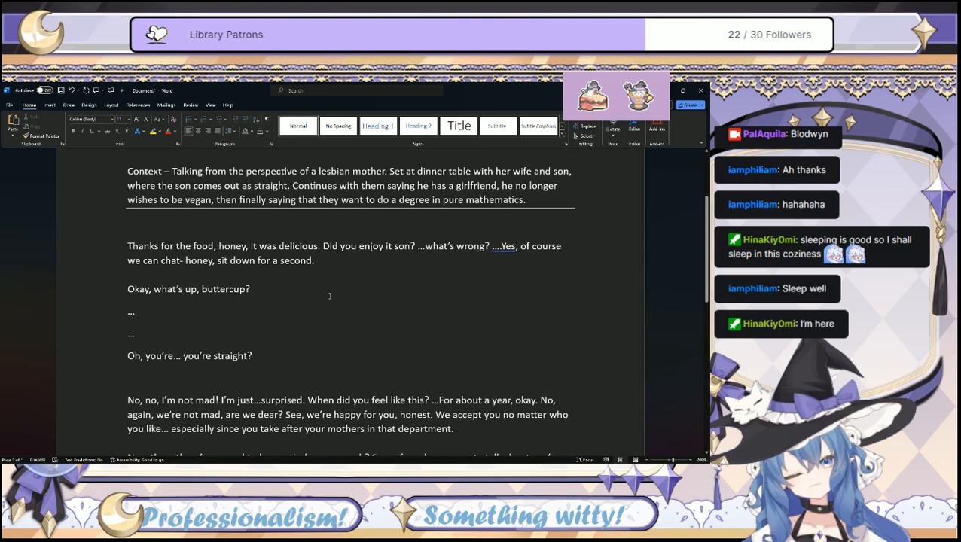
pyautogui.scroll(-4, 329, 296)
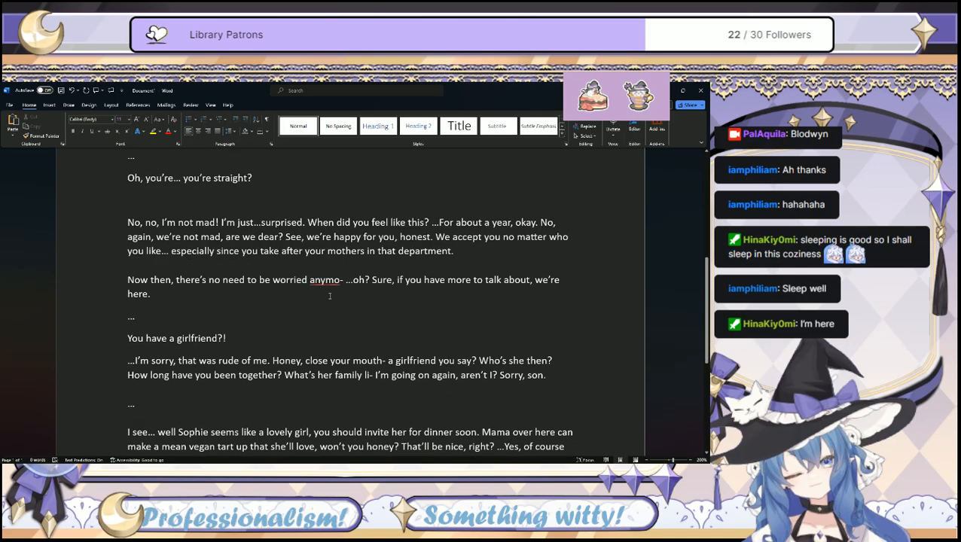
pyautogui.scroll(-7, 329, 296)
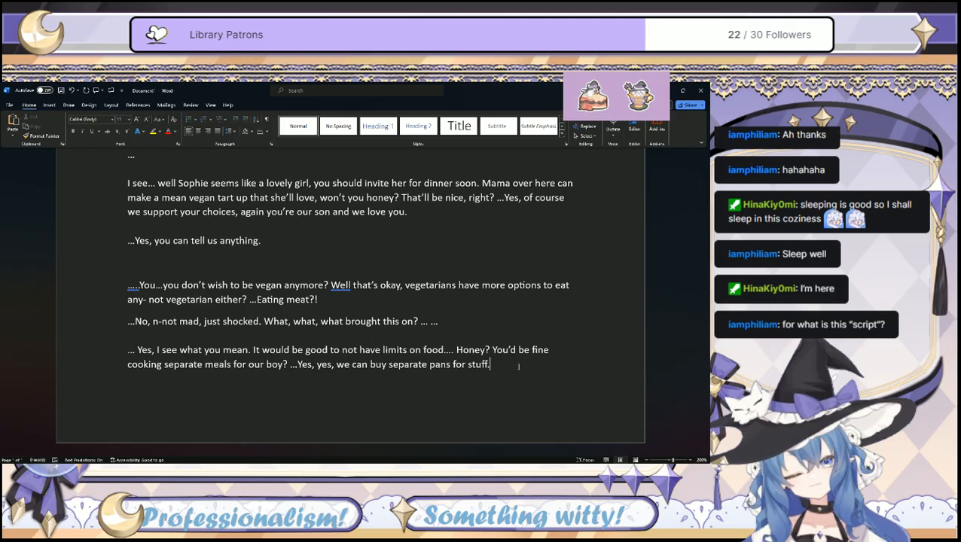
pyautogui.scroll(15, 518, 367)
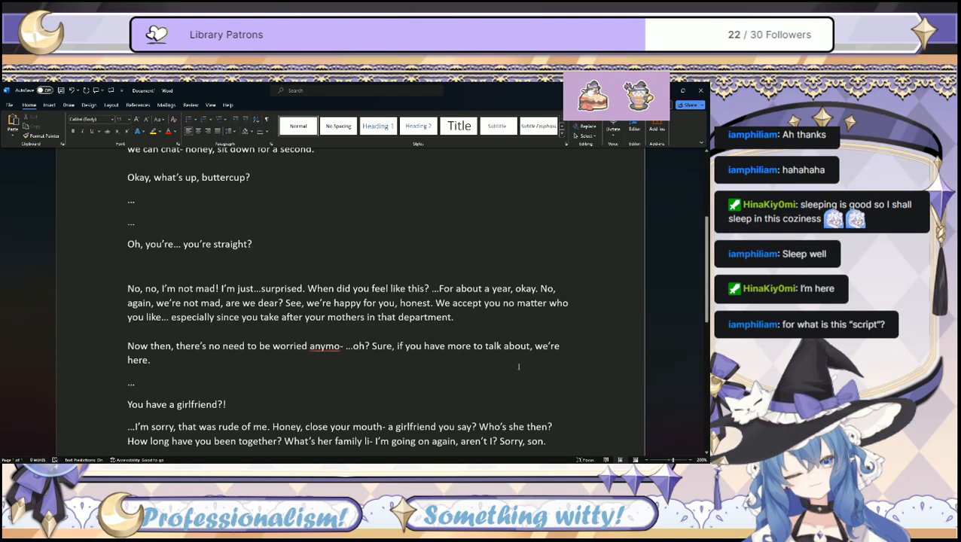
pyautogui.scroll(-5, 518, 366)
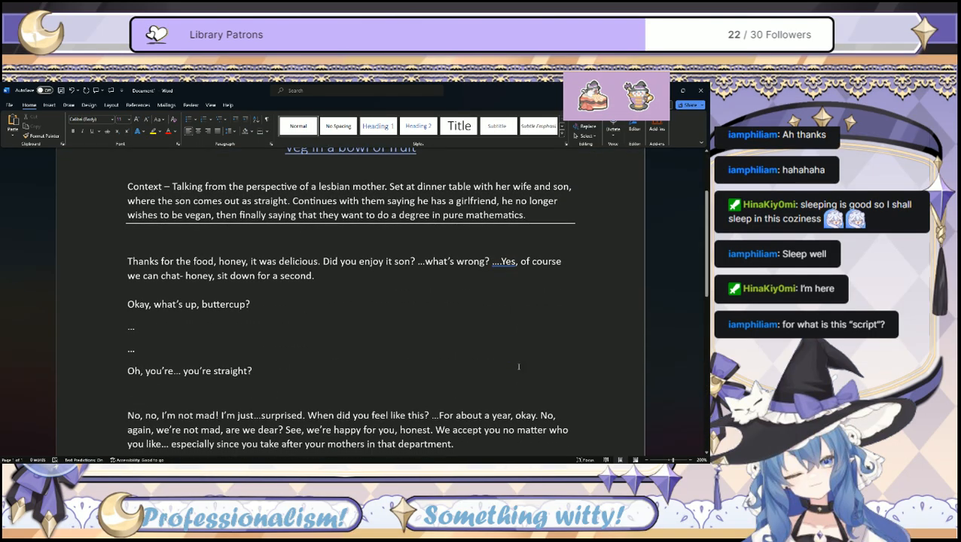
pyautogui.scroll(-5, 517, 366)
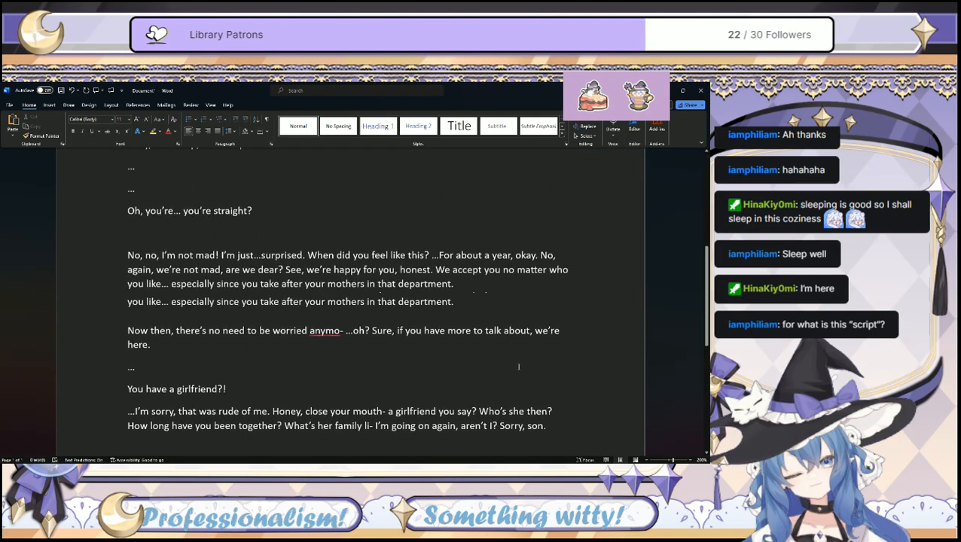
pyautogui.scroll(-1, 518, 367)
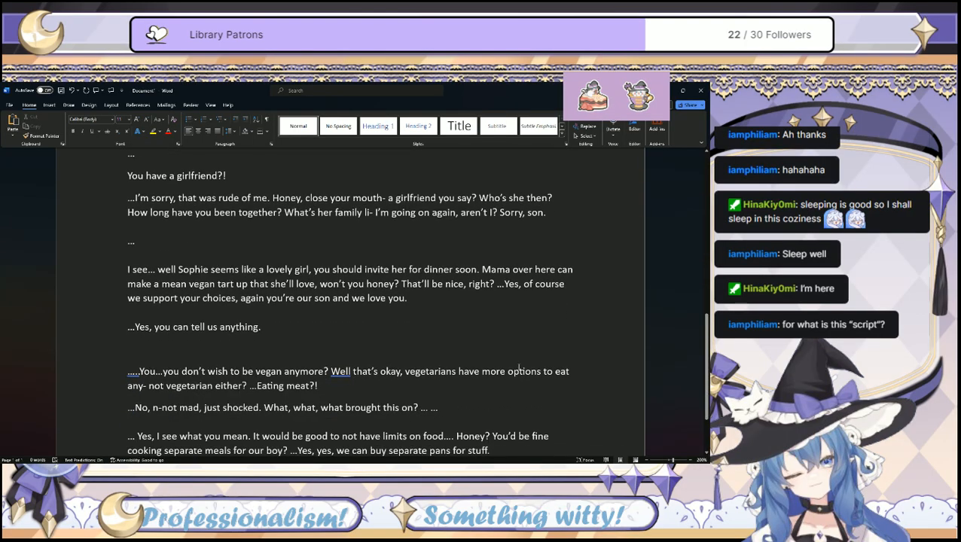
pyautogui.scroll(-2, 518, 367)
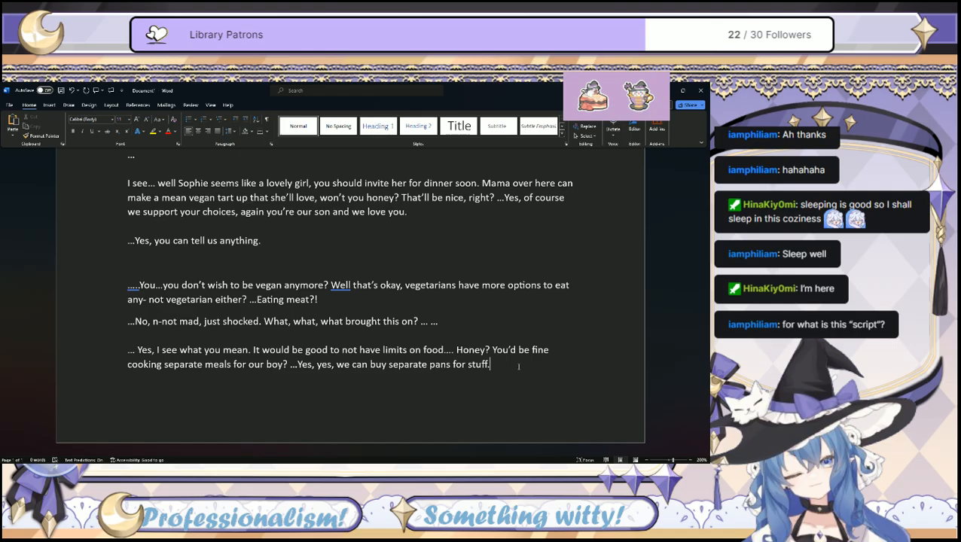
# Add a comma after "Well" in the vegan paragraph and append "We can do that." to the paragraph about separate meals.
pyautogui.click(349, 265)
pyautogui.write(',')
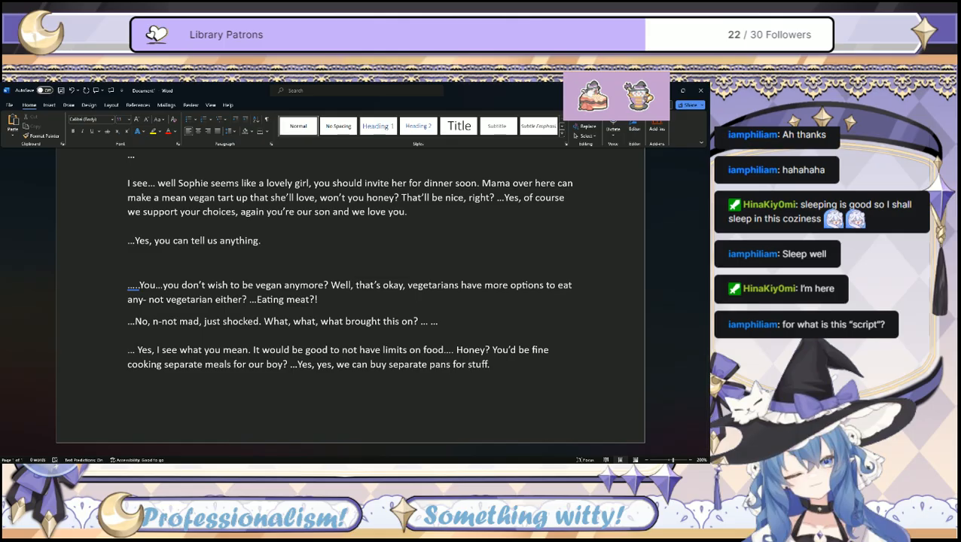
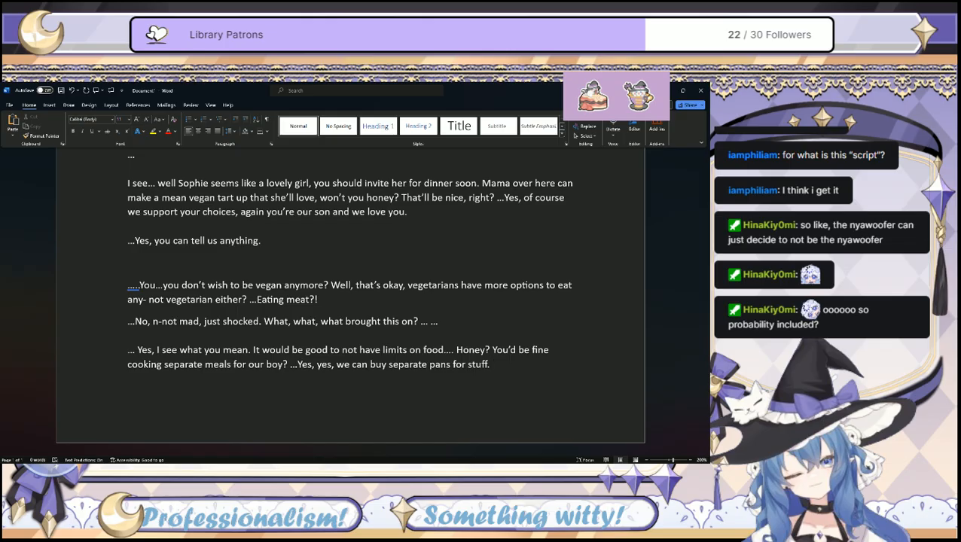
pyautogui.write('We can')
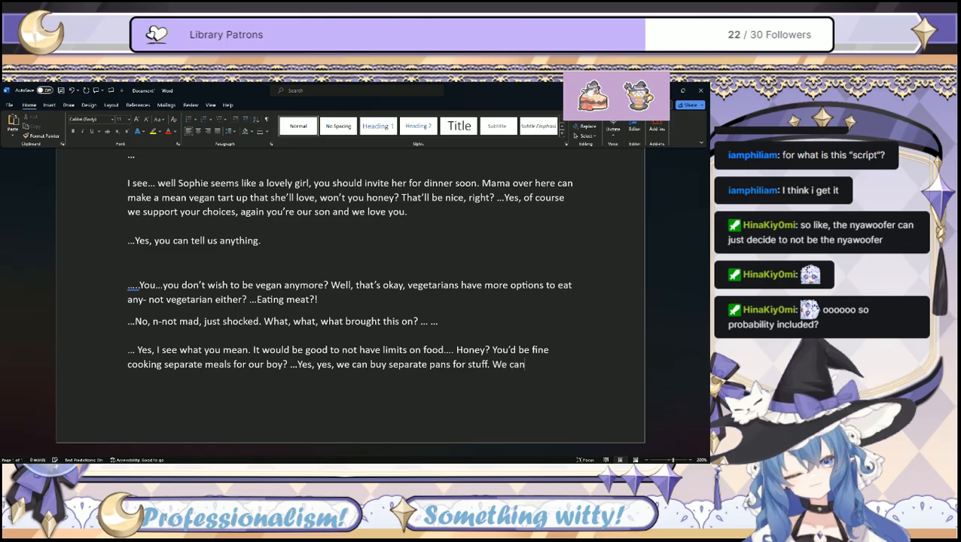
pyautogui.write(" do that. It's")
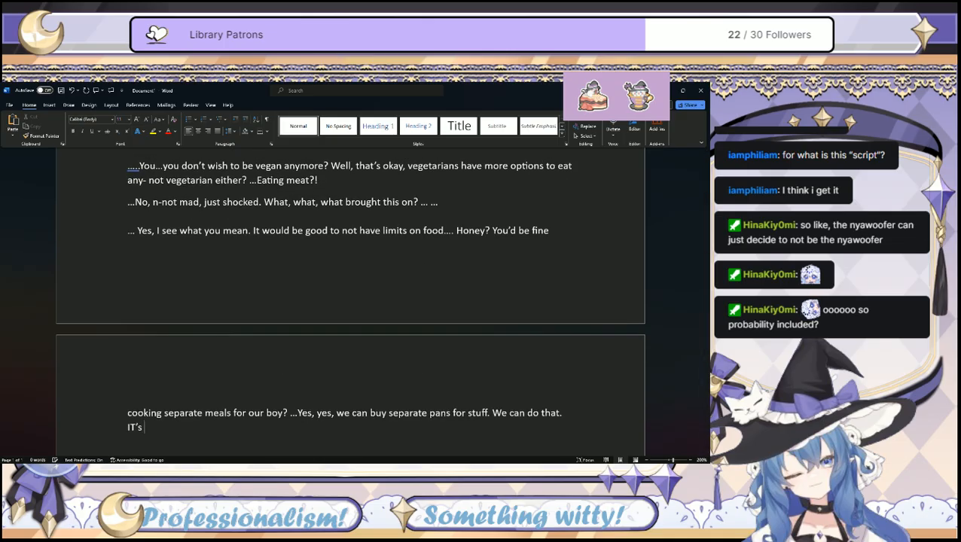
pyautogui.press('BackSpace')
pyautogui.press('BackSpace')
pyautogui.press('BackSpace')
pyautogui.press('BackSpace')
pyautogui.press('BackSpace')
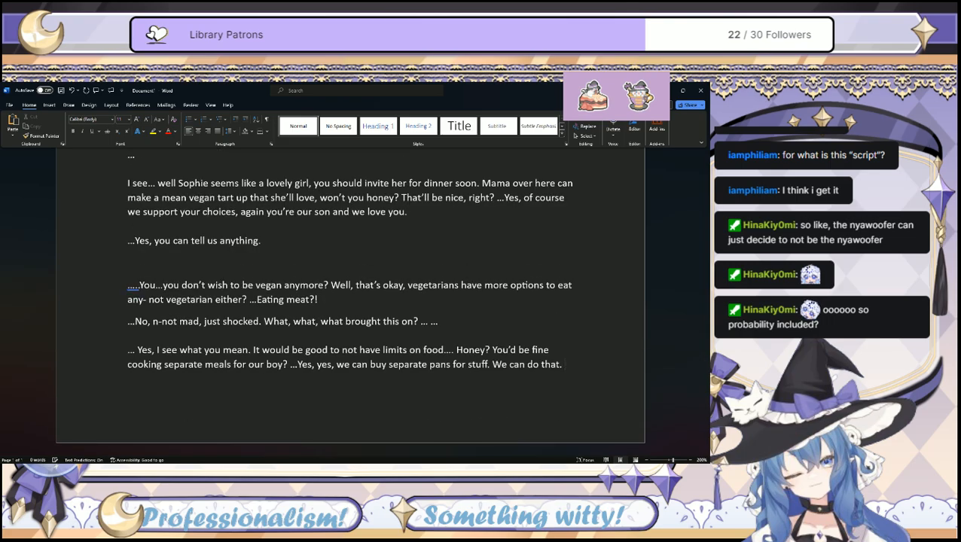
# Continue the paragraph with "Still shocked today though- did you not like dinner?".
pyautogui.write('Sti')
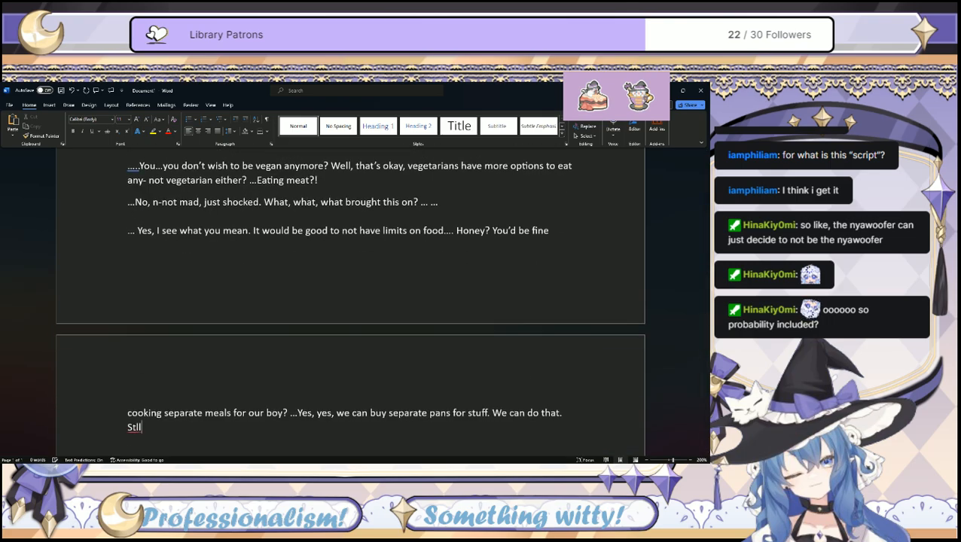
pyautogui.write('ll shock')
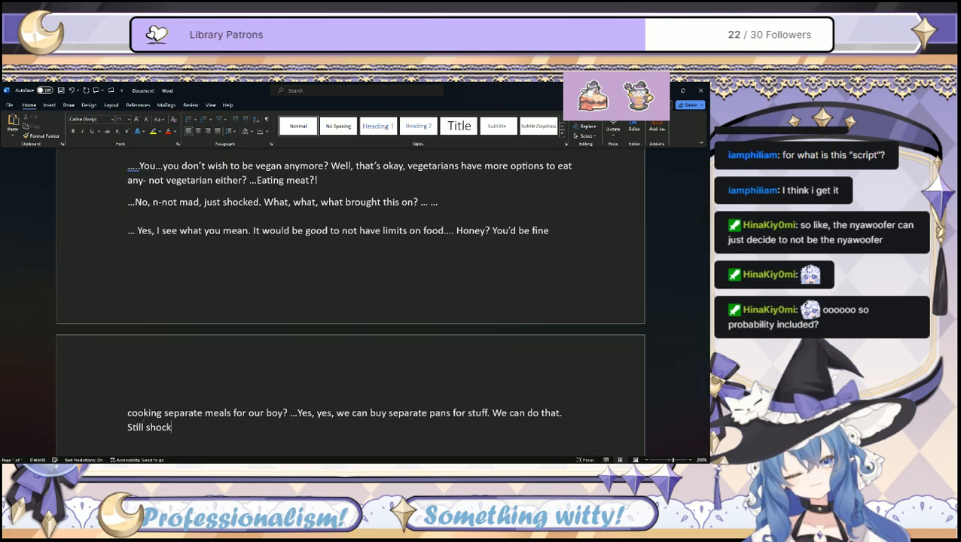
pyautogui.write('ed today ')
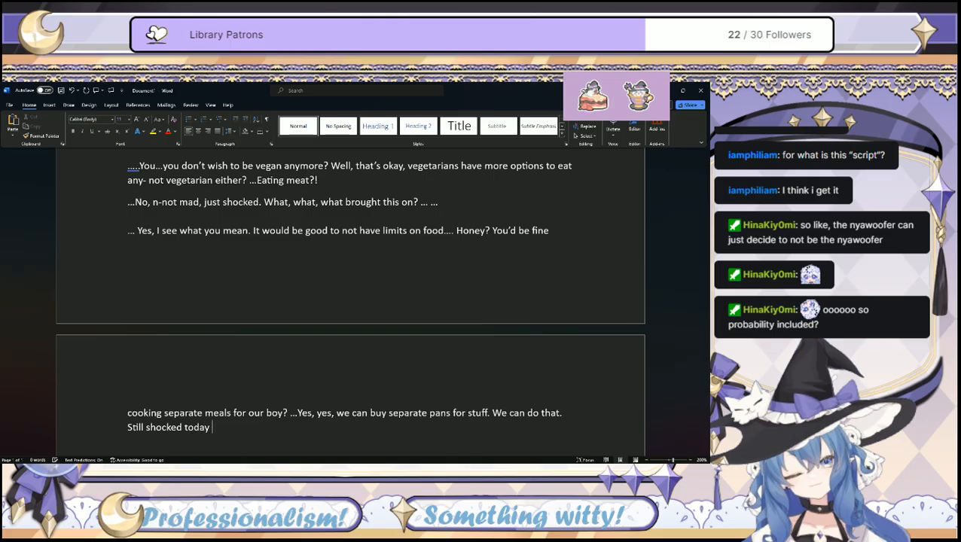
pyautogui.write('though - d')
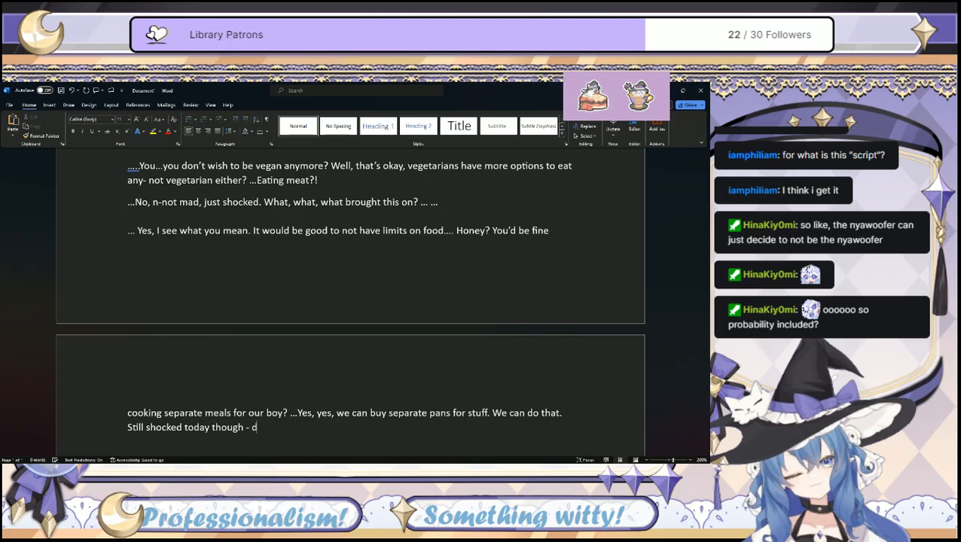
pyautogui.press('BackSpace')
pyautogui.press('BackSpace')
pyautogui.press('BackSpace')
pyautogui.press('BackSpace')
pyautogui.write('- did you ')
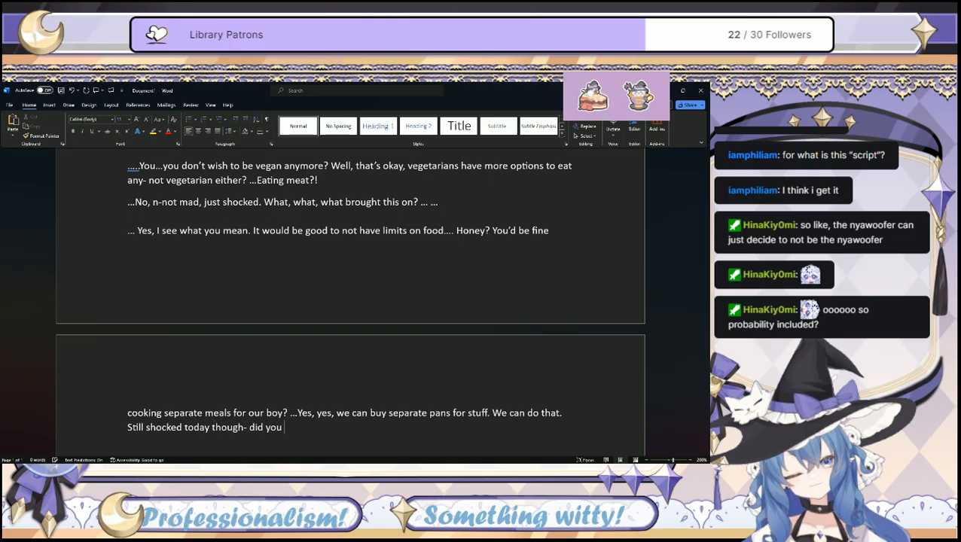
pyautogui.write('not like d')
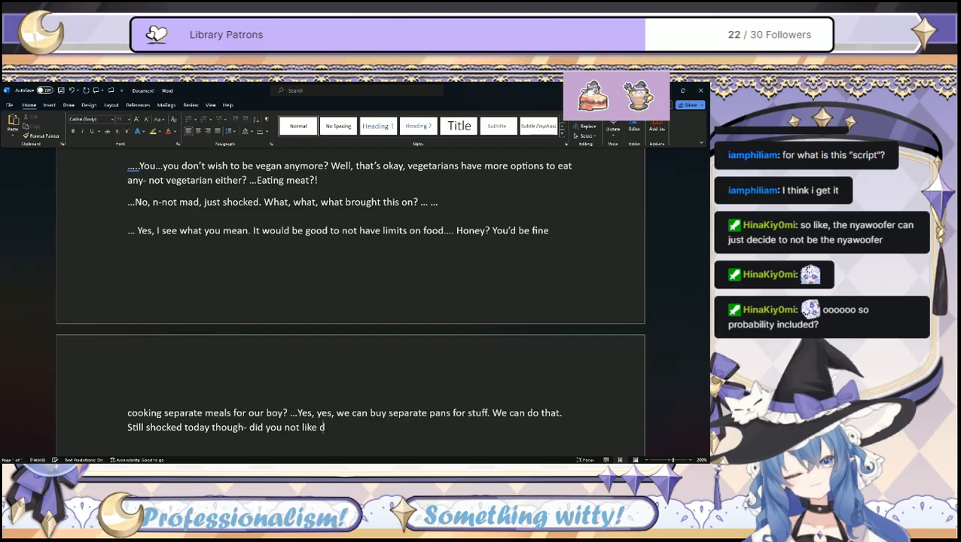
pyautogui.write('inner?')
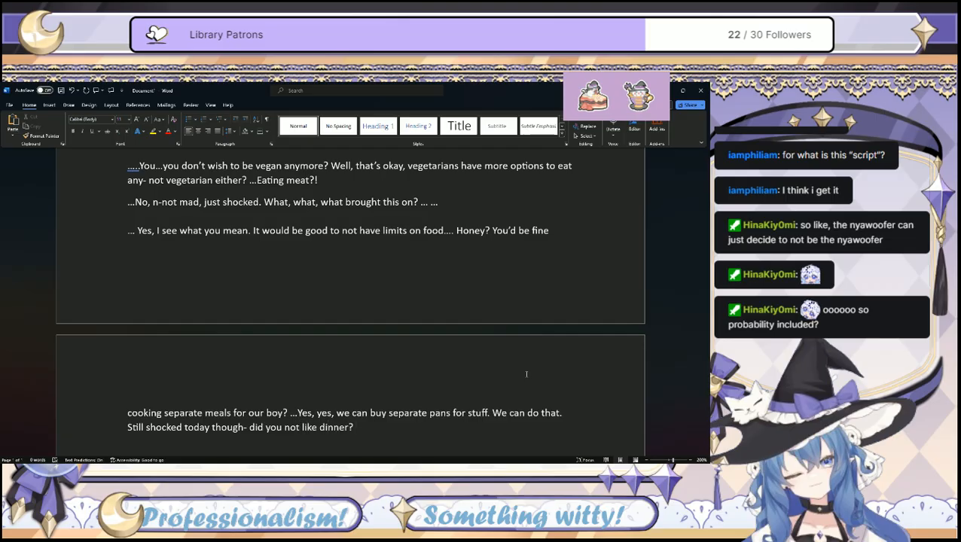
# Add the reply "…Okay, thank goodness for that." after the dinner question.
pyautogui.write(' ...Okay, ')
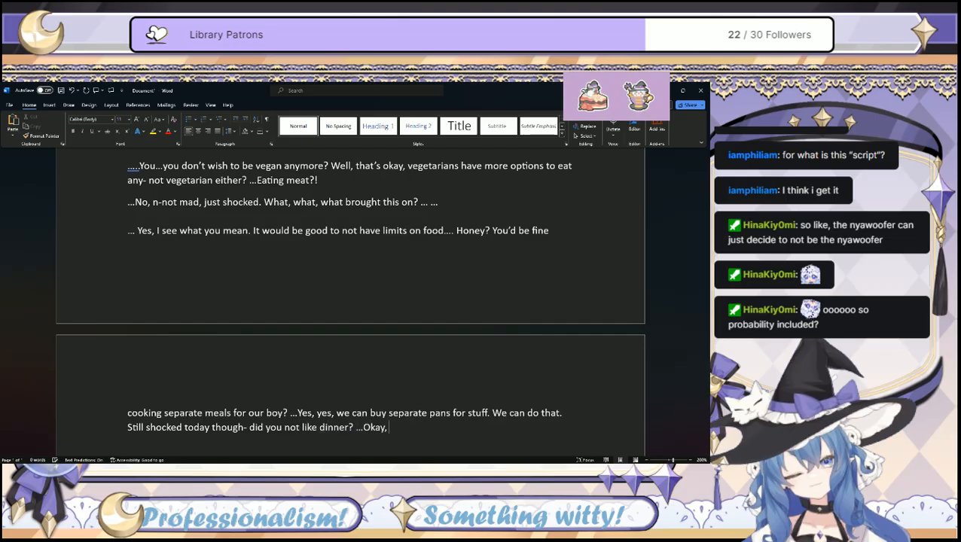
pyautogui.write('thank goodness')
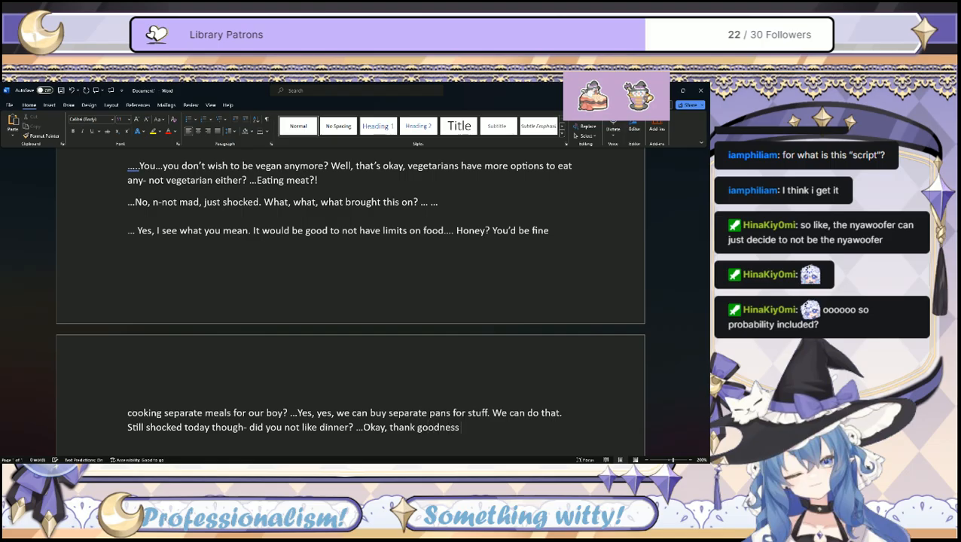
pyautogui.write(' for that')
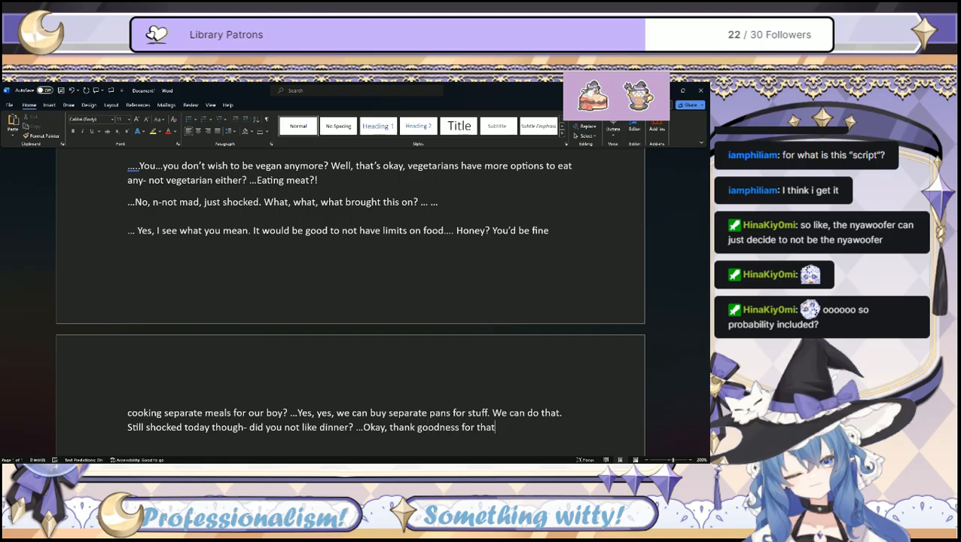
pyautogui.write('. Honey')
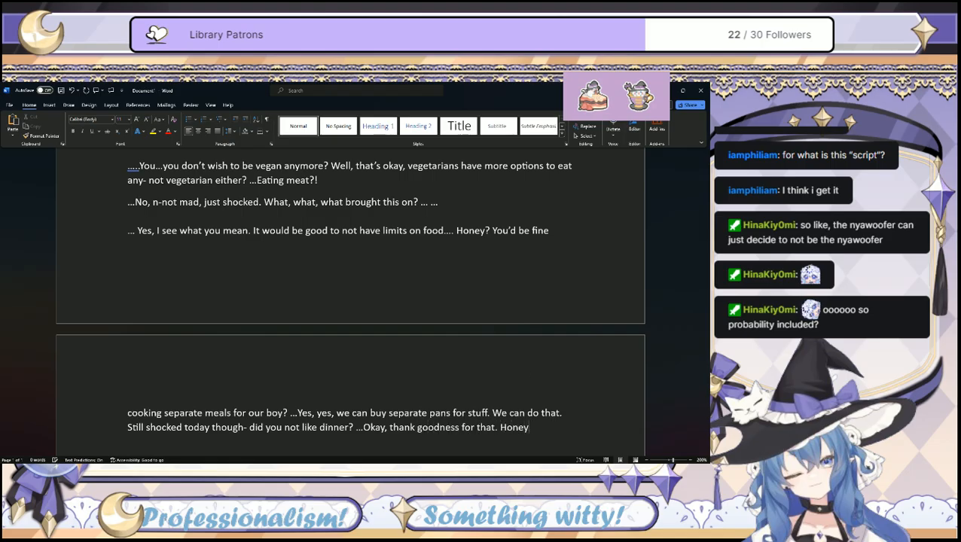
pyautogui.press('BackSpace')
pyautogui.press('BackSpace')
pyautogui.press('BackSpace')
pyautogui.press('BackSpace')
pyautogui.press('BackSpace')
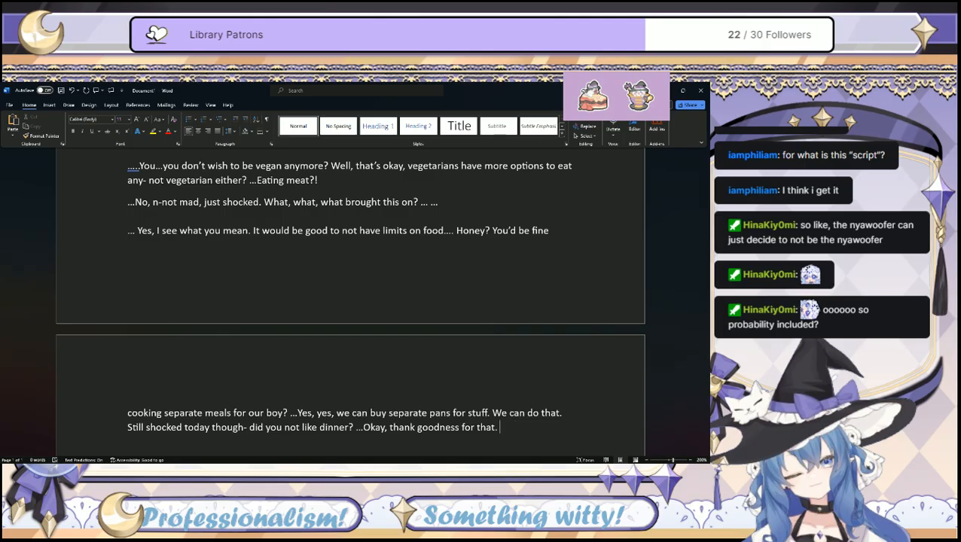
# Write "Is there anything else you want us to know?" as a new paragraph.
pyautogui.press('Return')
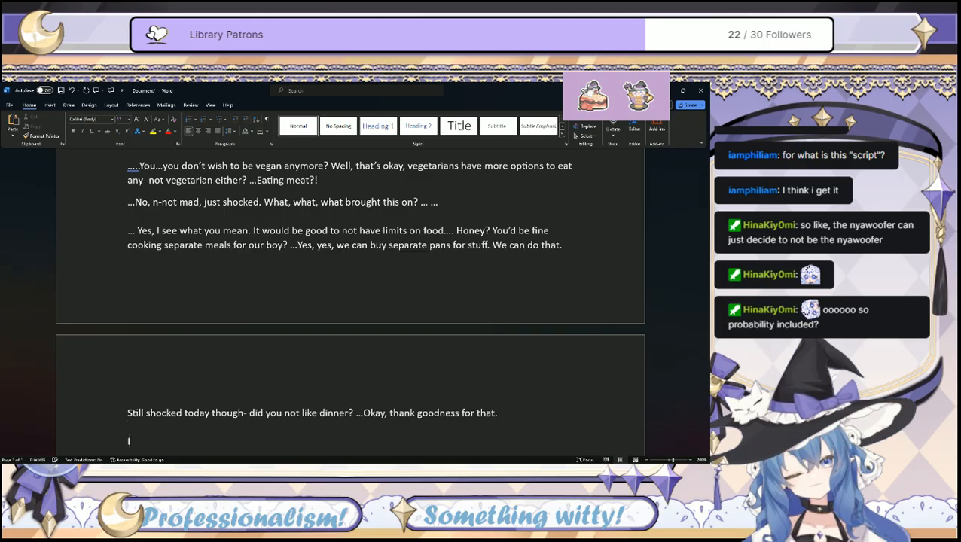
pyautogui.write('Is there anything')
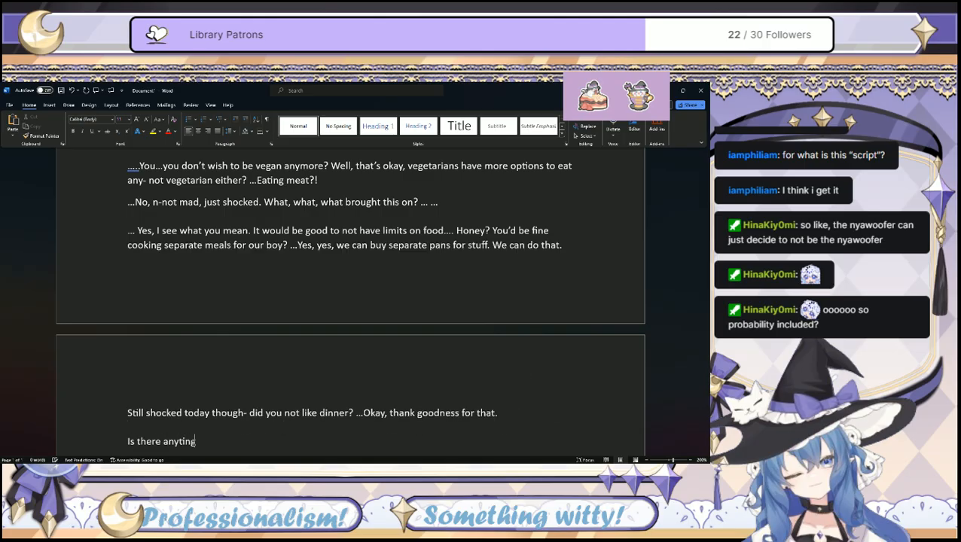
pyautogui.write(' else you want ')
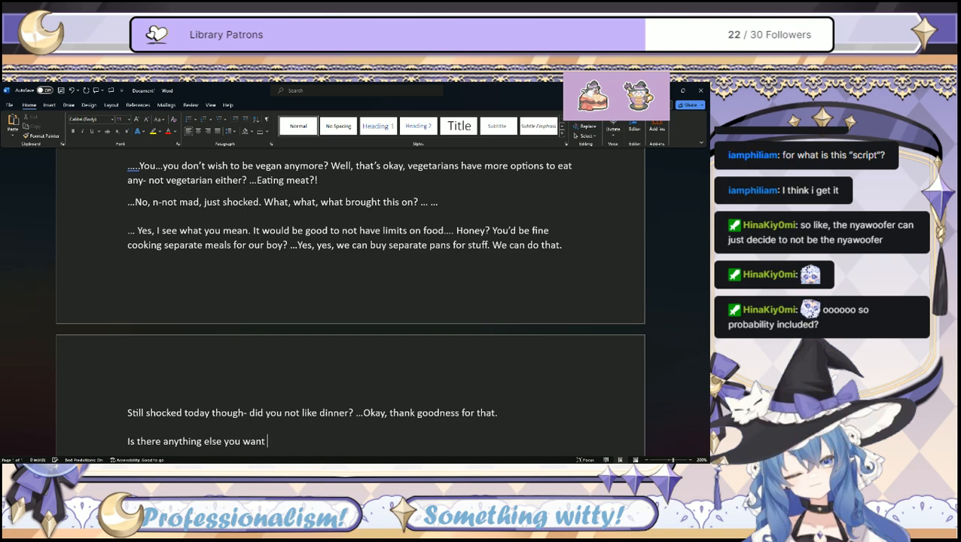
pyautogui.write('us to know')
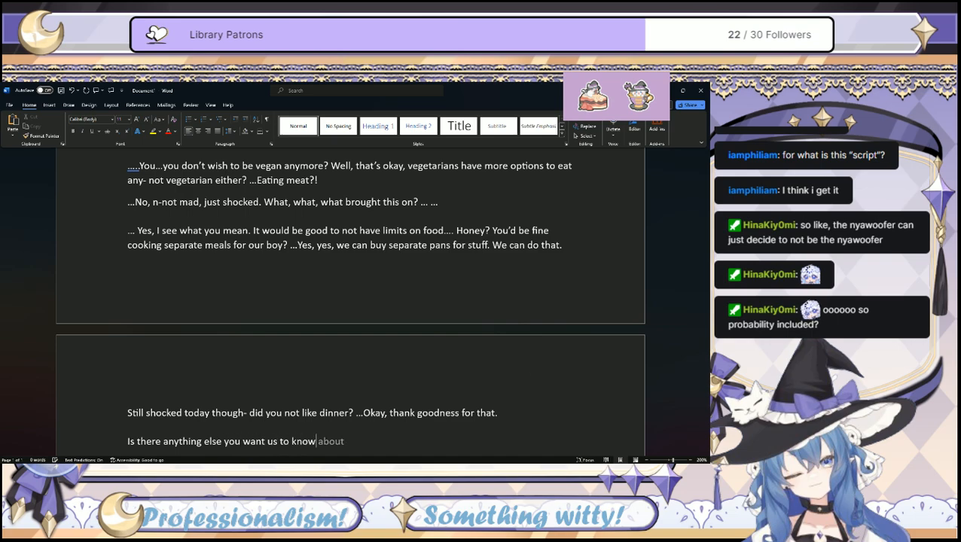
pyautogui.write('?')
# Write "…One more thing, go on…" as the next paragraph and start an empty line below it.
pyautogui.press('Return')
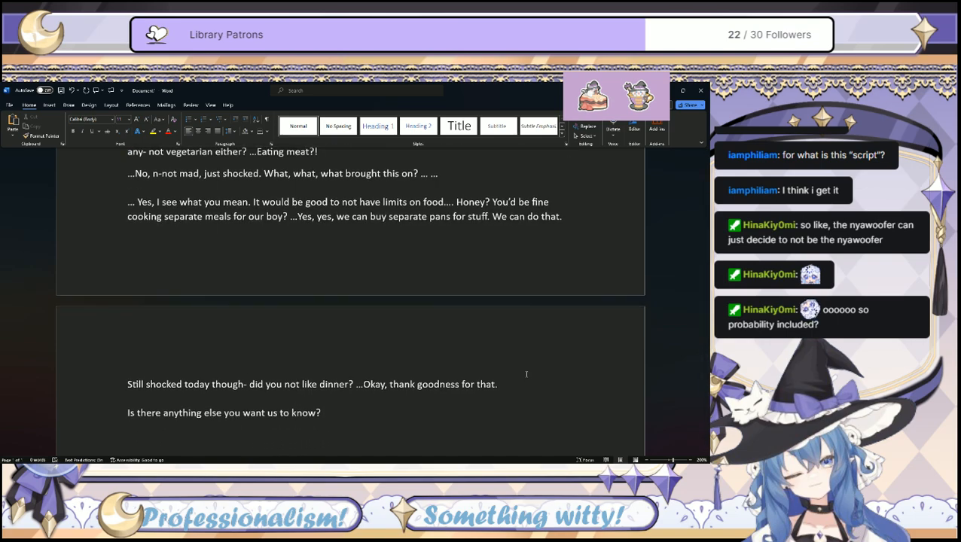
pyautogui.write('...One more ')
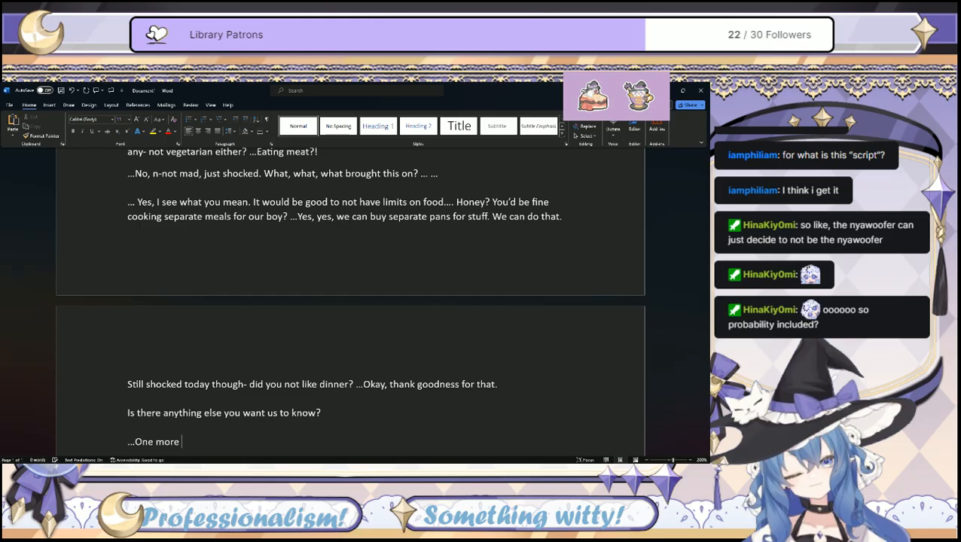
pyautogui.write('thing, go')
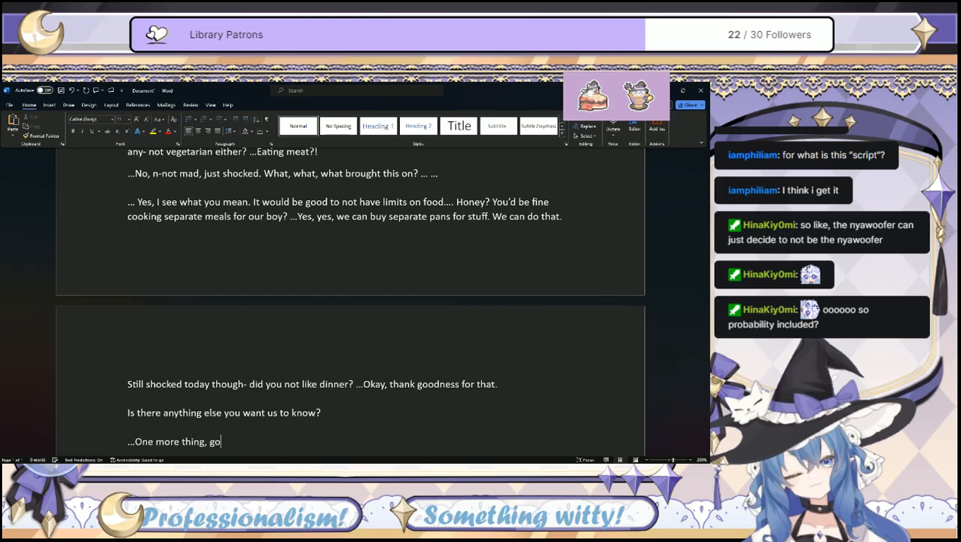
pyautogui.write(' on')
pyautogui.write('...')
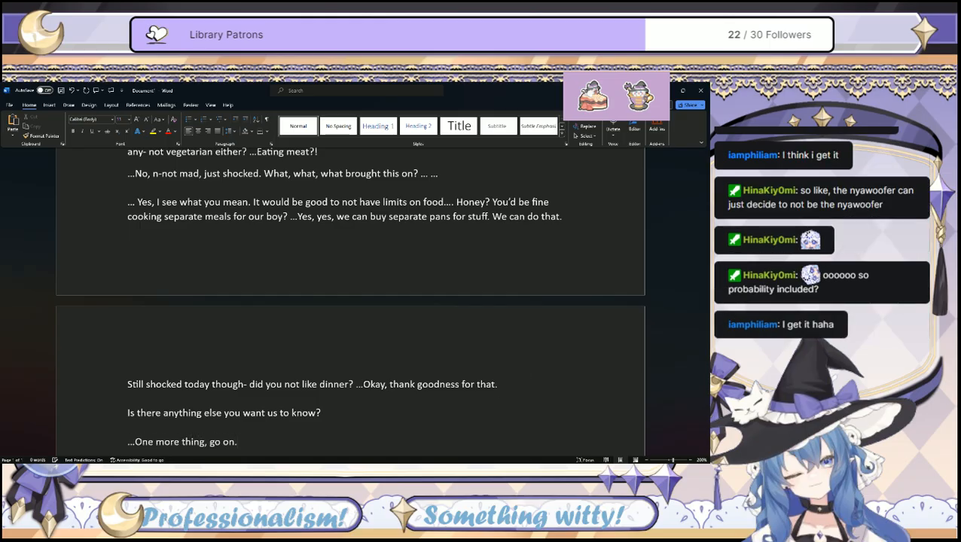
pyautogui.press('Return')
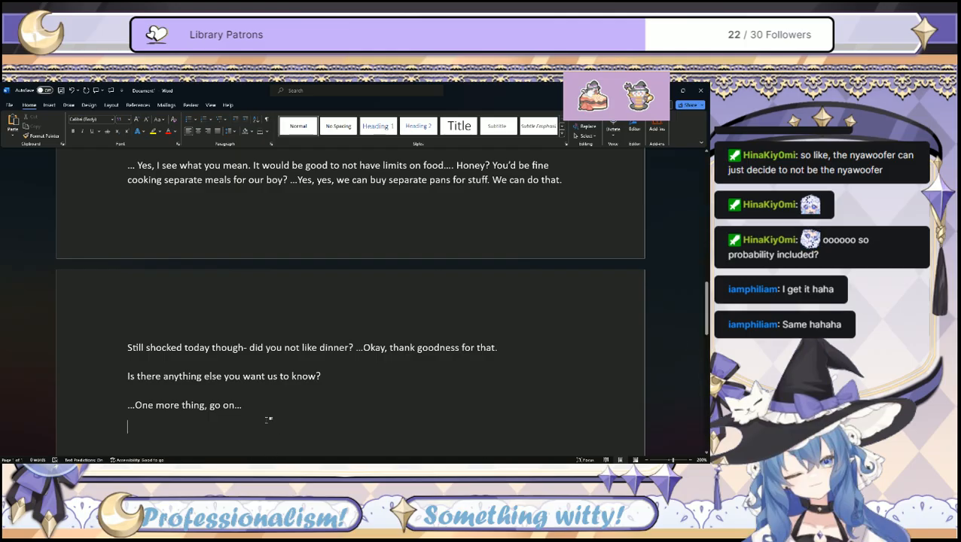
# Select the whole monologue below the context paragraph and look through it to the last line.
pyautogui.moveTo(268, 419); pyautogui.dragTo(126, 371)
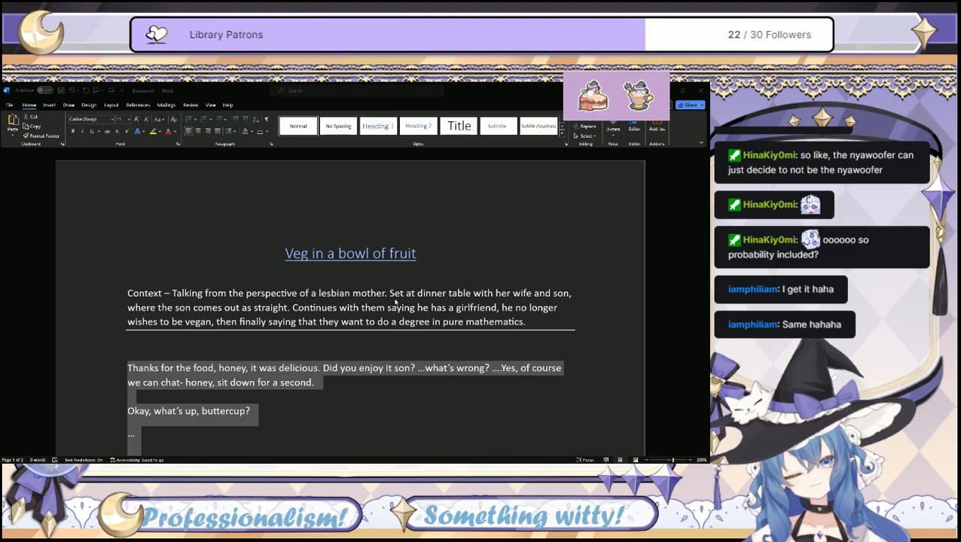
pyautogui.scroll(-15, 395, 301)
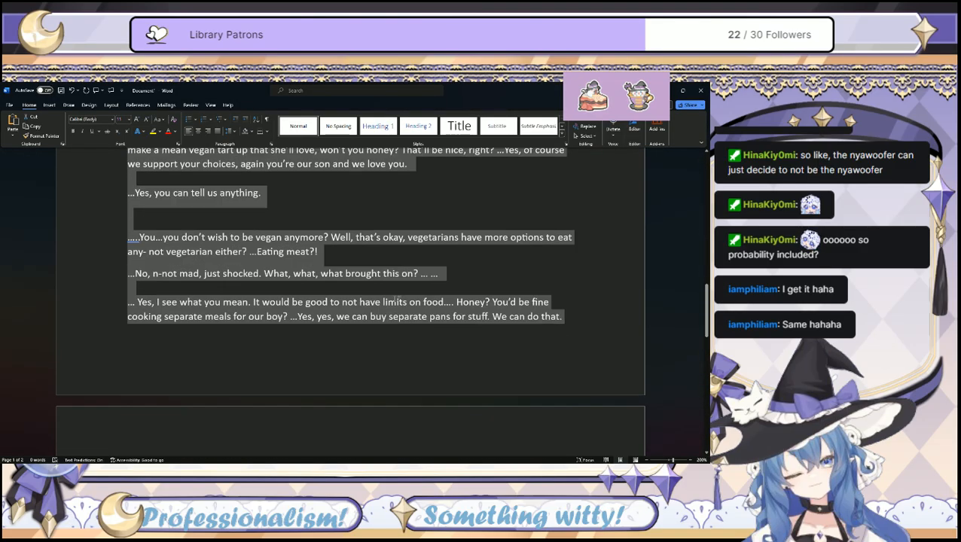
pyautogui.scroll(-5, 395, 301)
# Write the outburst "…PURE MATHS?!" on its own line at the end of the script.
pyautogui.click(190, 259)
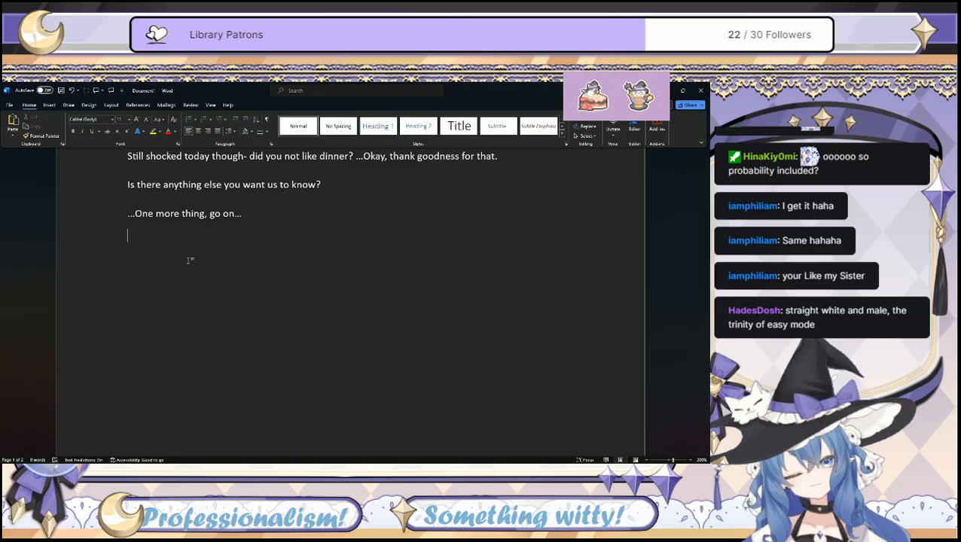
pyautogui.write('...PURE MATHS?!')
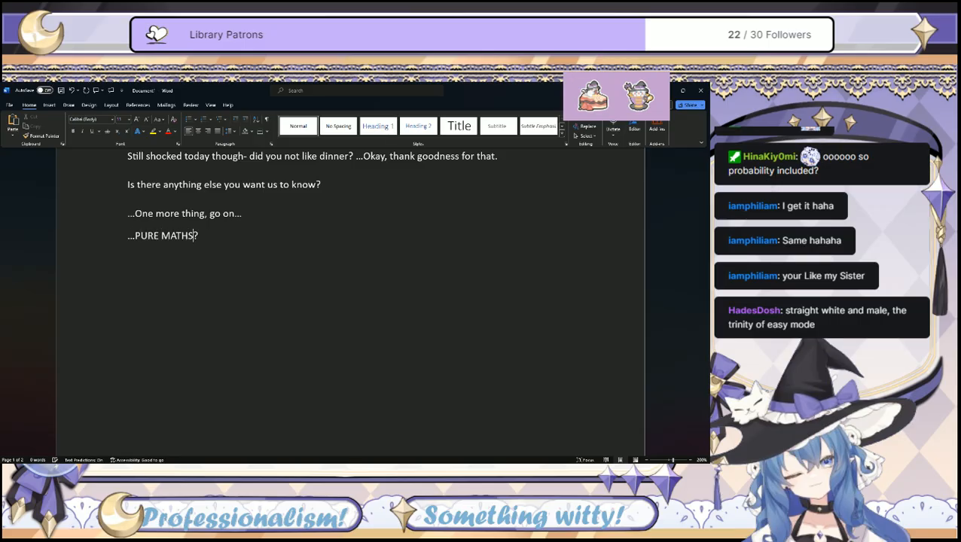
pyautogui.press('Return')
# Write the line "…Okay, I can't be calm about that, what happened to your artistic dreams? The pictures in your room?".
pyautogui.write("...Okay, I can't")
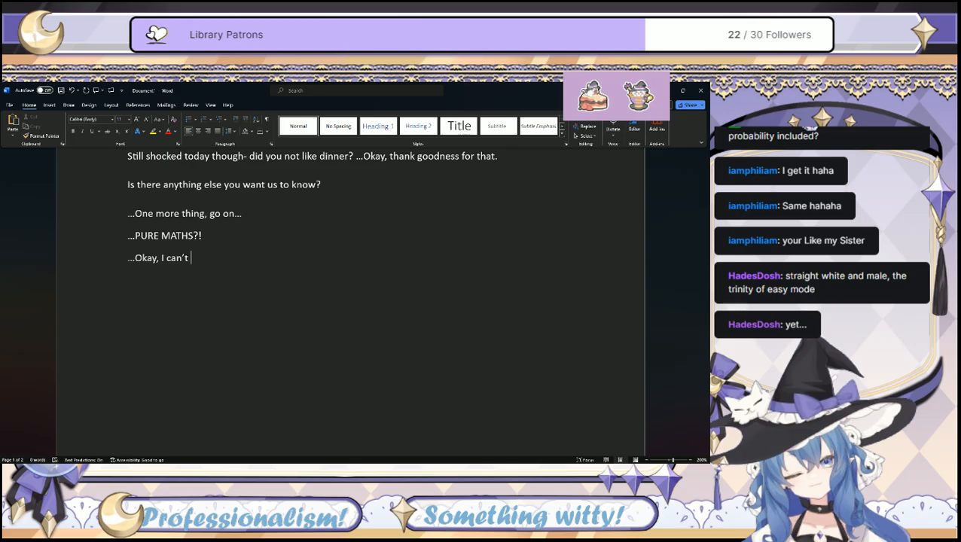
pyautogui.write('be calm about that, wha')
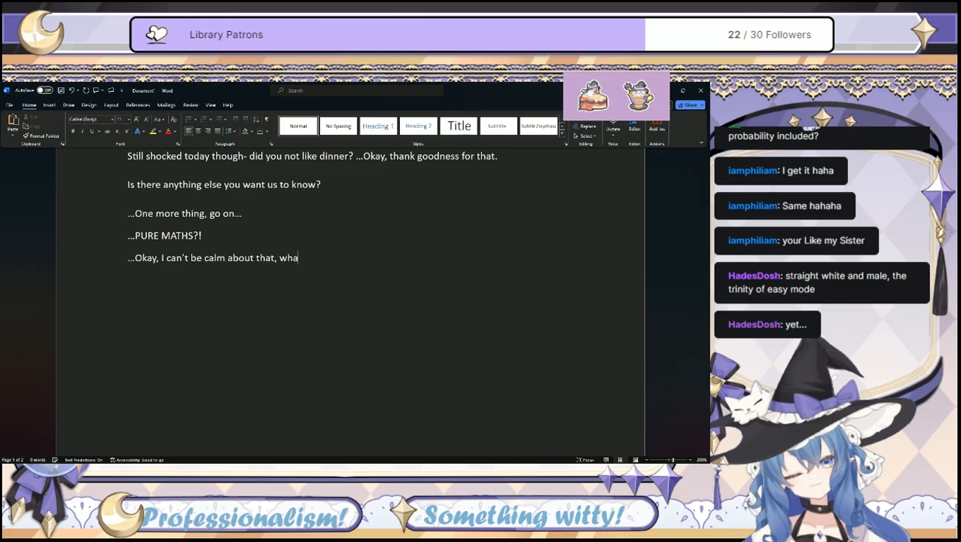
pyautogui.write('t happened to your')
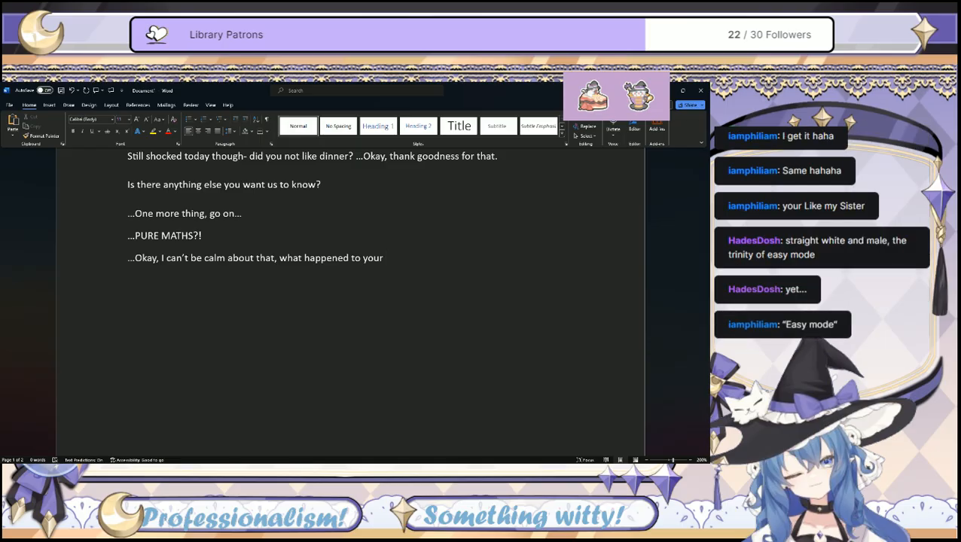
pyautogui.write('d')
pyautogui.press('BackSpace')
pyautogui.write('artistic dreams? The pictures iny')
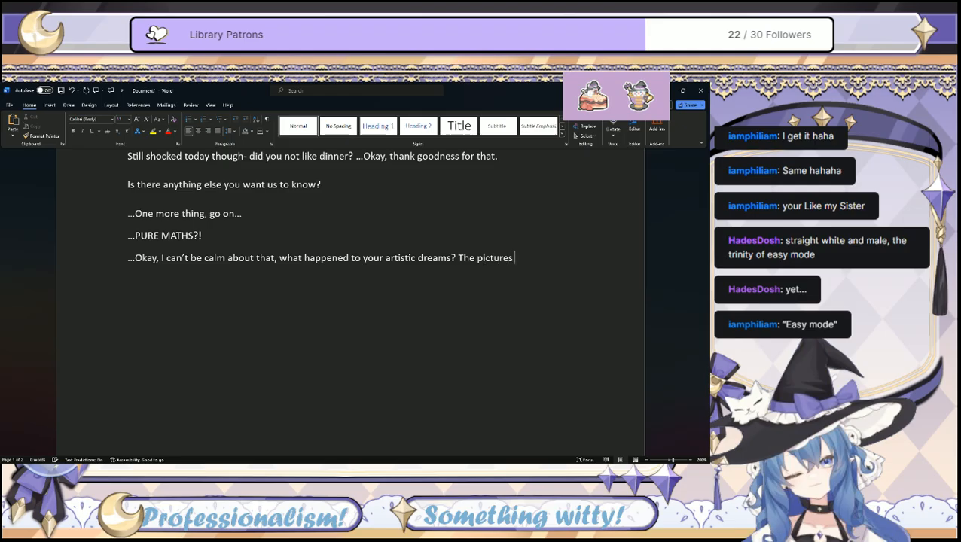
pyautogui.press('BackSpace')
pyautogui.press('BackSpace')
pyautogui.write('your room?')
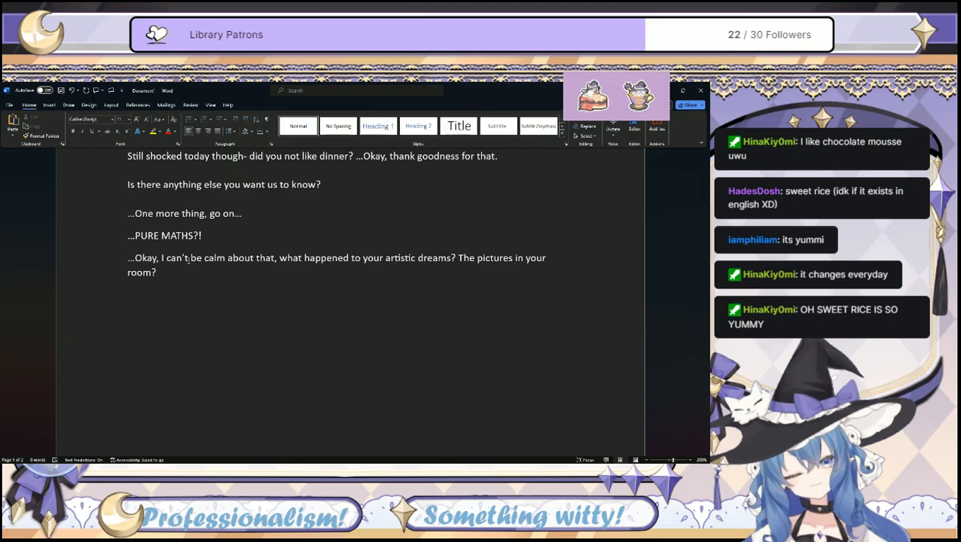
# Extend the last paragraph of the script with "The sketchbook? The scholarship?!".
pyautogui.click(447, 469)
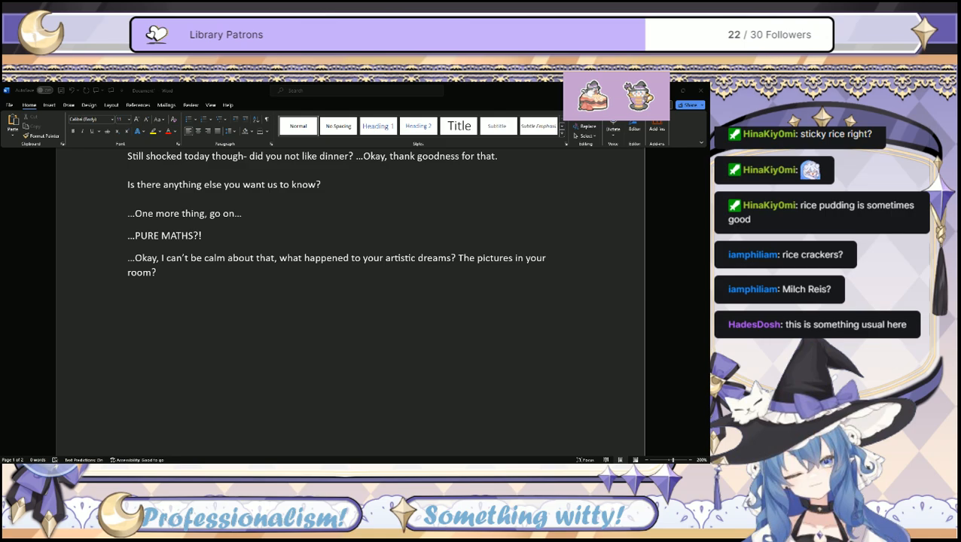
pyautogui.click(569, 243)
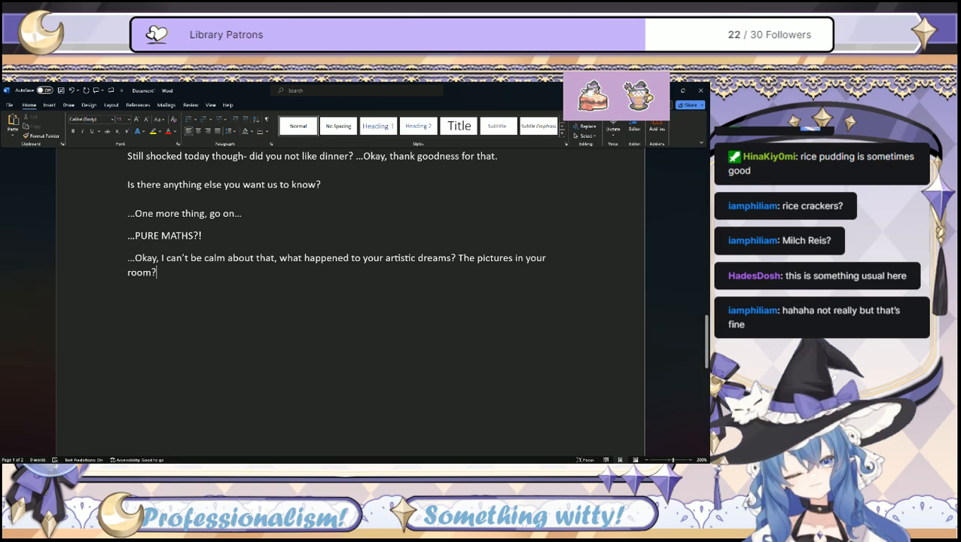
pyautogui.write('The sketch')
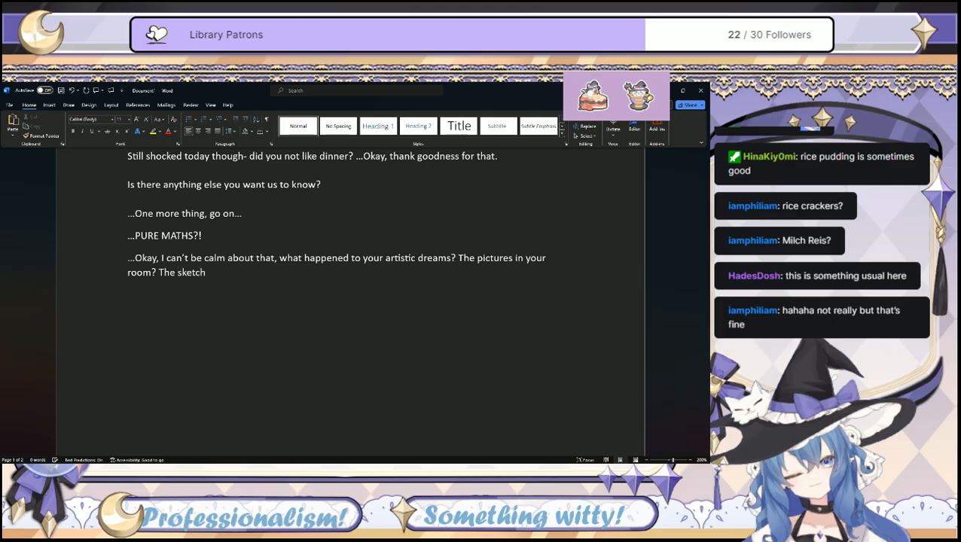
pyautogui.write('book? The scholarship?!')
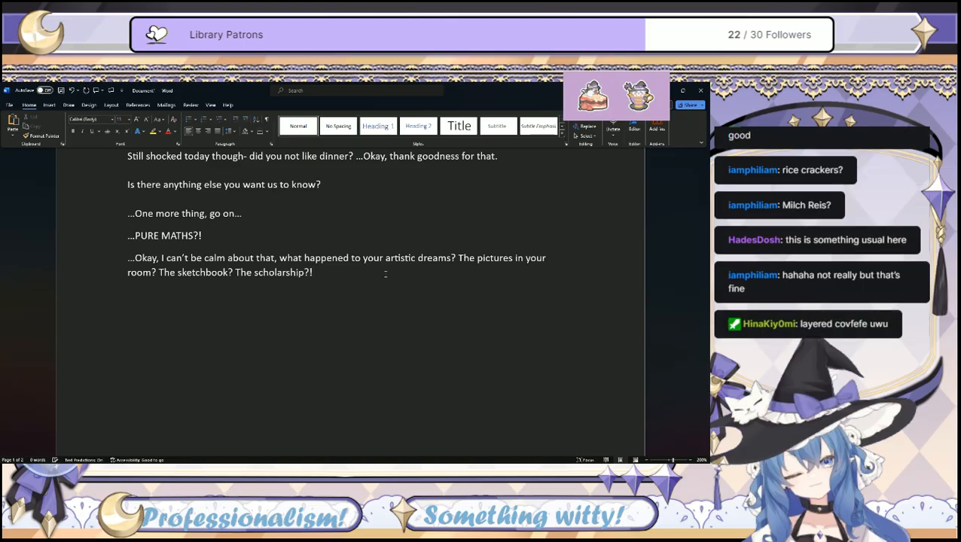
# Add the paragraph "…You changed your scholarship to maths…because you want to get a stable job? That's- no".
pyautogui.press('Return')
pyautogui.write('...You changed your schola')
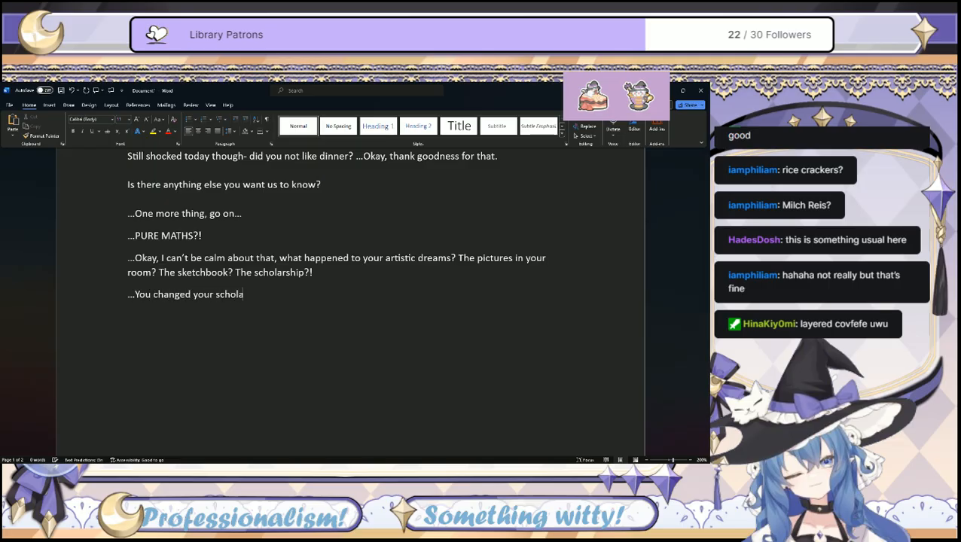
pyautogui.write('rship to maths,')
pyautogui.press('BackSpace')
pyautogui.write('...because you wan')
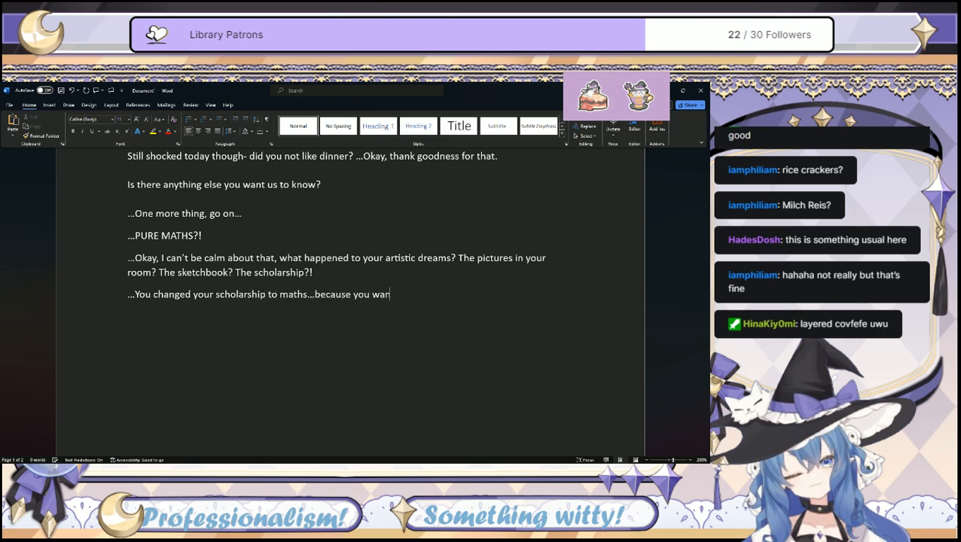
pyautogui.write('t to get a stable job?')
pyautogui.write('Tha')
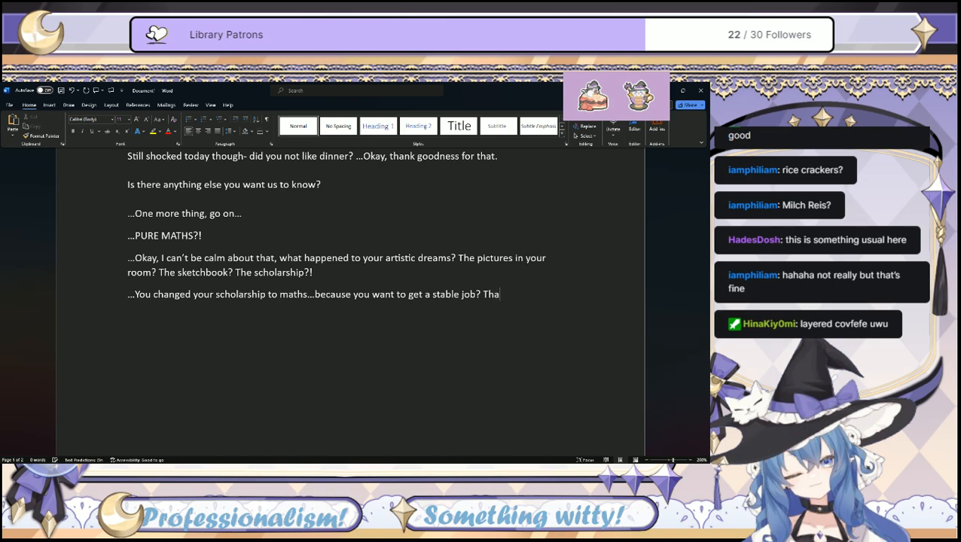
pyautogui.write("t's")
pyautogui.write('s.')
pyautogui.press('BackSpace')
pyautogui.write('- no')
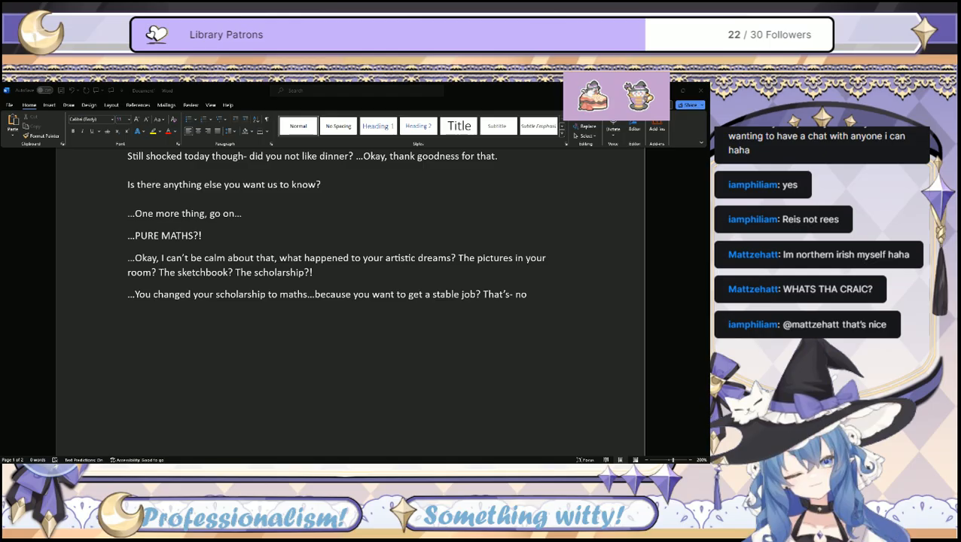
# Continue the scholarship paragraph after "no" with ", I can't fault your logic there".
pyautogui.click(416, 427)
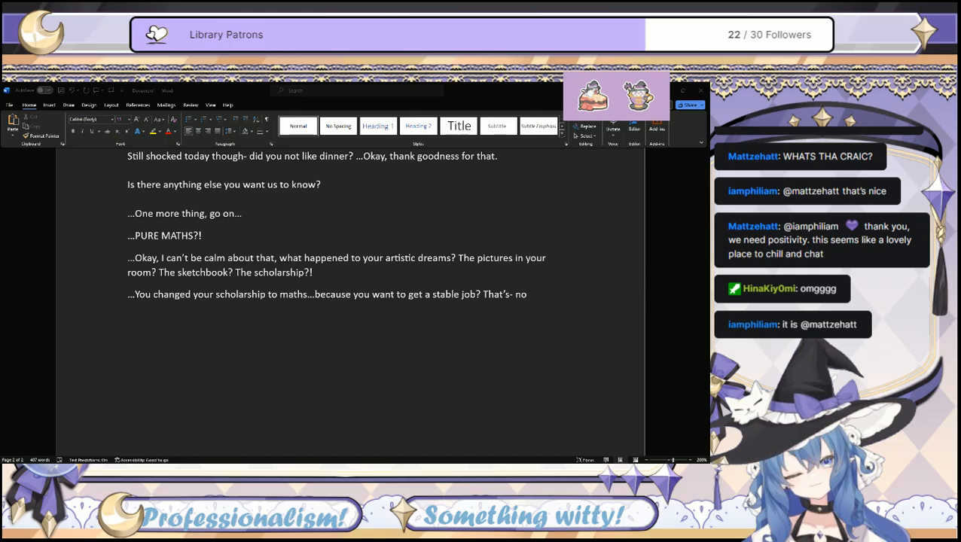
pyautogui.click(414, 431)
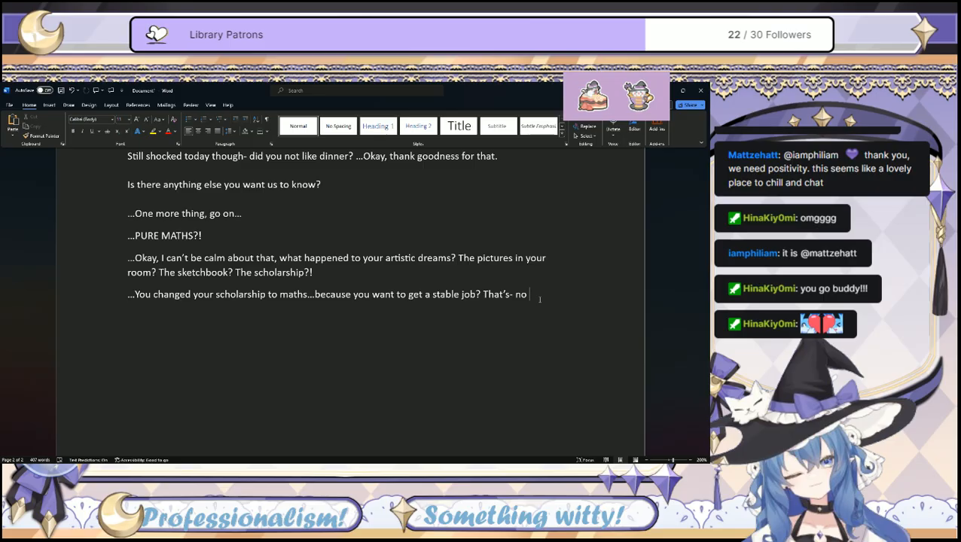
pyautogui.write(', I')
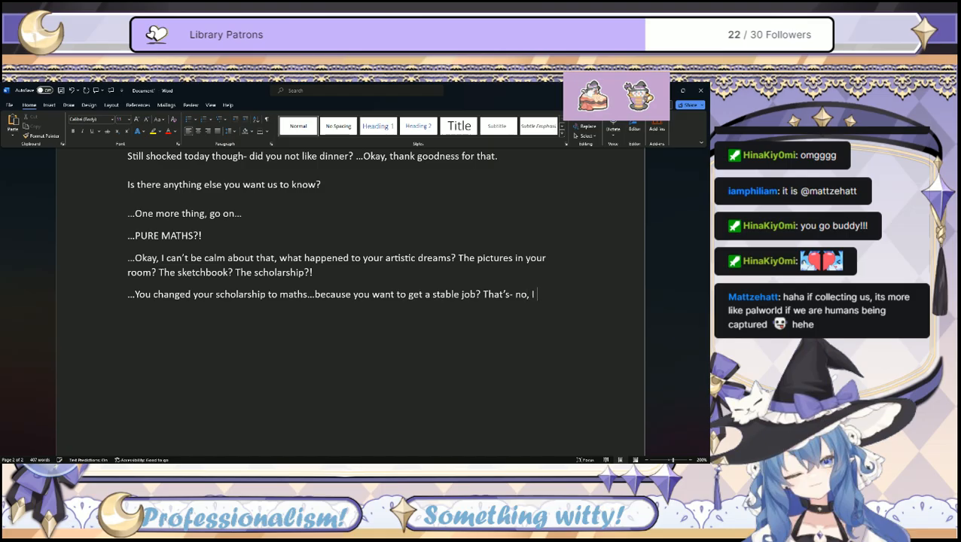
pyautogui.write(" can't fault your logic there")
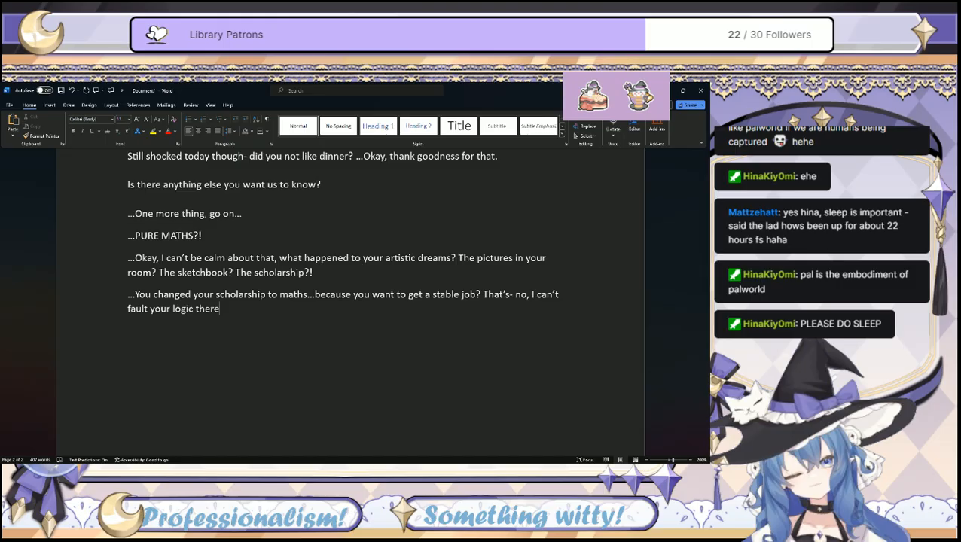
# Add ". We'd rather you be able to support yourself after all… but will you still be doing your art?" and start a new paragraph.
pyautogui.write(". We'")
pyautogui.write('d rather')
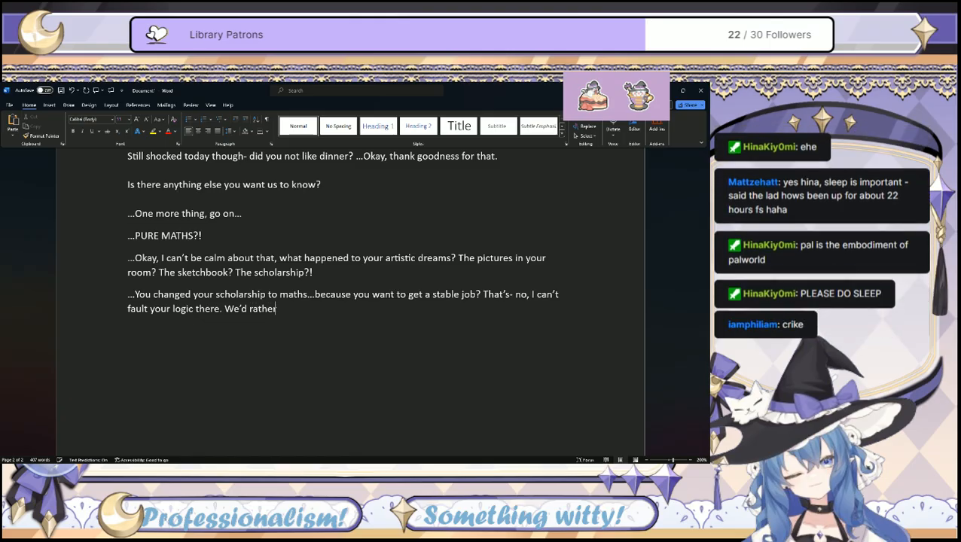
pyautogui.write(' you fend')
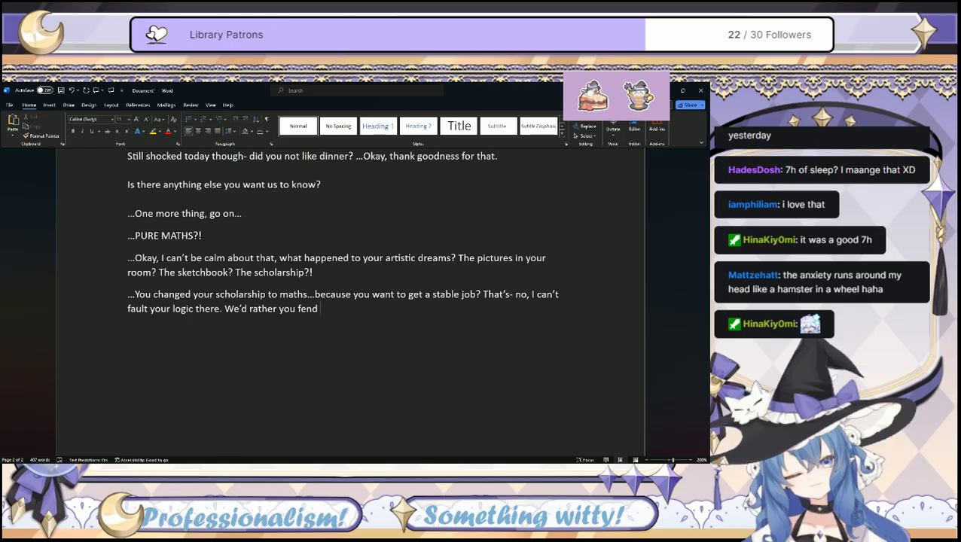
pyautogui.press('BackSpace')
pyautogui.press('BackSpace')
pyautogui.press('BackSpace')
pyautogui.press('BackSpace')
pyautogui.write('be able to')
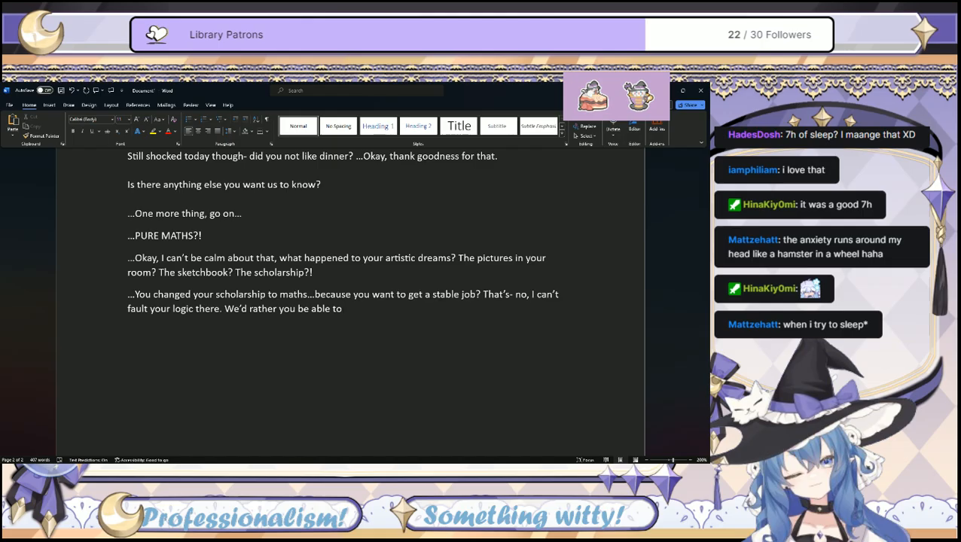
pyautogui.write('support you')
pyautogui.write('rself after all')
pyautogui.write('... but will yo')
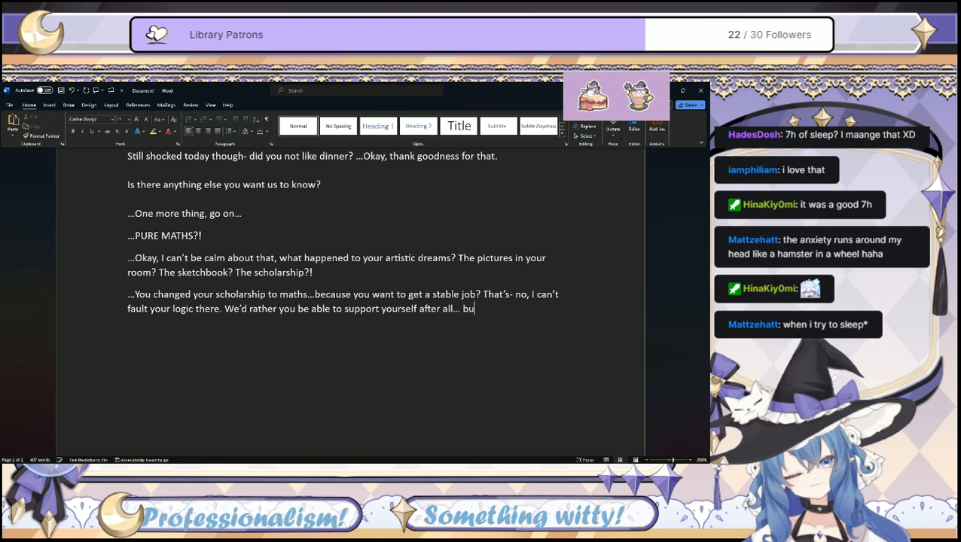
pyautogui.write('u still be doing your art?')
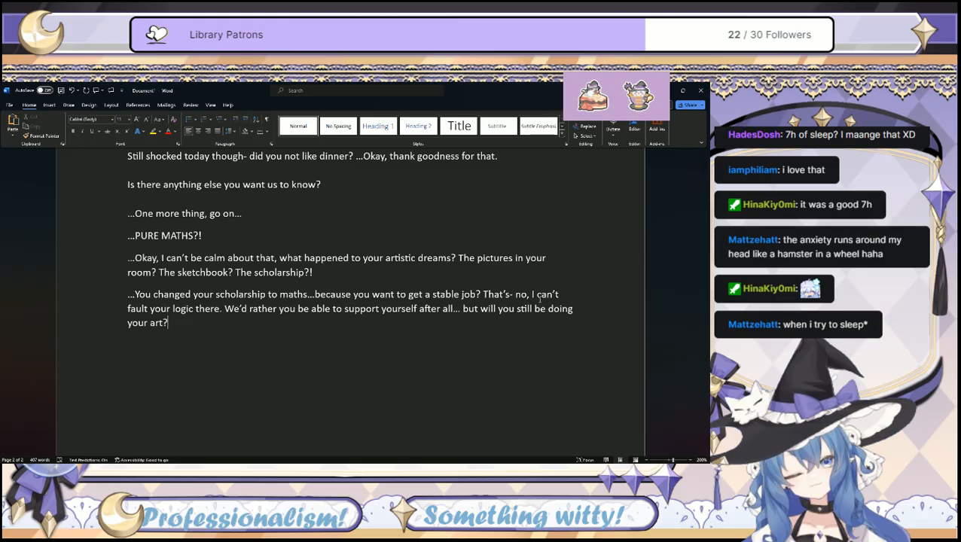
pyautogui.press('Return')
pyautogui.write('You w')
pyautogui.press('BackSpace')
pyautogui.press('BackSpace')
pyautogui.press('BackSpace')
pyautogui.press('BackSpace')
pyautogui.press('BackSpace')
# Leave an empty line and write "…Okay son. We support whatever you decide to do…" as the next paragraph.
pyautogui.write('...')
pyautogui.press('BackSpace')
pyautogui.press('Return')
pyautogui.write('...Okay son, I')
pyautogui.press('BackSpace')
pyautogui.write('We suppor')
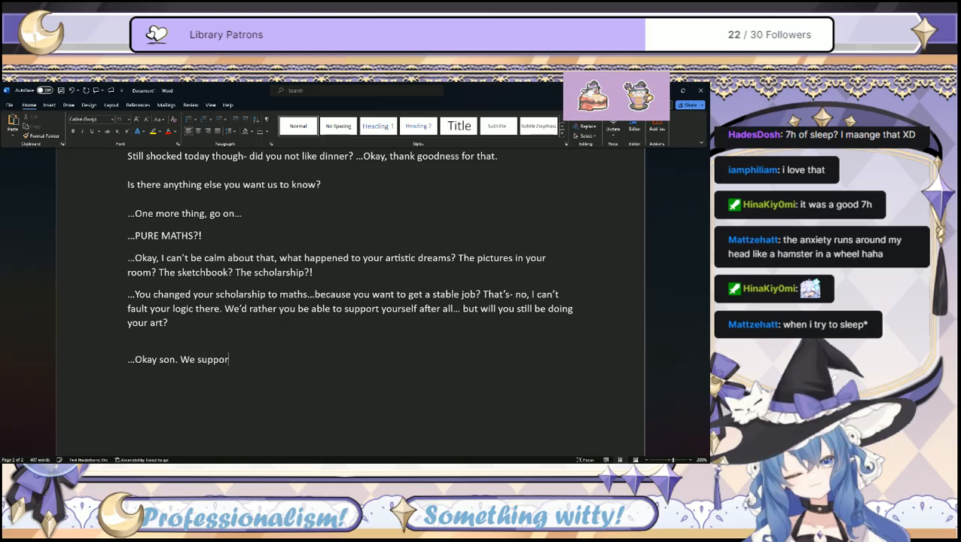
pyautogui.write('t whatever you')
pyautogui.press('BackSpace')
pyautogui.press('BackSpace')
pyautogui.press('BackSpace')
pyautogui.write('you')
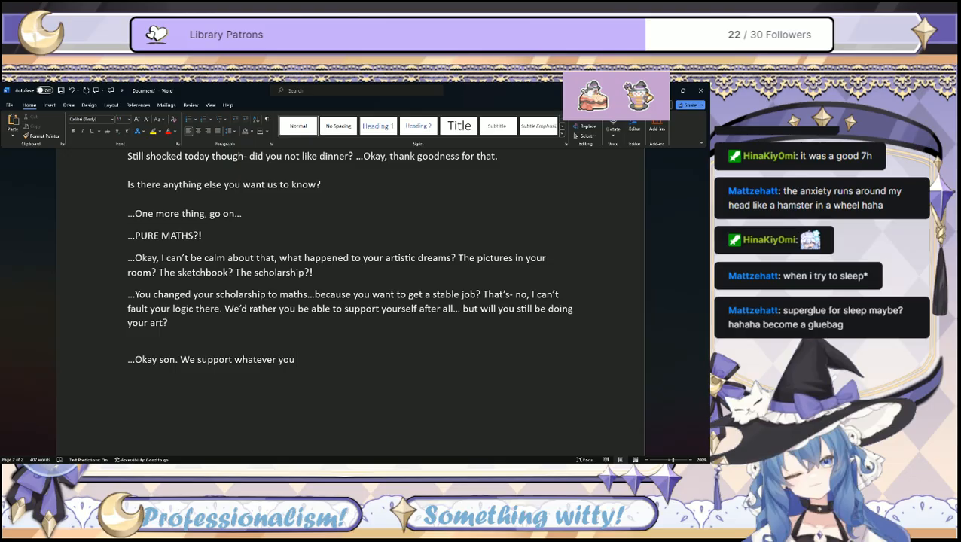
pyautogui.press('BackSpace')
pyautogui.write('decide o')
pyautogui.press('BackSpace')
pyautogui.write('to do. .. yes, y')
pyautogui.press('BackSpace')
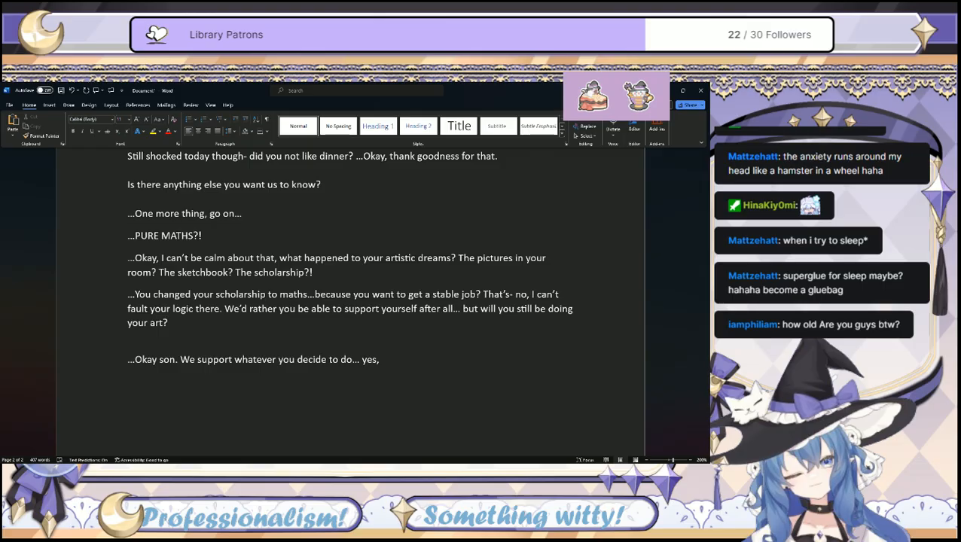
pyautogui.press('BackSpace')
pyautogui.press('BackSpace')
pyautogui.press('BackSpace')
pyautogui.press('BackSpace')
pyautogui.press('BackSpace')
# Complete the "Okay son" paragraph with "we love you too, dear. Go on, you said you had homework to do.".
pyautogui.write('we love you too')
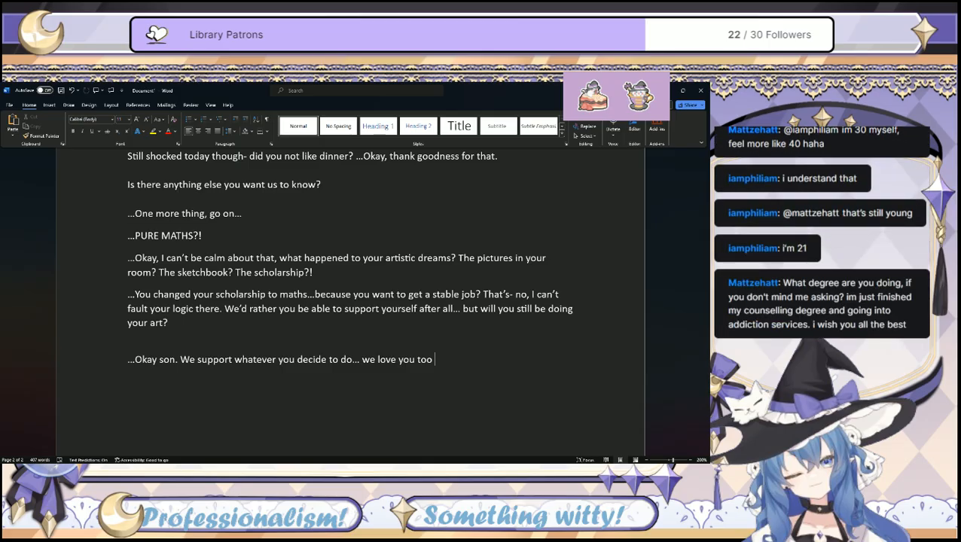
pyautogui.write(', dear. Go on, you said you had ')
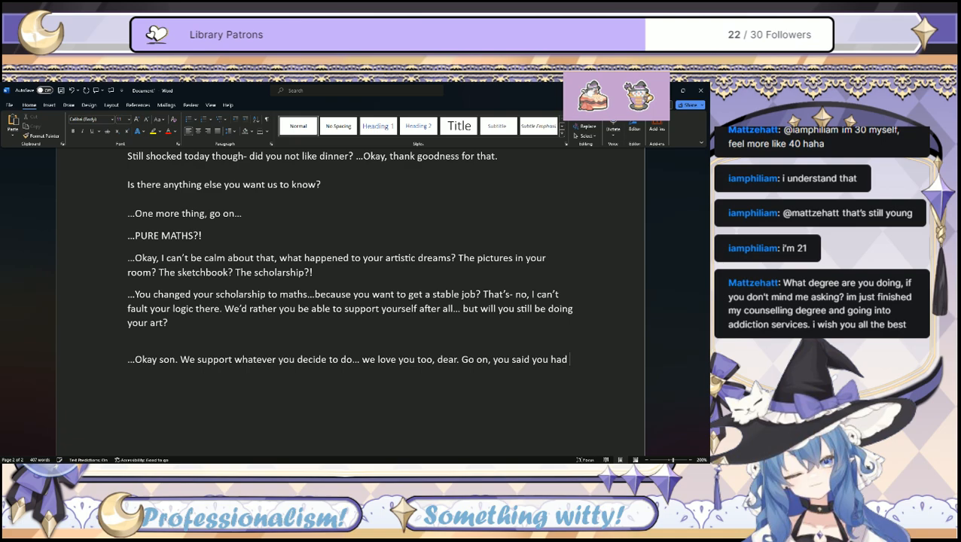
pyautogui.write('homework to do.')
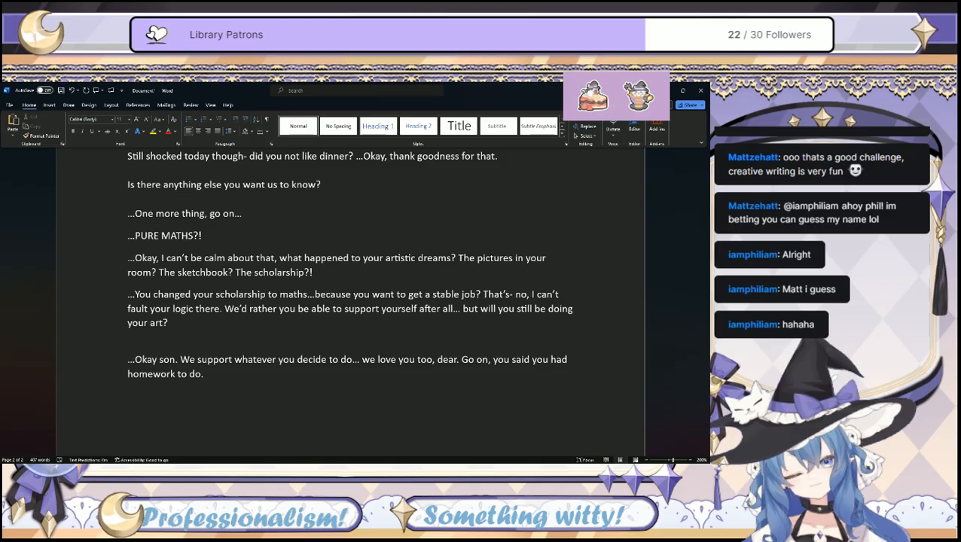
pyautogui.write("We'll just")
pyautogui.press('BackSpace')
pyautogui.press('BackSpace')
pyautogui.press('BackSpace')
pyautogui.press('BackSpace')
pyautogui.press('BackSpace')
pyautogui.press('BackSpace')
pyautogui.press('BackSpace')
pyautogui.press('BackSpace')
pyautogui.press('BackSpace')
pyautogui.press('BackSpace')
# End the homework sentence with an ellipsis and put a lone "…" below it, with an empty line on each side.
pyautogui.write('...')
pyautogui.press('Return')
pyautogui.press('Return')
pyautogui.write('...')
pyautogui.press('Return')
pyautogui.press('Return')
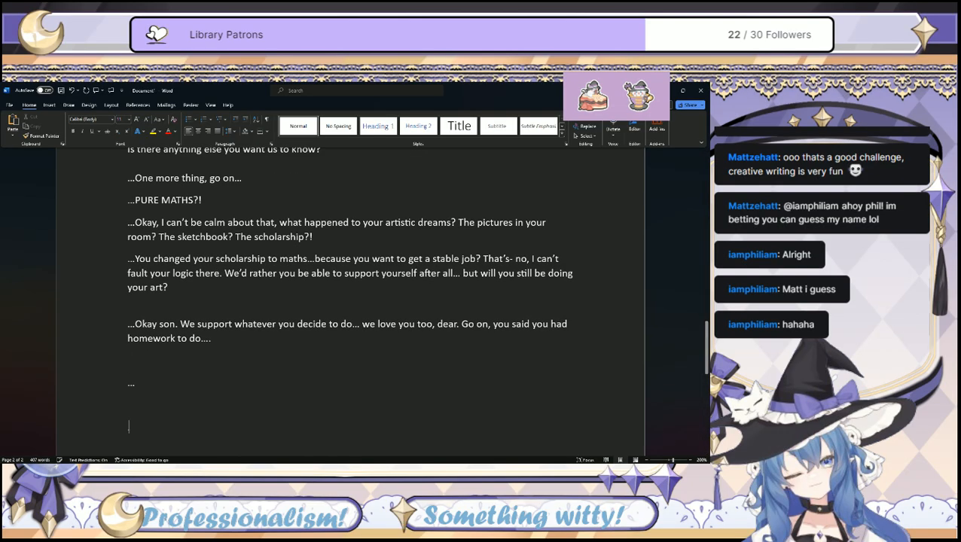
# Write "…When they say having children is a rollercoaster, I" on the new last line.
pyautogui.write('...When they sa')
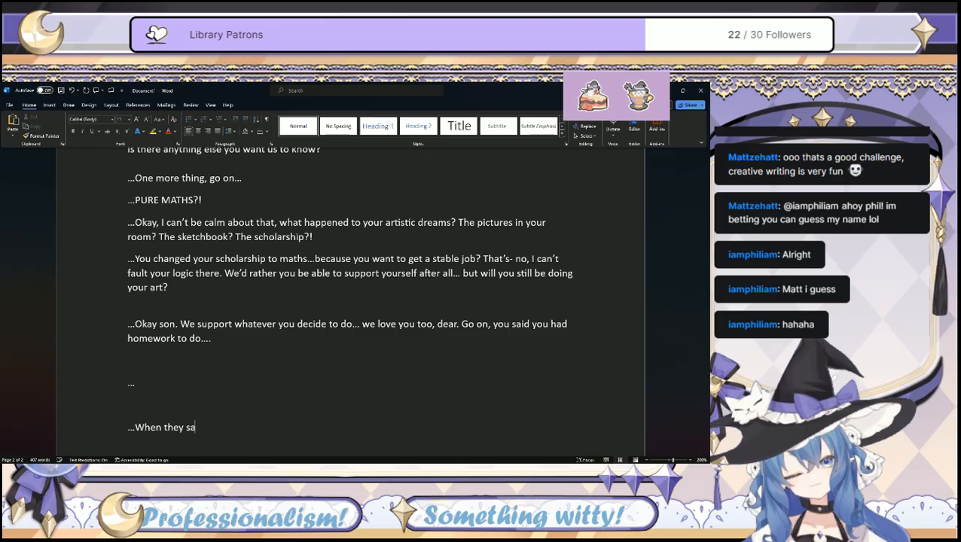
pyautogui.write('y having chi')
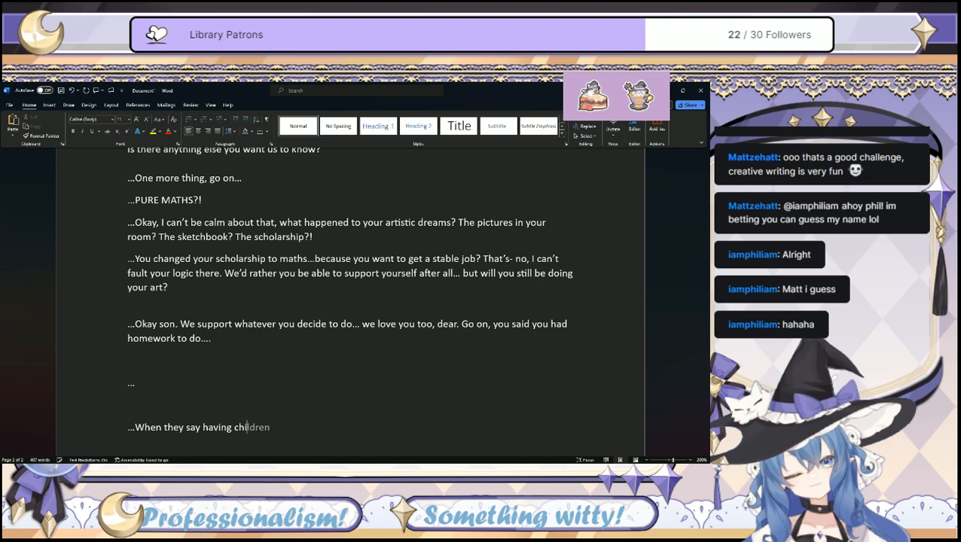
pyautogui.write('ldren is a rollercoaster, I ')
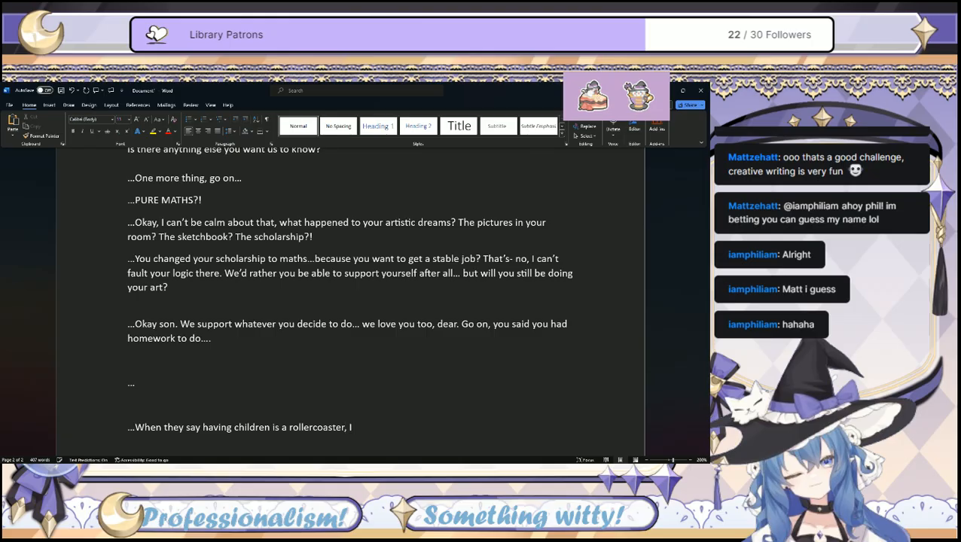
# Finish the rollercoaster sentence with "now know what you mean.".
pyautogui.write('k')
pyautogui.press('BackSpace')
pyautogui.write('know know')
pyautogui.press('BackSpace')
pyautogui.press('BackSpace')
pyautogui.press('BackSpace')
pyautogui.press('BackSpace')
pyautogui.press('BackSpace')
pyautogui.press('BackSpace')
pyautogui.press('BackSpace')
pyautogui.press('BackSpace')
pyautogui.press('BackSpace')
pyautogui.press('BackSpace')
pyautogui.press('BackSpace')
pyautogui.write('I now know what you mean')
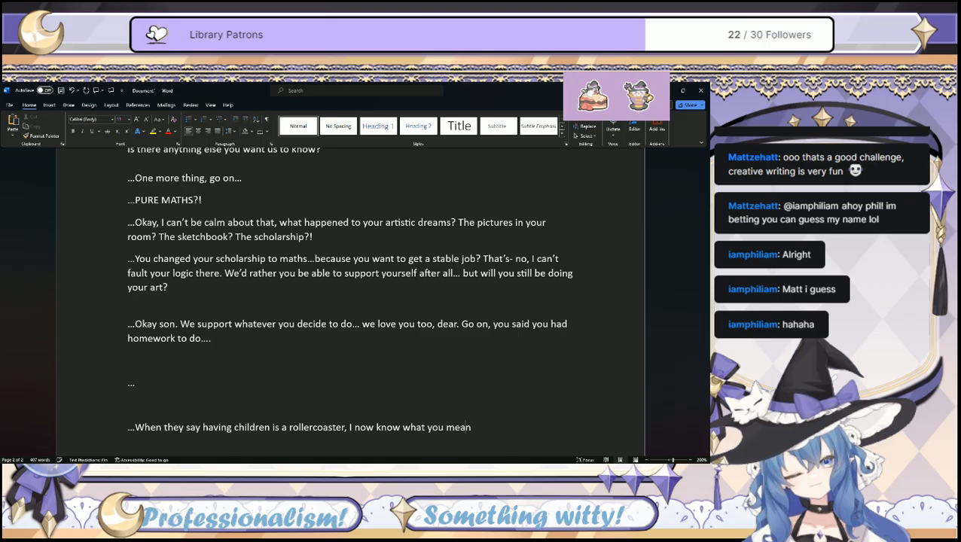
pyautogui.write('.')
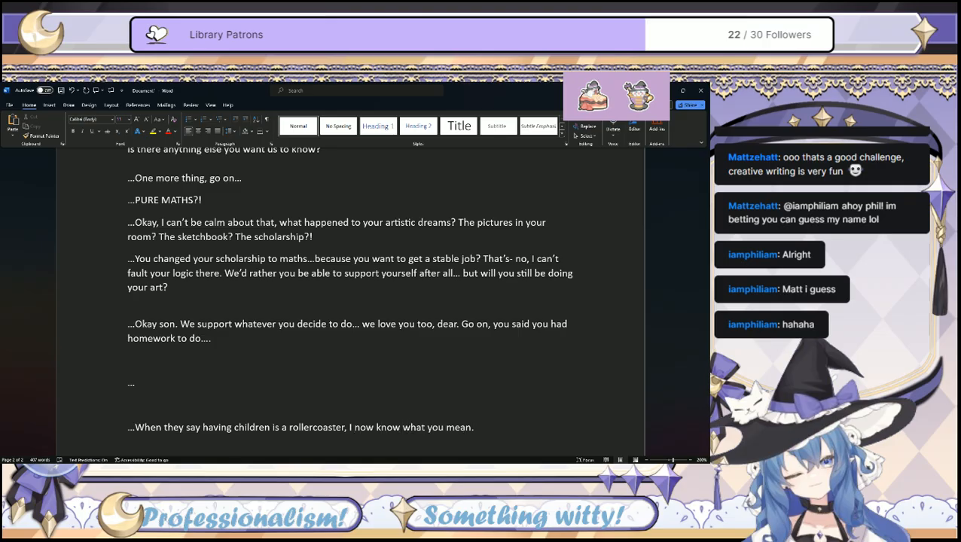
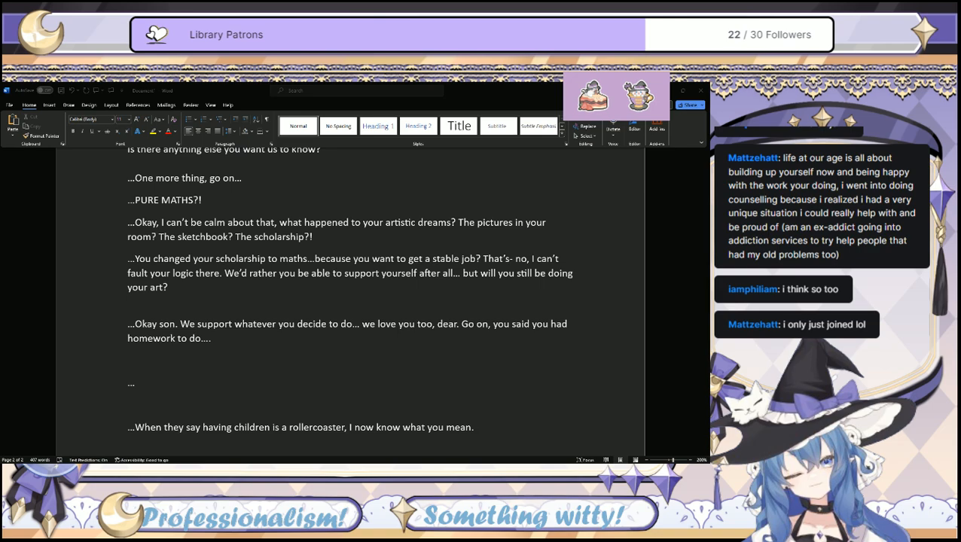
# Reword the end of the rollercoaster sentence after "what" as "they mean… yeah, I".
pyautogui.click(478, 427)
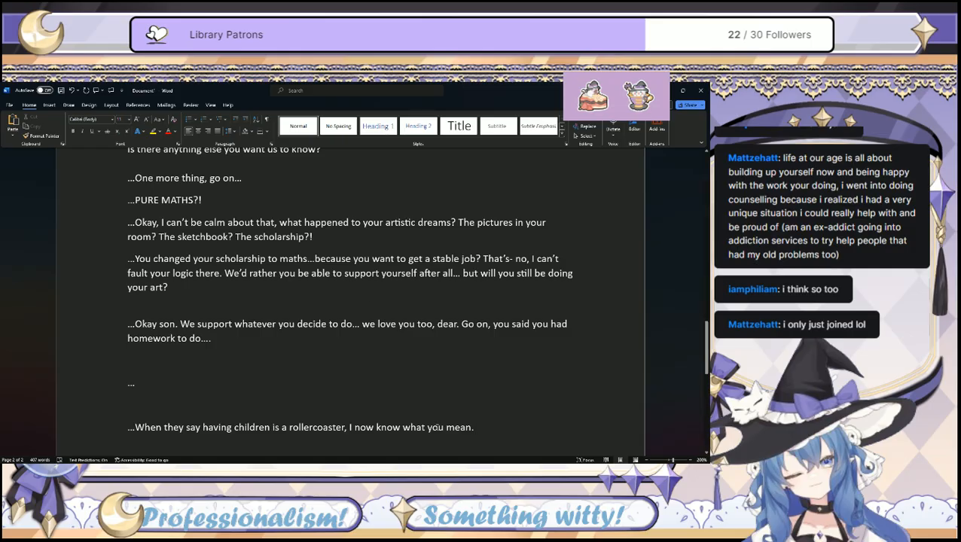
pyautogui.click(547, 433)
pyautogui.press('BackSpace')
pyautogui.press('BackSpace')
pyautogui.press('BackSpace')
pyautogui.press('BackSpace')
pyautogui.press('BackSpace')
pyautogui.press('BackSpace')
pyautogui.press('BackSpace')
pyautogui.press('BackSpace')
pyautogui.press('BackSpace')
pyautogui.write('t')
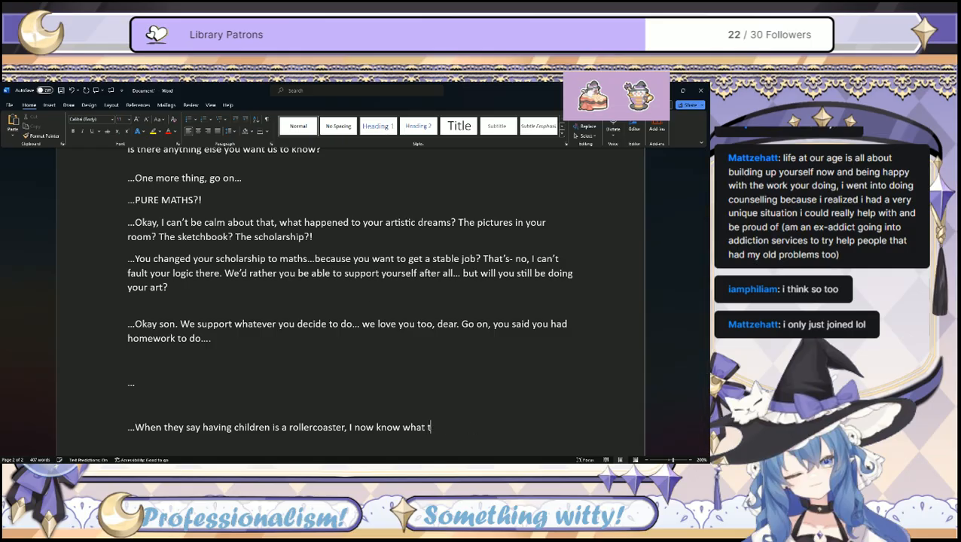
pyautogui.write('hey mean. .. yeah, I')
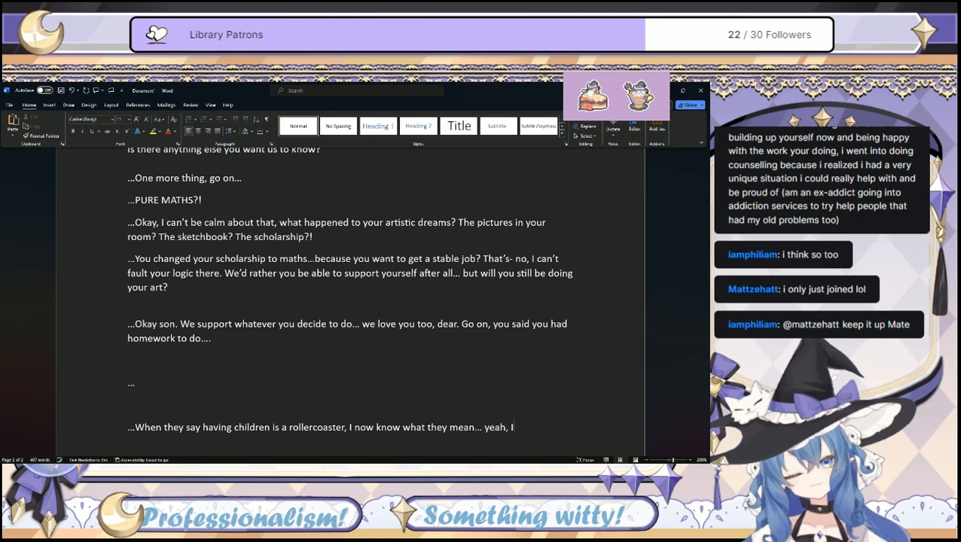
# Complete the closing line so it asks "I'd like a cup of tea please, dear.".
pyautogui.write("'d like a cook")
pyautogui.press('BackSpace')
pyautogui.press('BackSpace')
pyautogui.press('BackSpace')
pyautogui.write('up ')
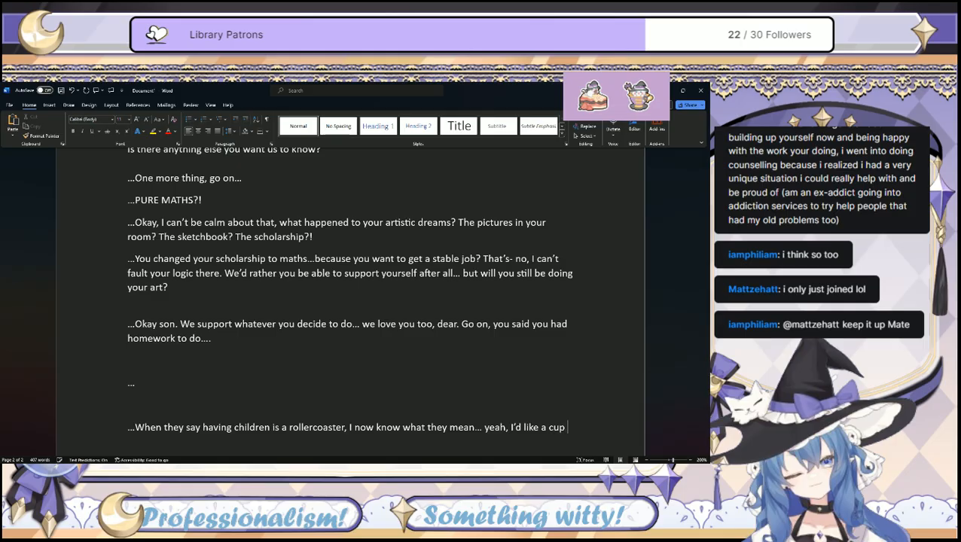
pyautogui.write('of tea please, dear.')
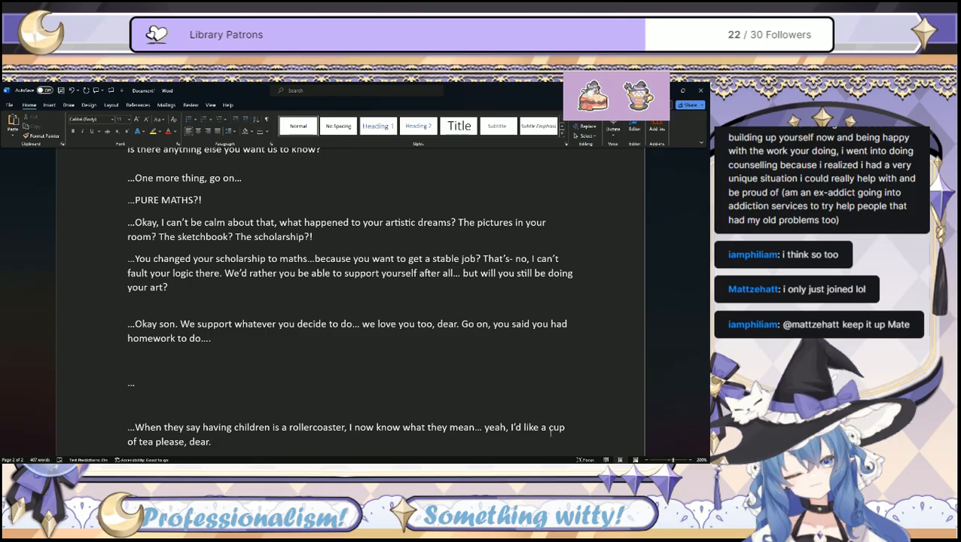
# Start a new paragraph below the tea line with "Say, honey… where did you sa".
pyautogui.press('Return')
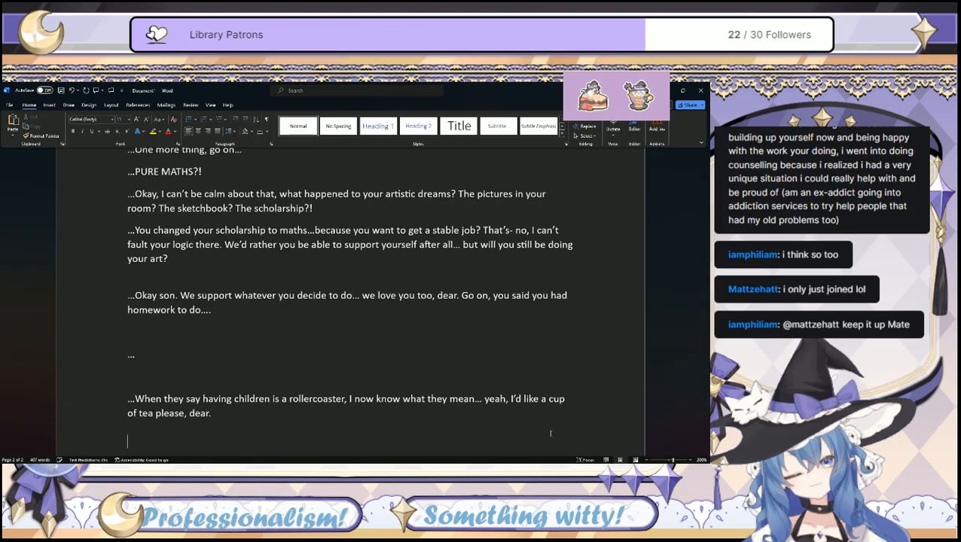
pyautogui.write('Sa')
pyautogui.write('y, honey...')
pyautogui.write(' w')
pyautogui.write('here did you s')
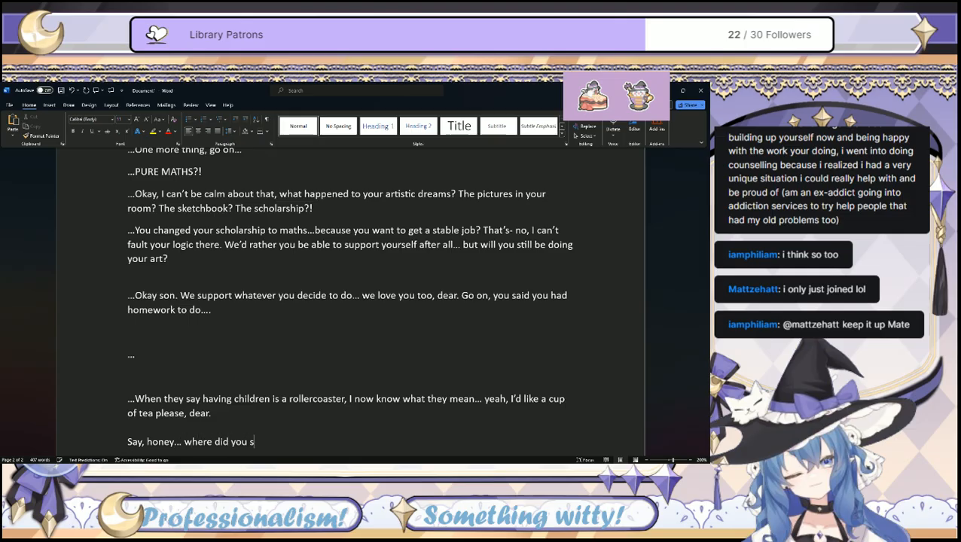
pyautogui.write('a')
# Reword the question after "Say, honey…" as "which sperm bank did you say yo".
pyautogui.press('BackSpace')
pyautogui.press('BackSpace')
pyautogui.press('BackSpace')
pyautogui.press('BackSpace')
pyautogui.press('BackSpace')
pyautogui.press('BackSpace')
pyautogui.press('BackSpace')
pyautogui.press('BackSpace')
pyautogui.press('BackSpace')
pyautogui.press('BackSpace')
pyautogui.press('BackSpace')
pyautogui.press('BackSpace')
pyautogui.press('BackSpace')
pyautogui.press('BackSpace')
pyautogui.press('BackSpace')
pyautogui.press('BackSpace')
pyautogui.write('ich sperm bank did you say yo')
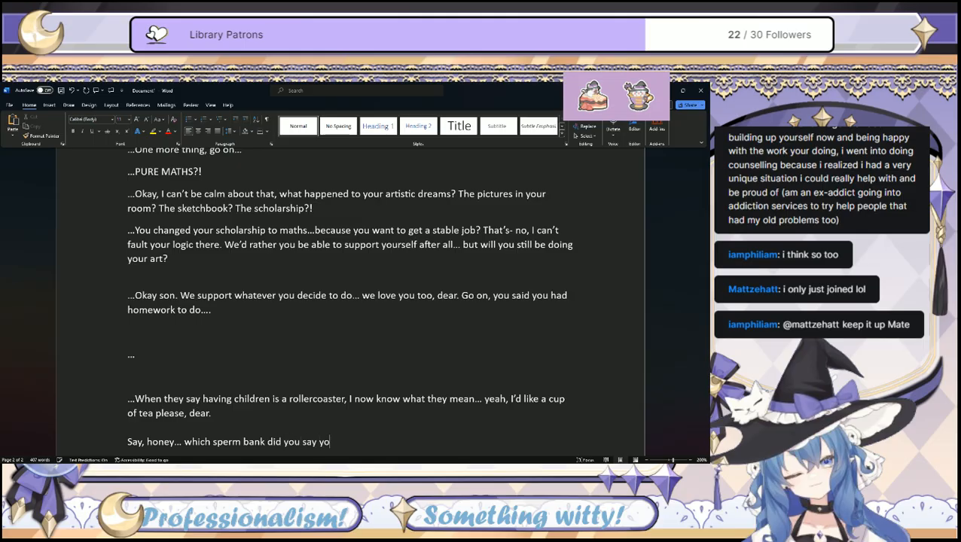
# Complete the sperm bank line with "you went to? I was overseas while you were sorting it all out.".
pyautogui.write('u went to? I was overseas wh')
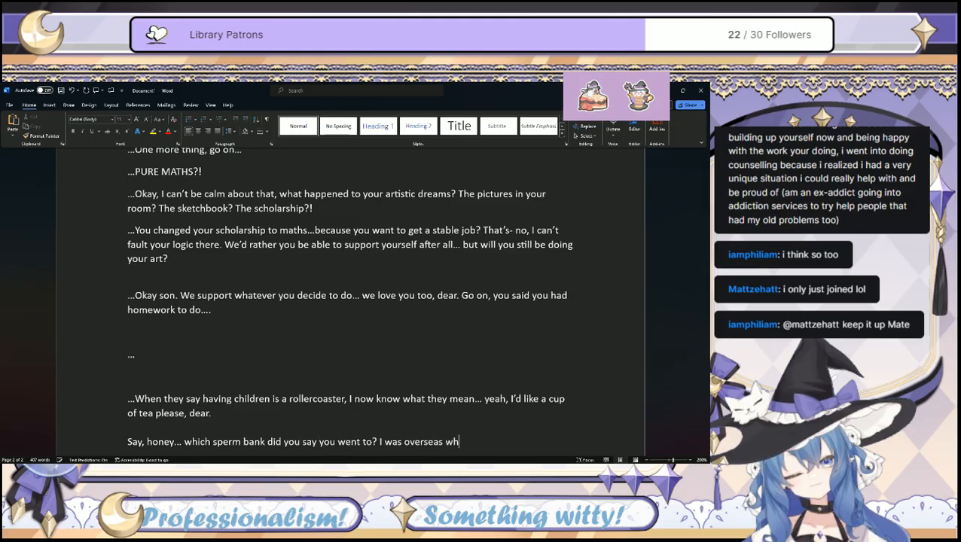
pyautogui.write('ile you were sorting it all ot')
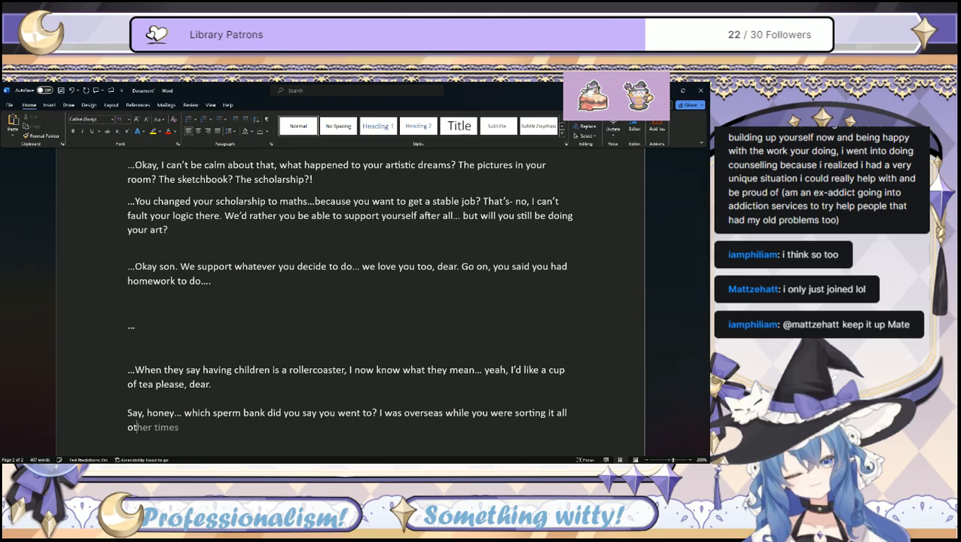
pyautogui.write('.')
pyautogui.press('BackSpace')
pyautogui.write('ut.')
# Write "…What do you mean 'The Bank of England?' The" in a new paragraph.
pyautogui.press('Return')
pyautogui.press('Return')
pyautogui.write('...W')
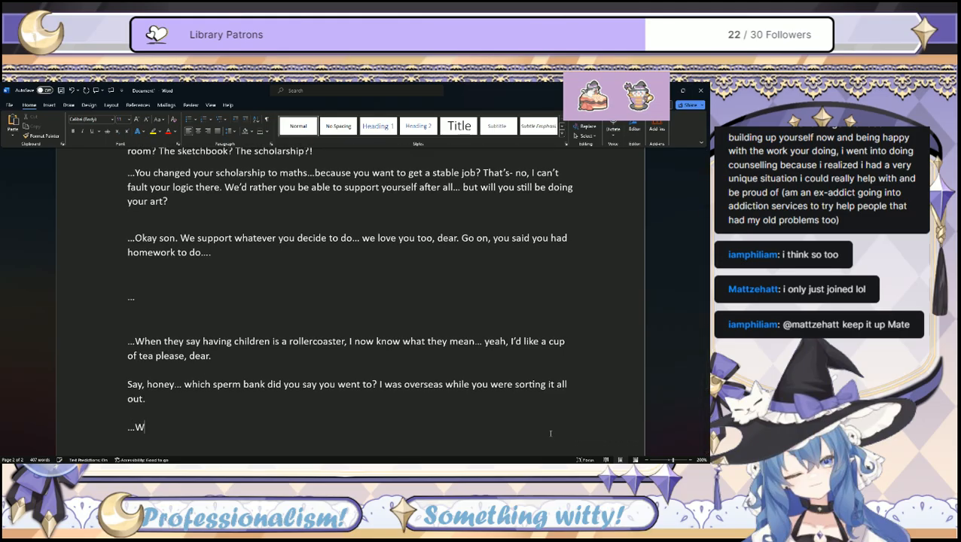
pyautogui.write('hat do you mean')
pyautogui.write(" 'The Bank ")
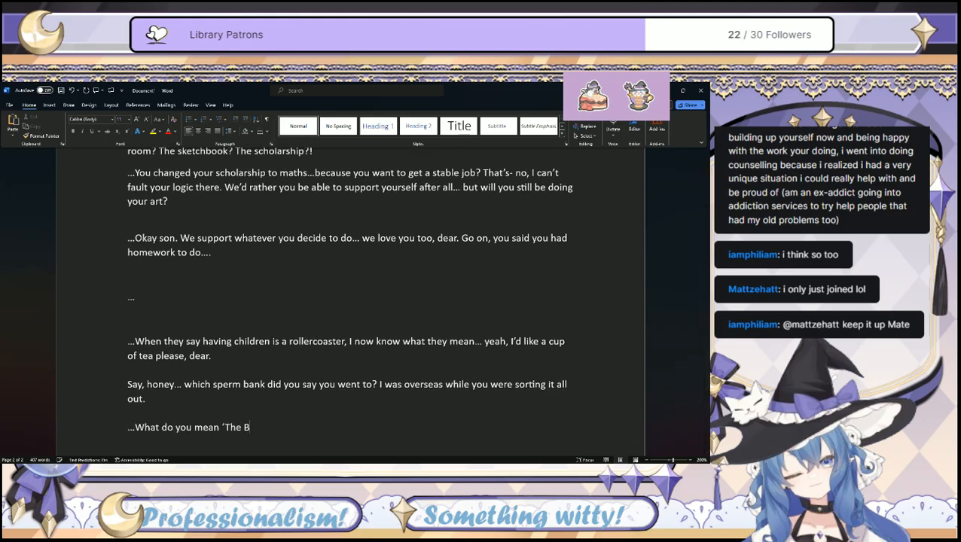
pyautogui.write('of England')
pyautogui.write("?' The ")
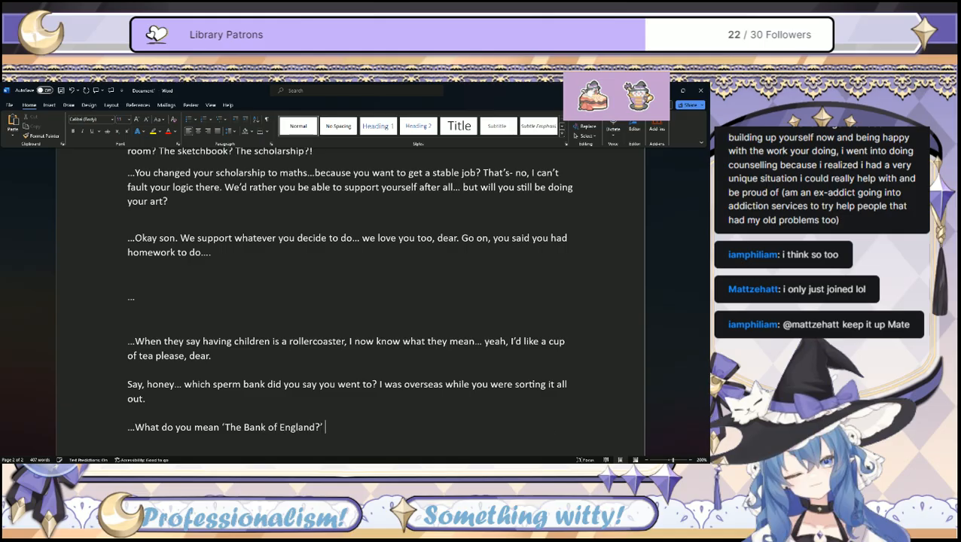
pyautogui.write('y do')
pyautogui.press('BackSpace')
pyautogui.press('BackSpace')
pyautogui.press('BackSpace')
pyautogui.write("'re not a")
pyautogui.press('BackSpace')
pyautogui.press('BackSpace')
pyautogui.press('BackSpace')
pyautogui.press('BackSpace')
pyautogui.press('BackSpace')
pyautogui.press('BackSpace')
pyautogui.press('BackSpace')
pyautogui.press('BackSpace')
pyautogui.press('BackSpace')
pyautogui.press('BackSpace')
# Continue the Bank of England line with "That's not what kind of bank they are…".
pyautogui.press('BackSpace')
pyautogui.write("at's not q")
pyautogui.write('hat')
pyautogui.press('BackSpace')
pyautogui.press('BackSpace')
pyautogui.press('BackSpace')
pyautogui.press('BackSpace')
pyautogui.write('what kind of bank ')
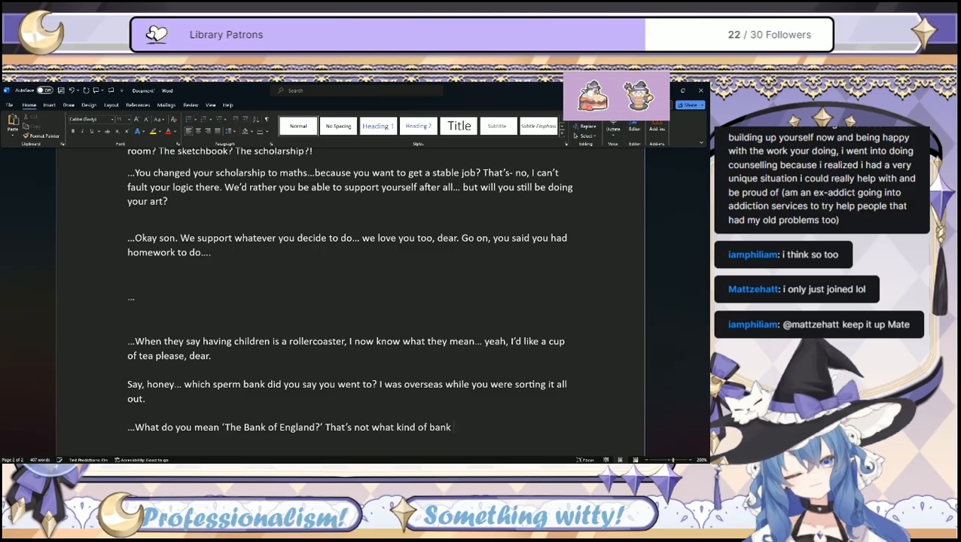
pyautogui.write('they are...')
# Write "…Oh…. Ohhh…. Okay, that makes more sens" in a new paragraph.
pyautogui.press('Return')
pyautogui.write('...')
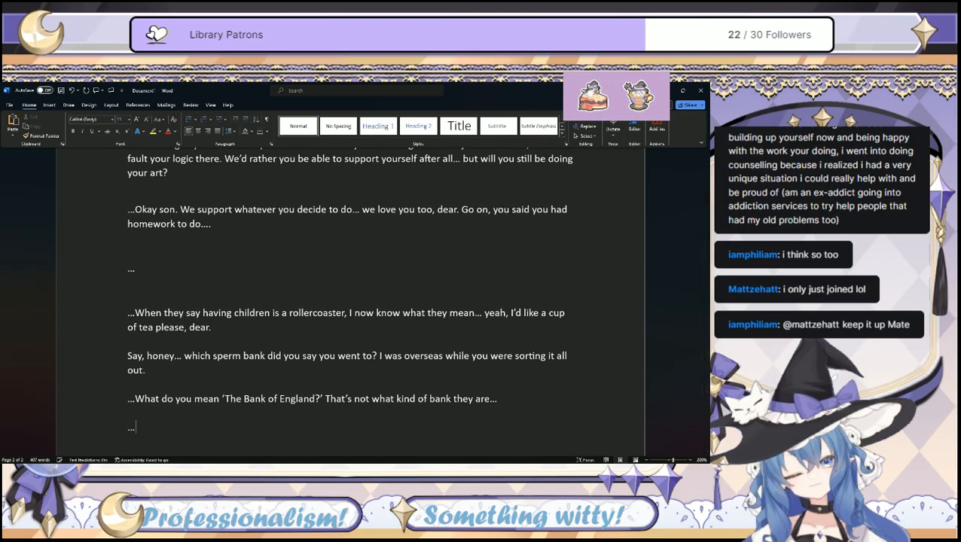
pyautogui.write('Oh')
pyautogui.write('.... Ohhh....')
pyautogui.write(' Okay, t')
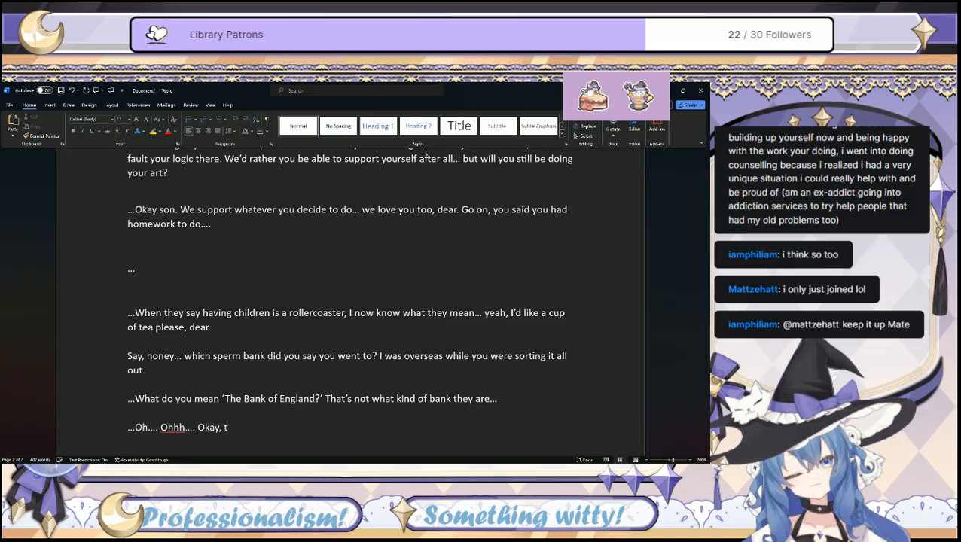
pyautogui.write('hat makes more sens')
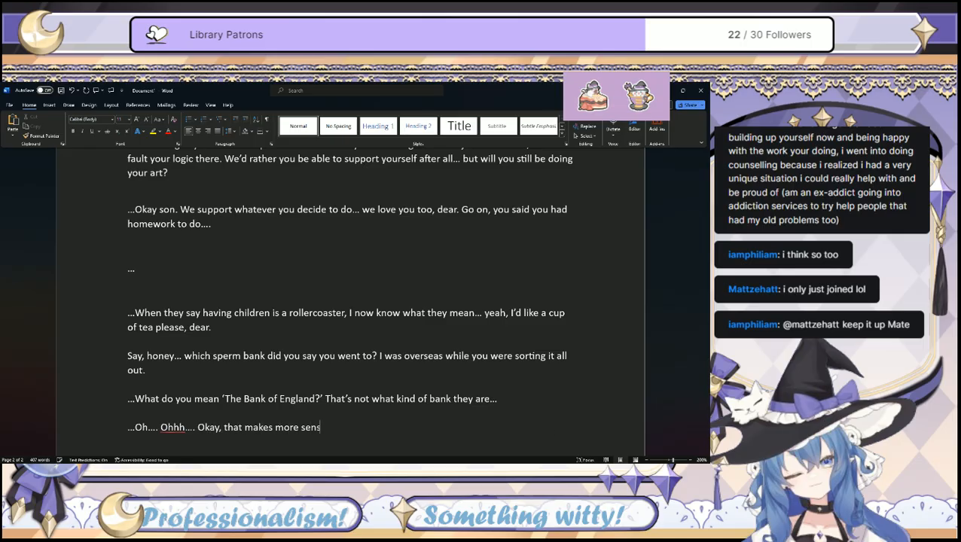
# Extend the realisation line so it reads "that makes more sense why I came home to".
pyautogui.write('e why you')
pyautogui.press('BackSpace')
pyautogui.press('BackSpace')
pyautogui.press('BackSpace')
pyautogui.write('I comme')
pyautogui.press('BackSpace')
pyautogui.press('BackSpace')
pyautogui.press('BackSpace')
pyautogui.press('BackSpace')
pyautogui.write('ame home to ')
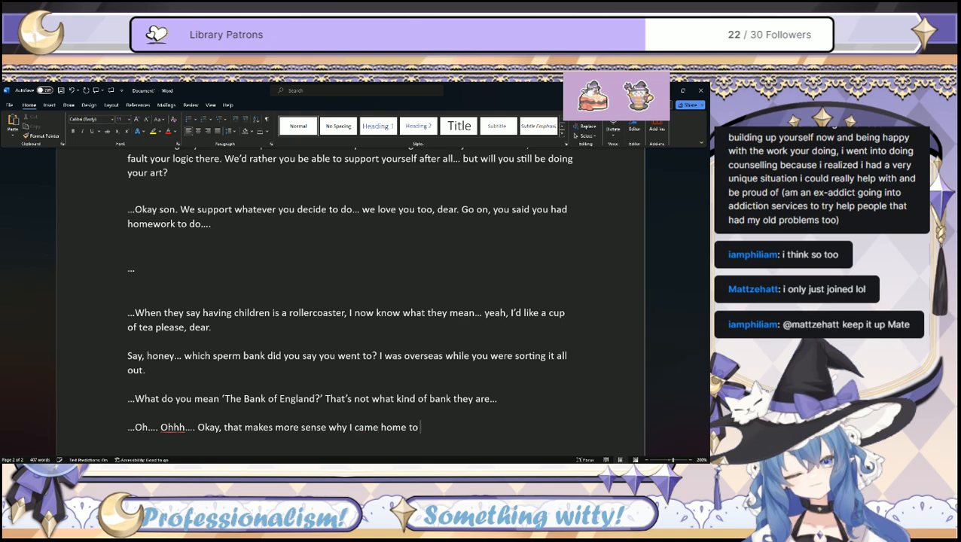
# Finish the line with "find you with a positive test, the proper paperwork and a bag of money.".
pyautogui.write('find you with a bag')
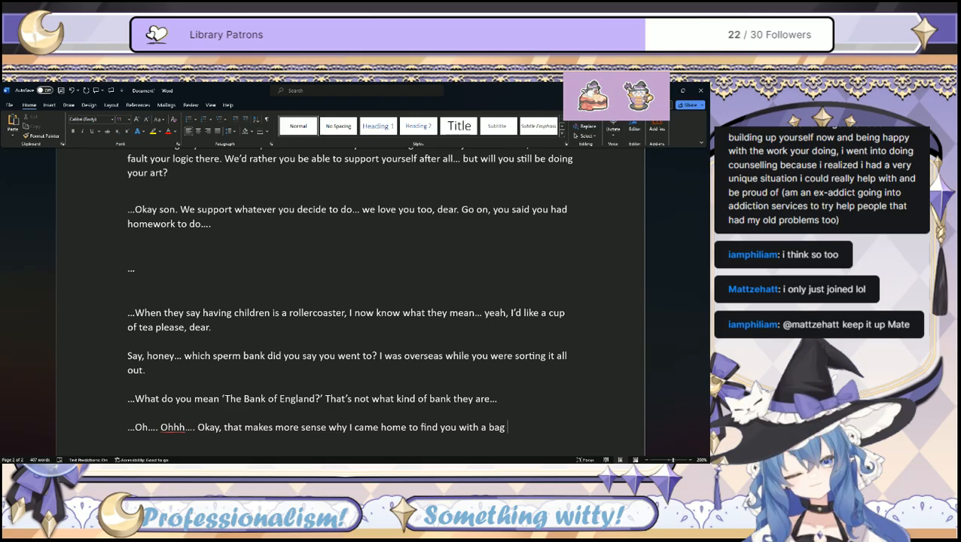
pyautogui.press('BackSpace')
pyautogui.press('BackSpace')
pyautogui.press('BackSpace')
pyautogui.press('BackSpace')
pyautogui.write('positive test, the proper paperwork')
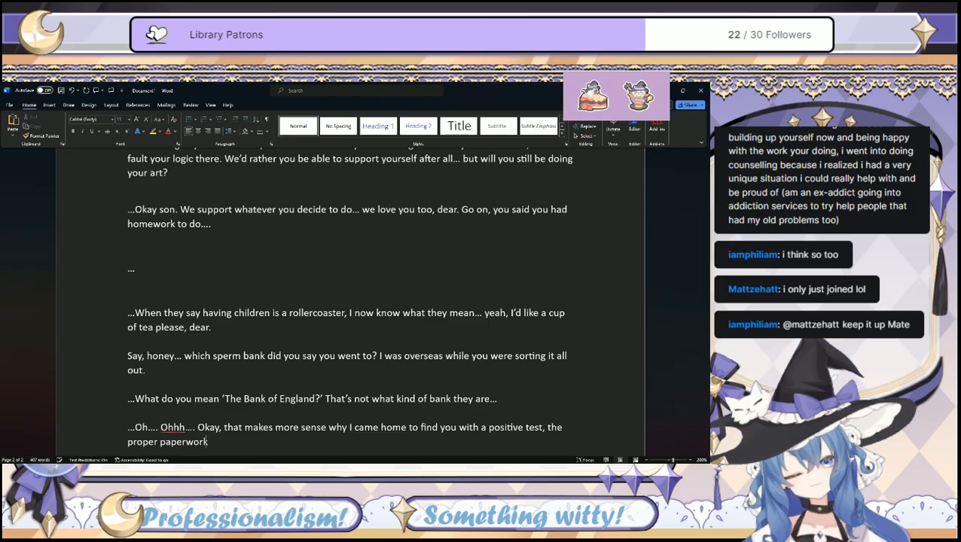
pyautogui.write(' and a bag of money.')
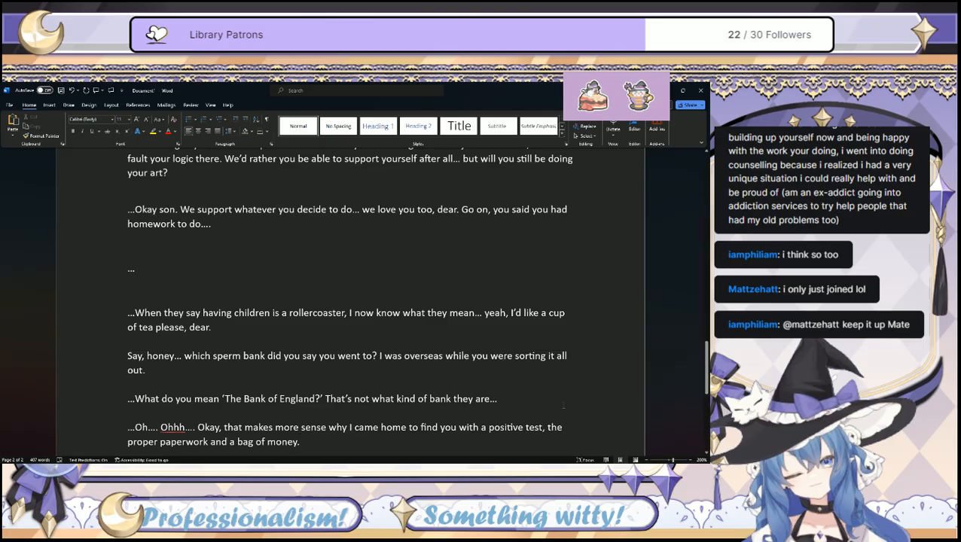
# Check the word count of the dialogue alone, from "Thanks for the food" through the final "bag of money" line.
pyautogui.scroll(10, 351, 338)
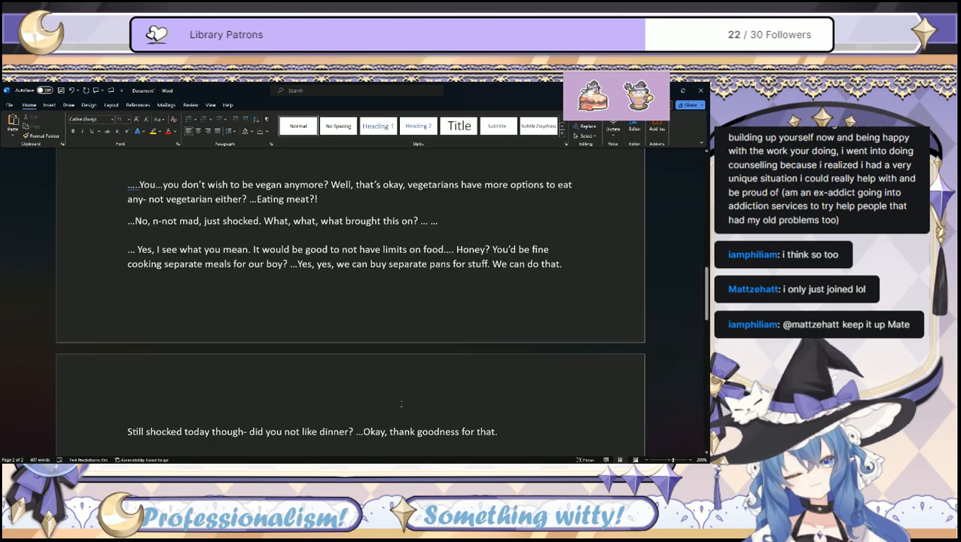
pyautogui.scroll(12, 400, 403)
pyautogui.scroll(-10, 401, 404)
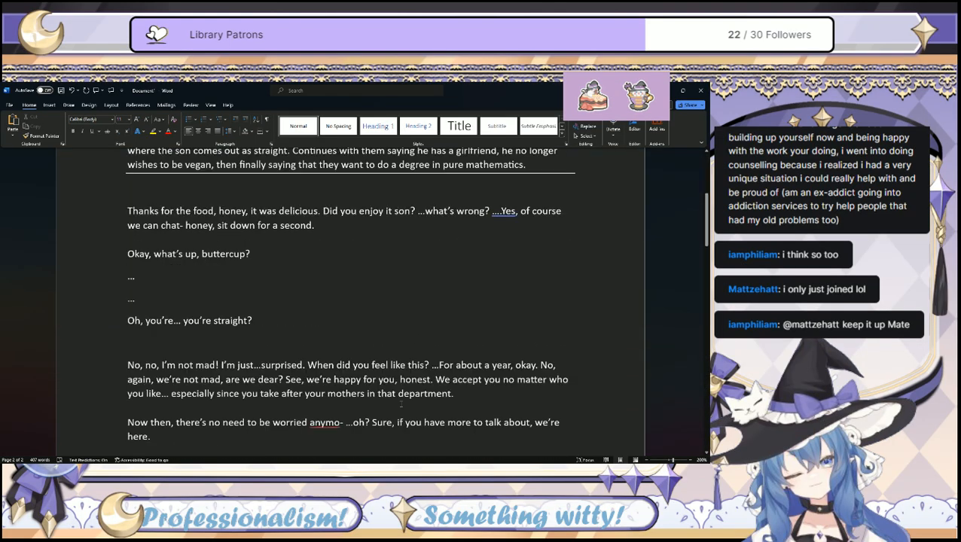
pyautogui.scroll(-12, 401, 404)
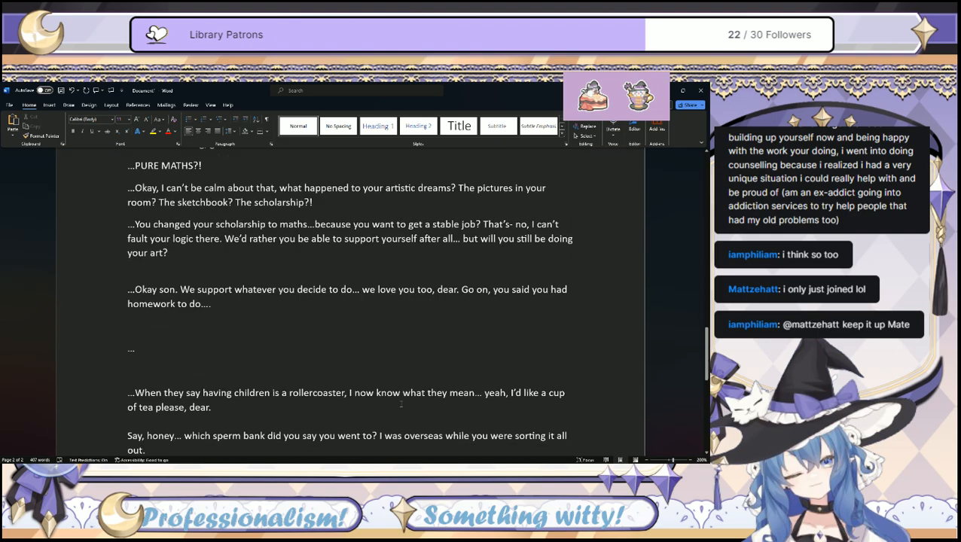
pyautogui.scroll(-5, 400, 405)
pyautogui.scroll(2, 402, 404)
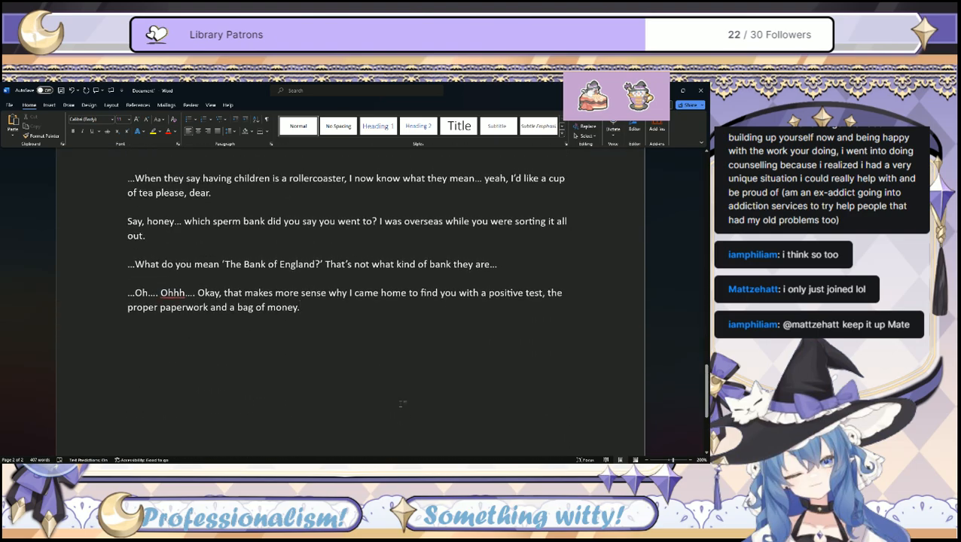
pyautogui.moveTo(332, 317); pyautogui.dragTo(225, 140)
pyautogui.moveTo(123, 84); pyautogui.dragTo(119, 278)
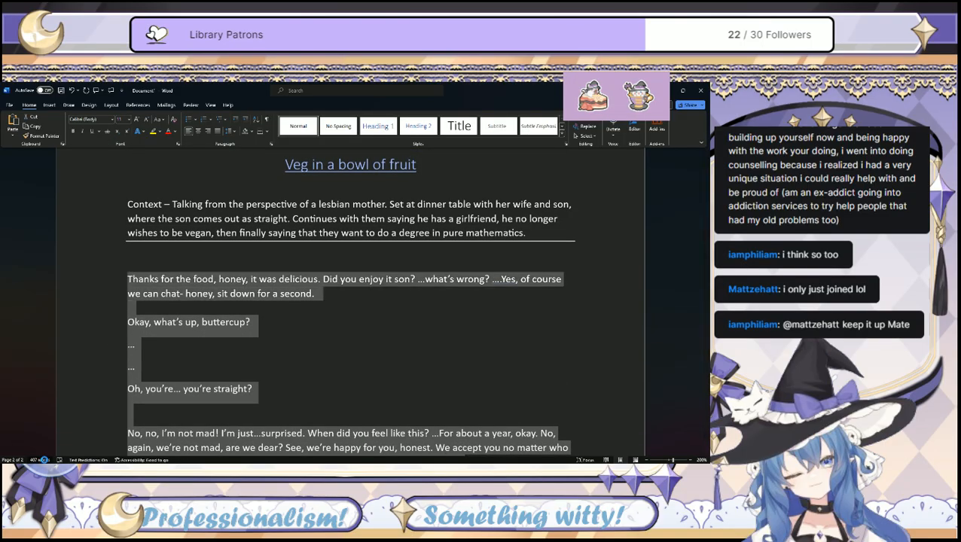
pyautogui.click(44, 460)
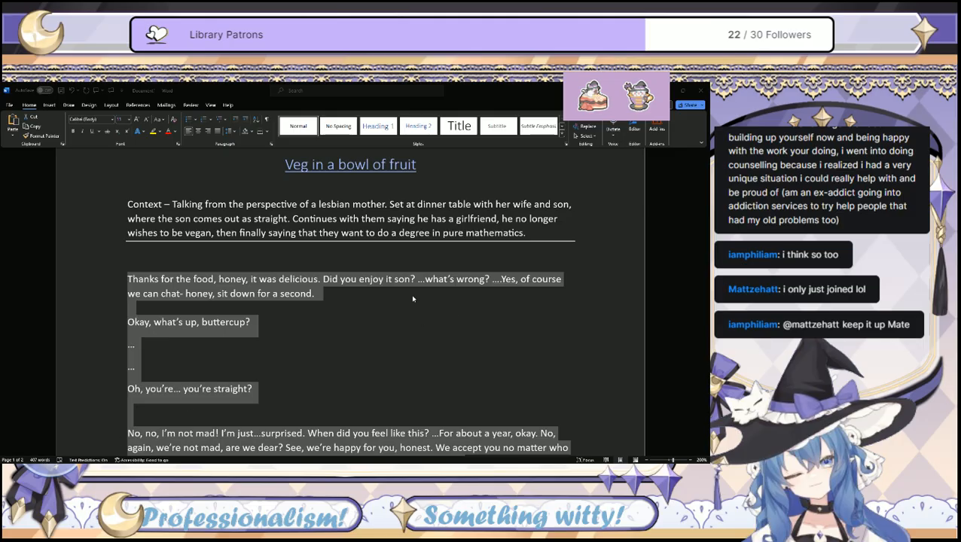
pyautogui.click(387, 305)
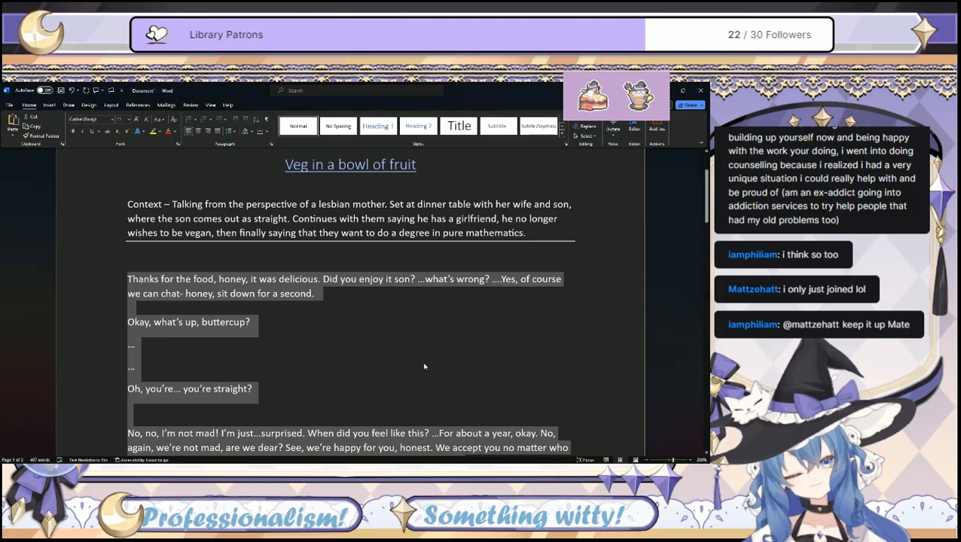
# Review the dialogue from its opening line down to the ending, and clear the text selection.
pyautogui.scroll(-2, 425, 366)
pyautogui.scroll(-1, 424, 366)
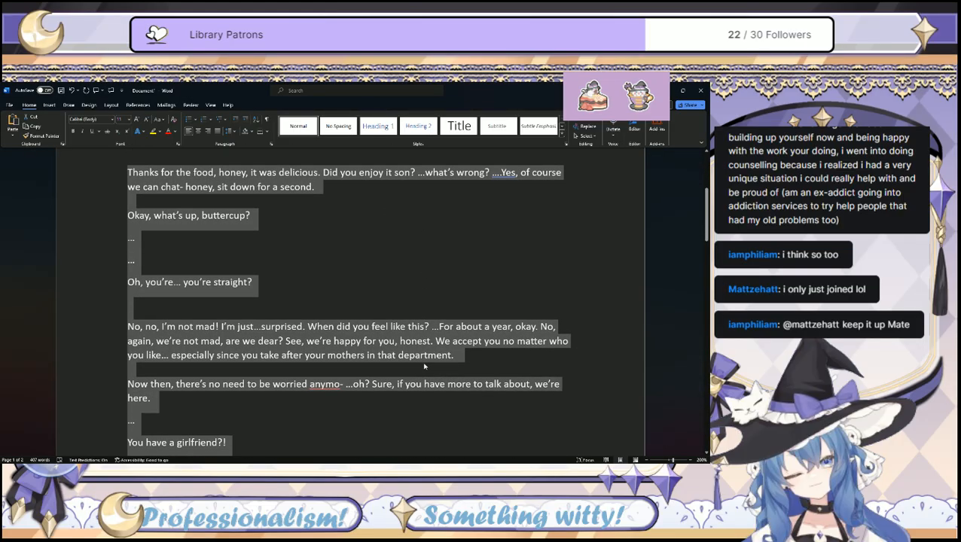
pyautogui.scroll(-9, 423, 365)
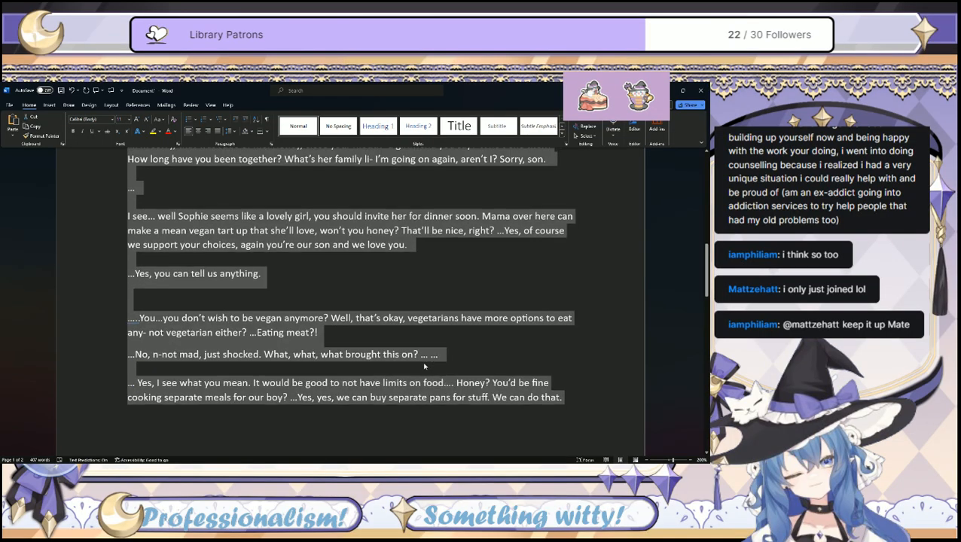
pyautogui.scroll(-3, 424, 366)
pyautogui.scroll(5, 423, 366)
pyautogui.scroll(-9, 423, 366)
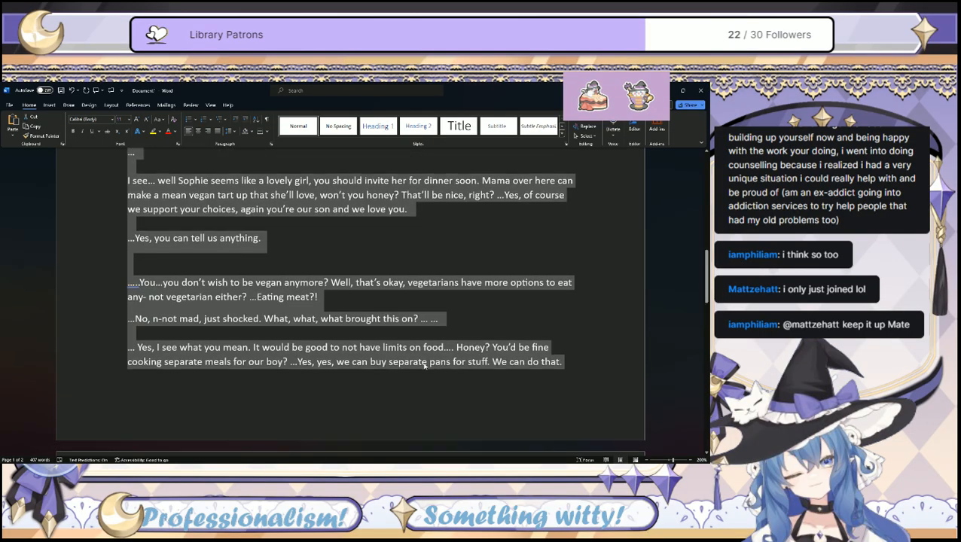
pyautogui.scroll(-15, 423, 366)
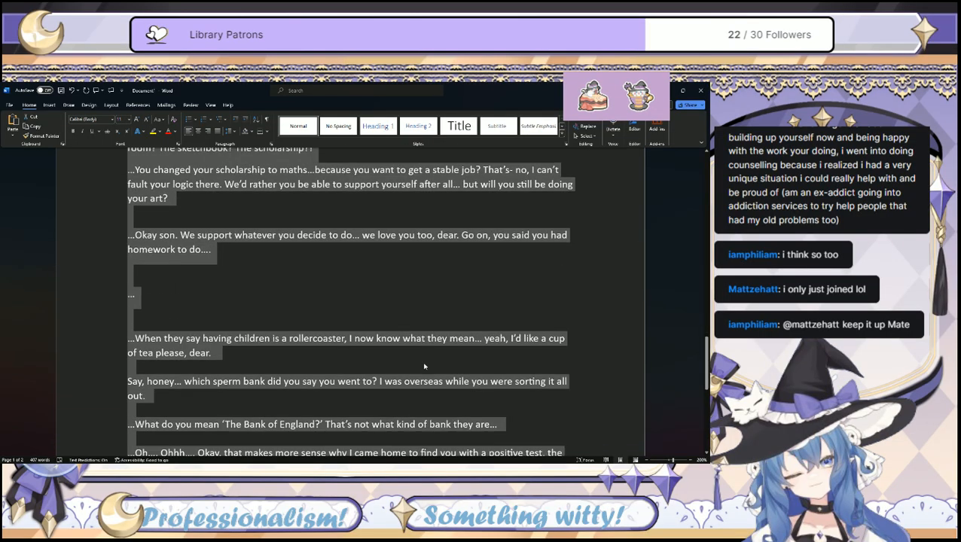
pyautogui.click(426, 363)
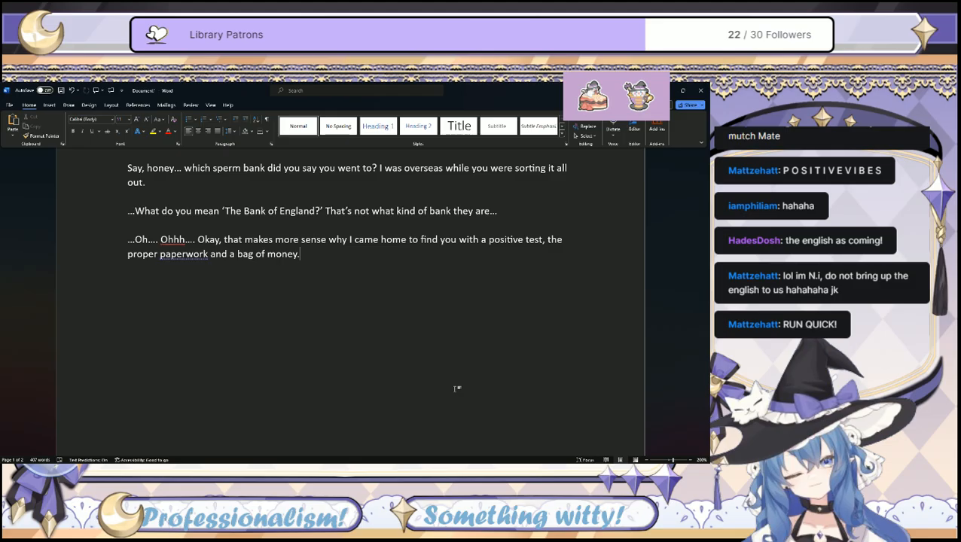
# Remove the second "…" line above "Oh, you're… you're straight?", keeping that question on its own line.
pyautogui.scroll(2, 437, 259)
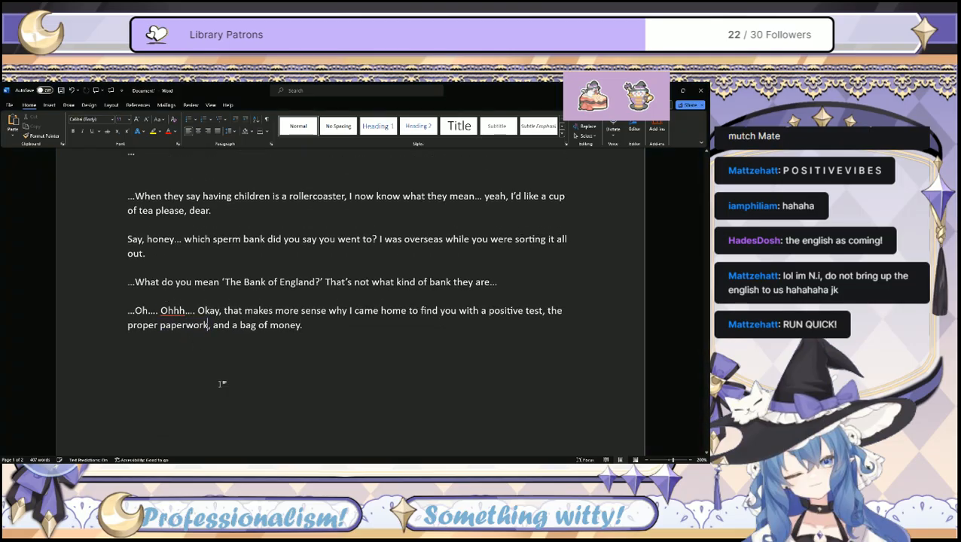
pyautogui.scroll(10, 437, 348)
pyautogui.scroll(10, 432, 339)
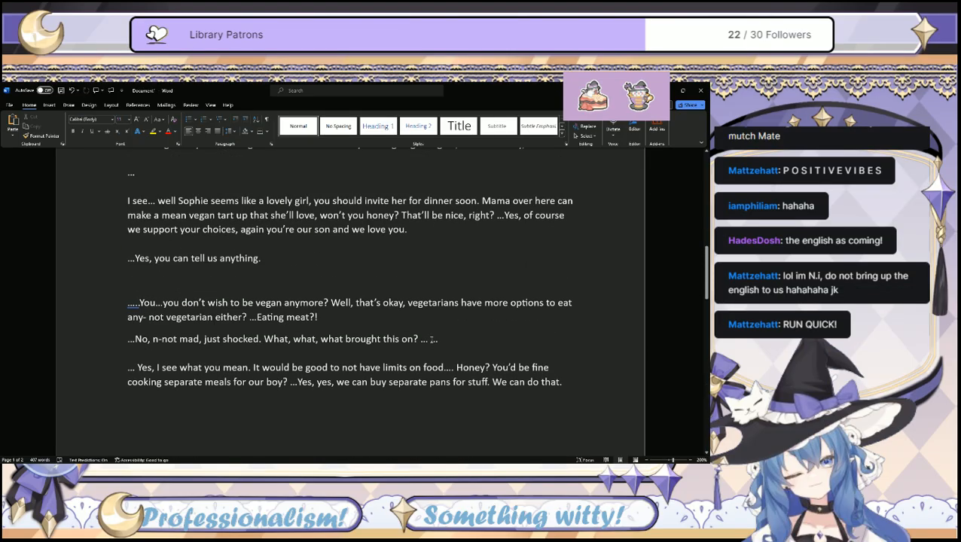
pyautogui.scroll(5, 432, 340)
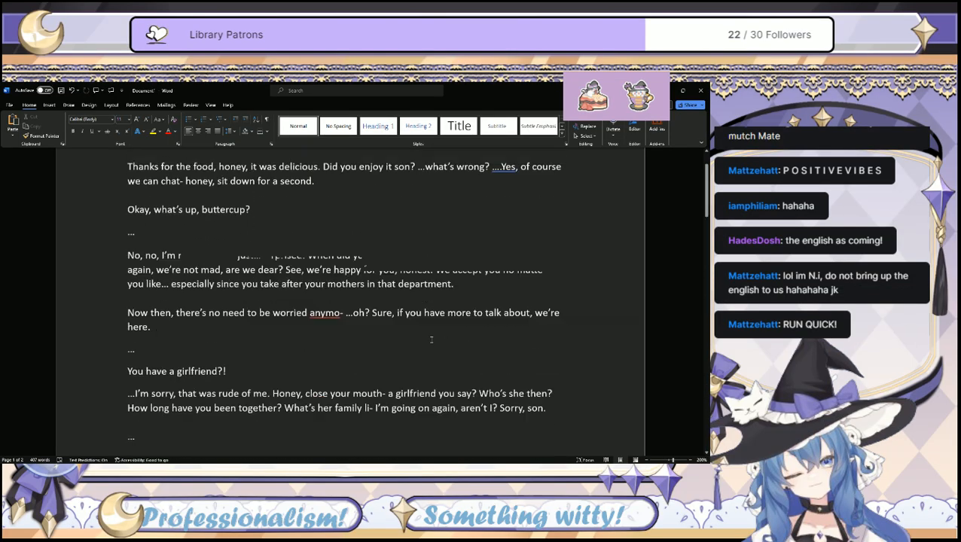
pyautogui.scroll(-2, 165, 336)
pyautogui.tripleClick(165, 337)
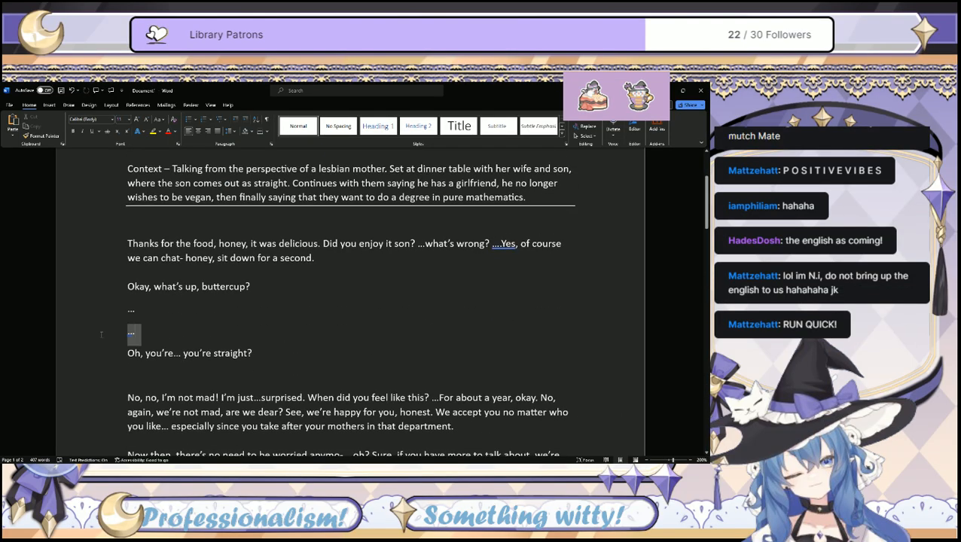
pyautogui.press('BackSpace')
pyautogui.press('BackSpace')
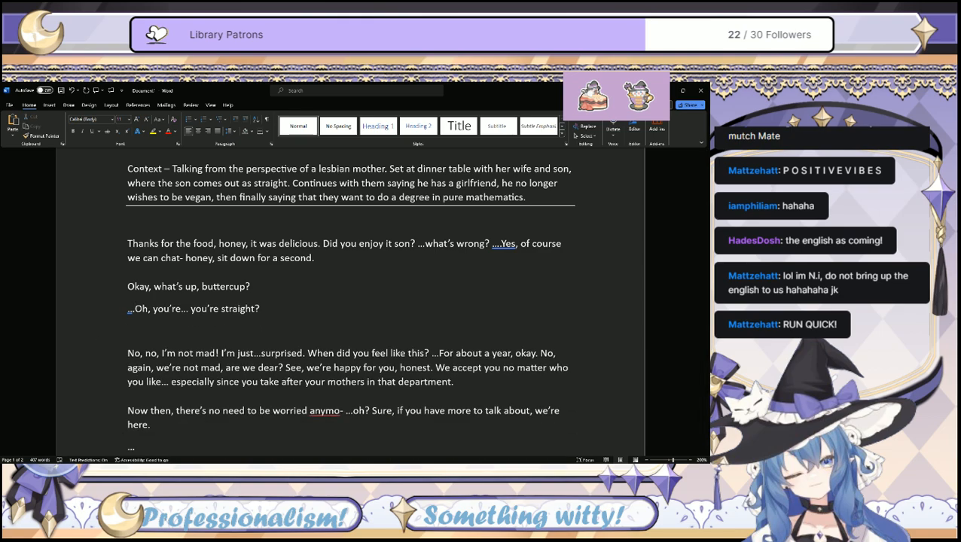
pyautogui.press('Return')
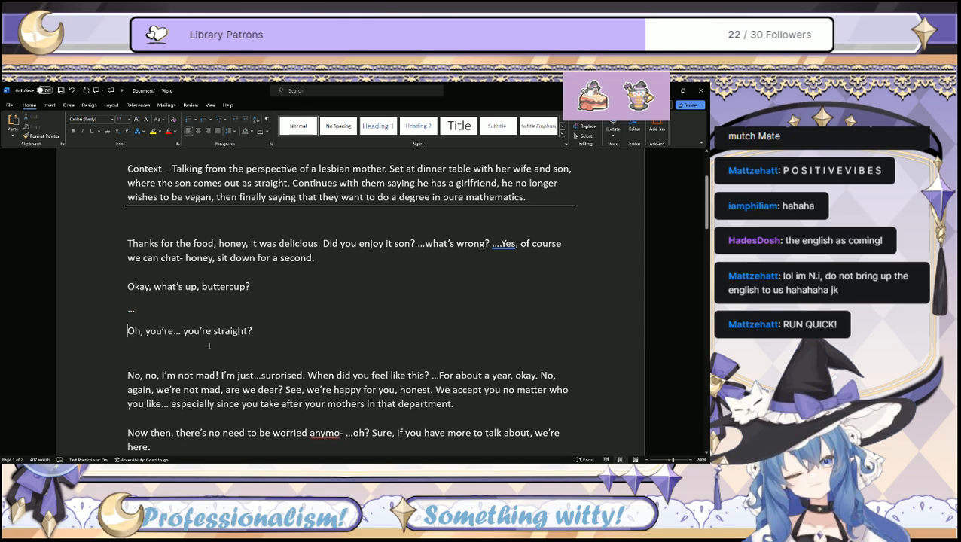
# Add "As in you're coming out as straight?" after the question "Oh, you're… you're straight?" on the same line.
pyautogui.click(255, 332)
pyautogui.write('A')
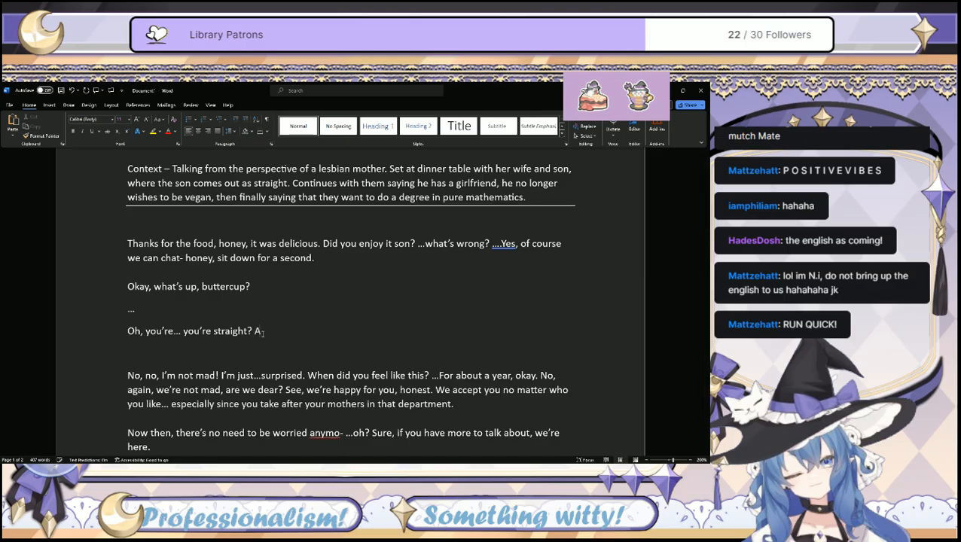
pyautogui.write("s in oou're coming c")
pyautogui.write('ut as strai')
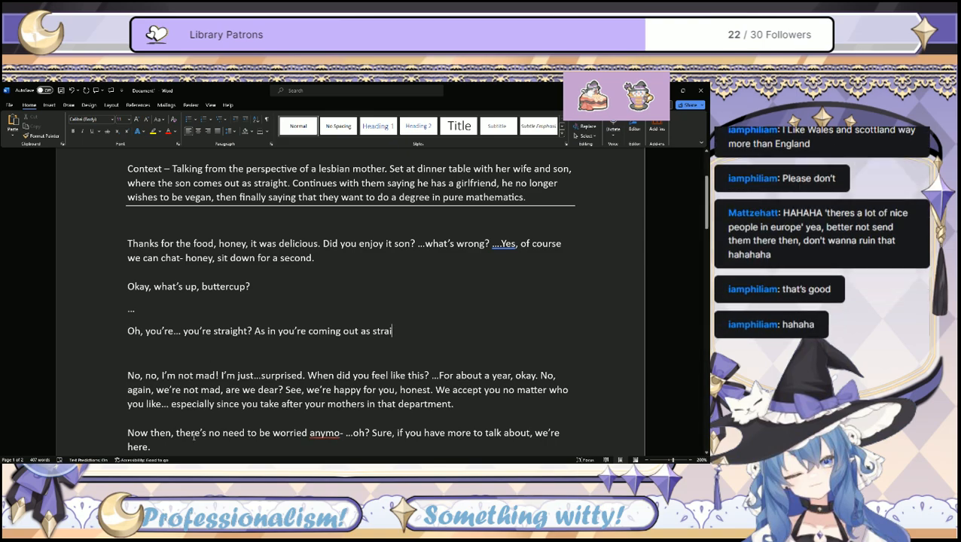
pyautogui.write('ght?')
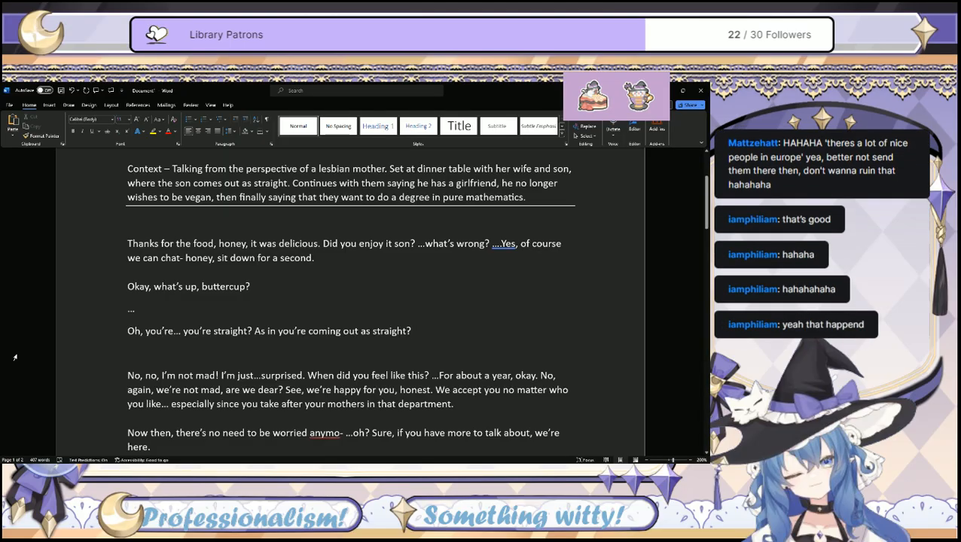
# Save the script document under the name "Veg in a bowl of fruit".
pyautogui.scroll(-5, 14, 357)
pyautogui.scroll(6, 3, 348)
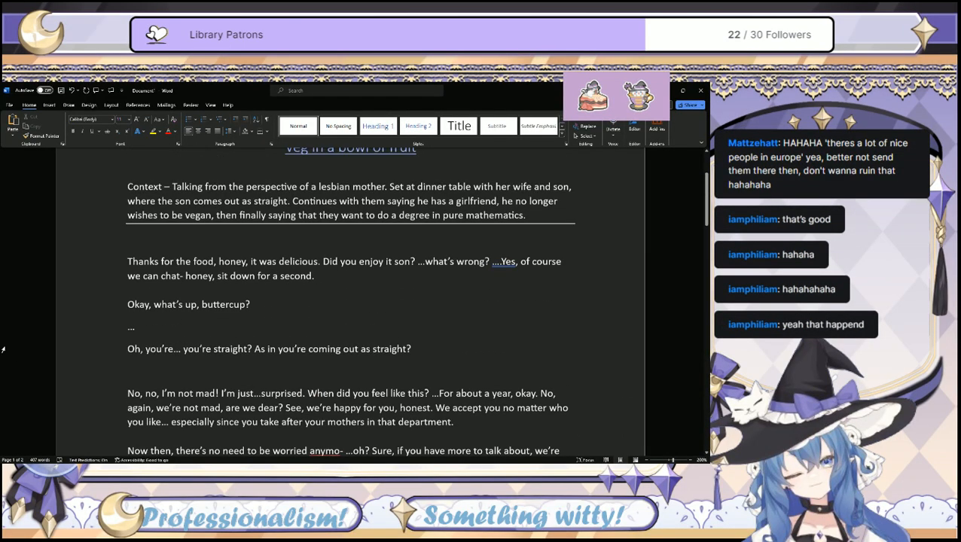
pyautogui.scroll(4, 3, 348)
pyautogui.scroll(-4, 135, 319)
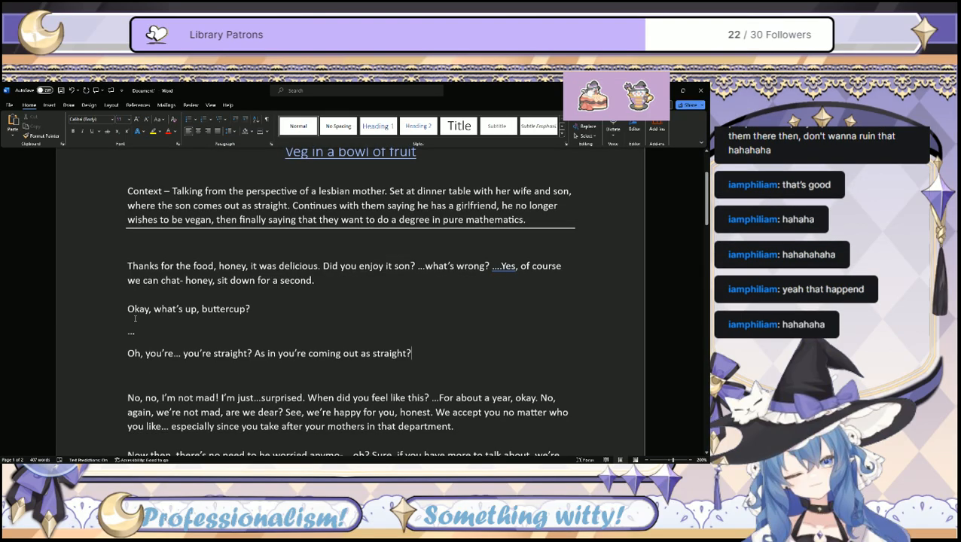
pyautogui.scroll(-10, 135, 318)
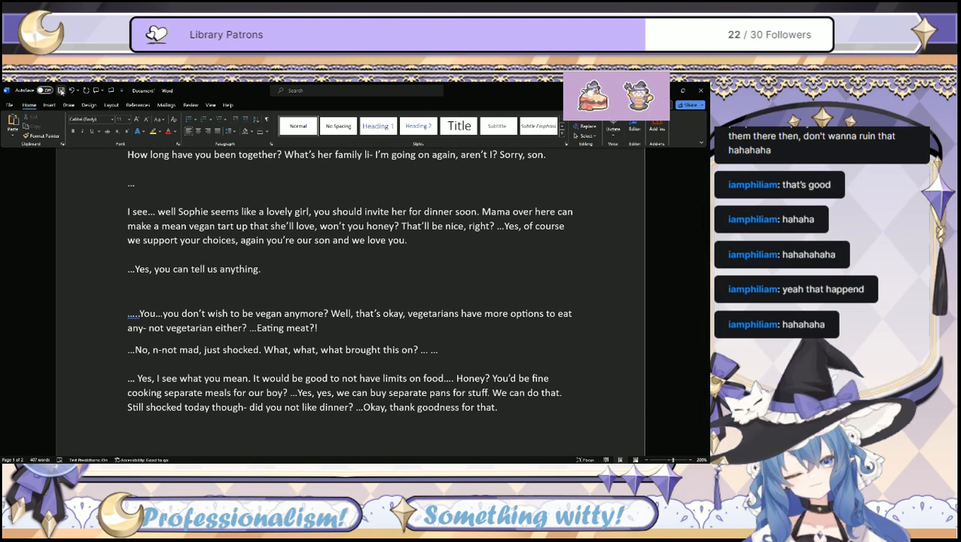
pyautogui.click(61, 89)
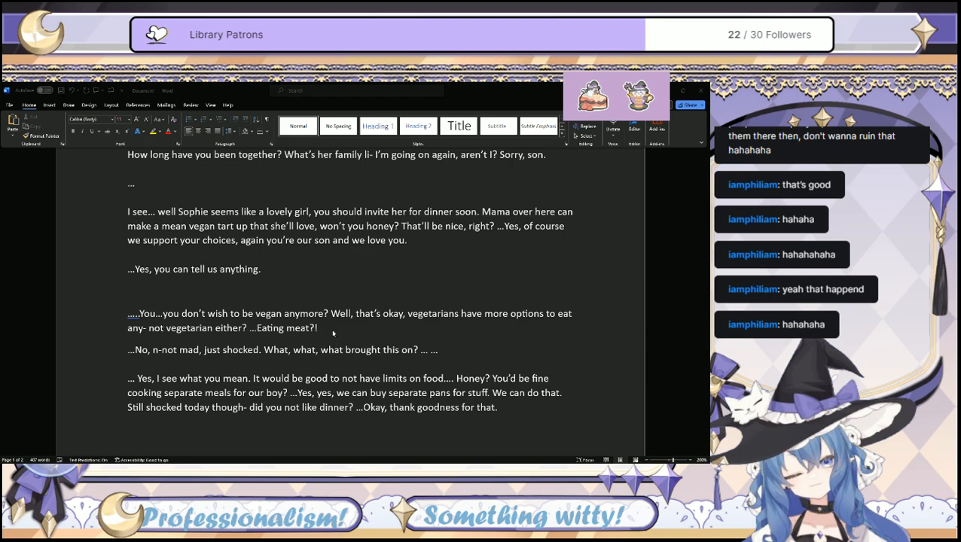
pyautogui.click(383, 334)
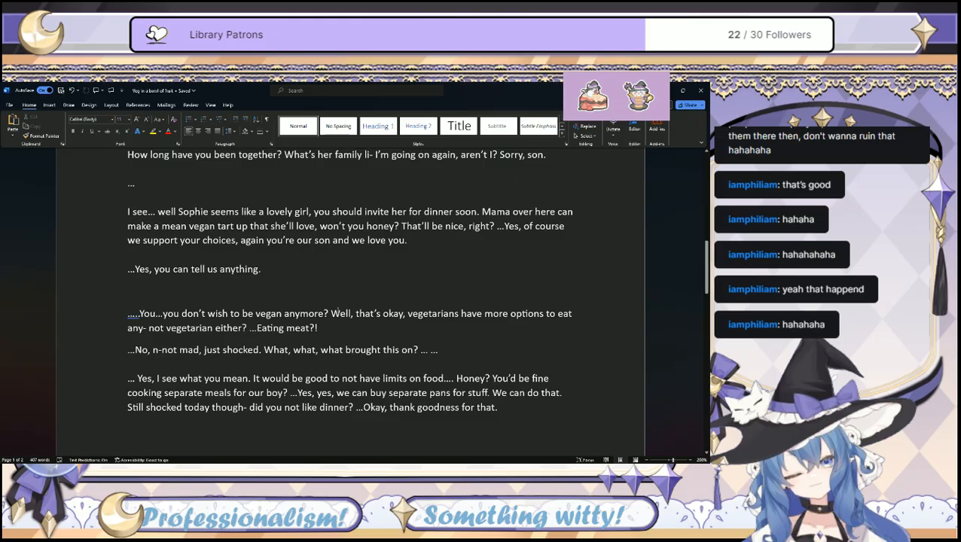
# Review the script from the vegan passage down to the closing "bag of money" line, and switch away from Word.
pyautogui.scroll(-4, 350, 325)
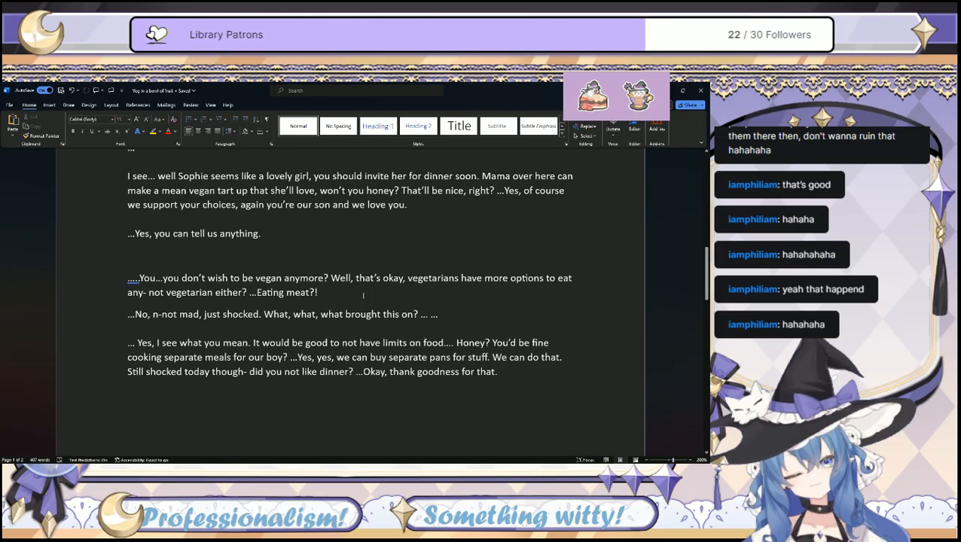
pyautogui.scroll(5, 381, 261)
pyautogui.scroll(2, 382, 261)
pyautogui.scroll(-8, 500, 324)
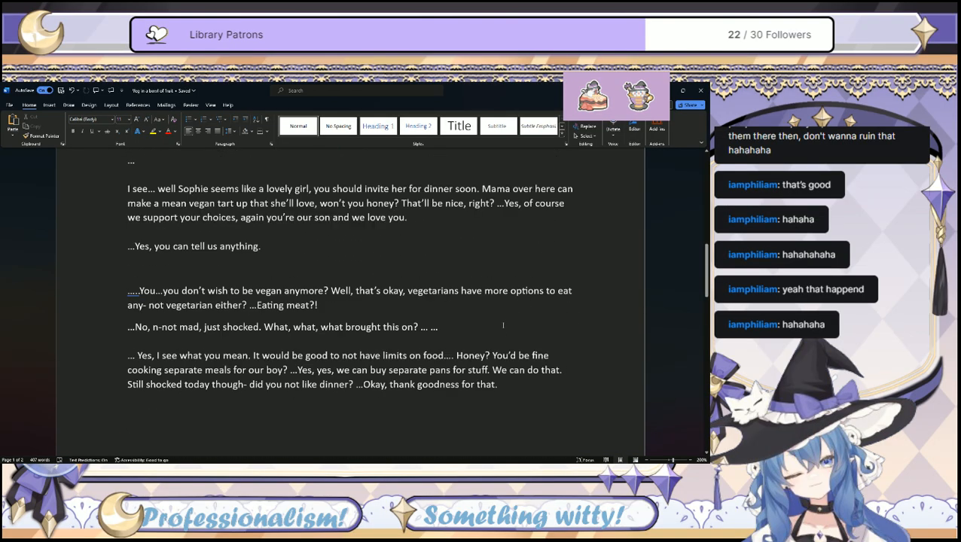
pyautogui.scroll(-7, 503, 325)
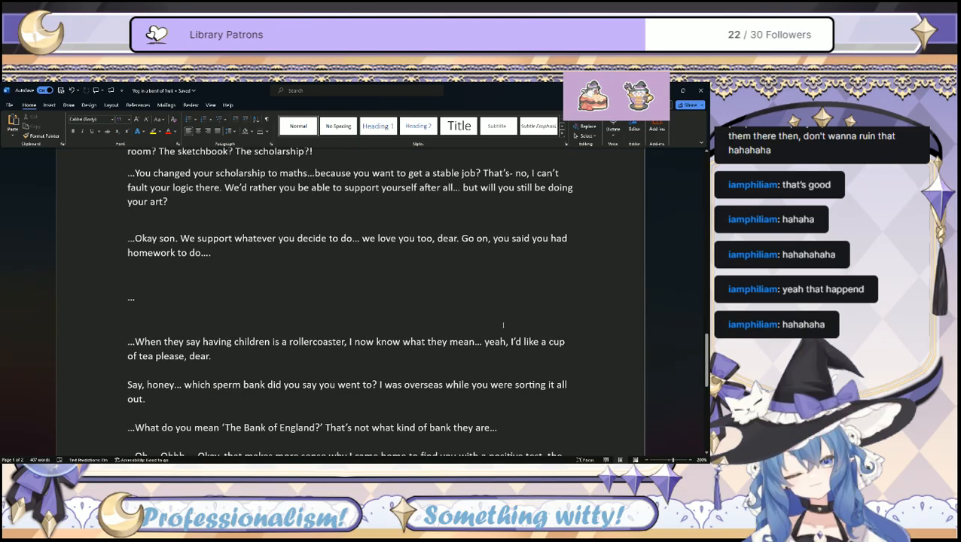
pyautogui.scroll(-2, 503, 325)
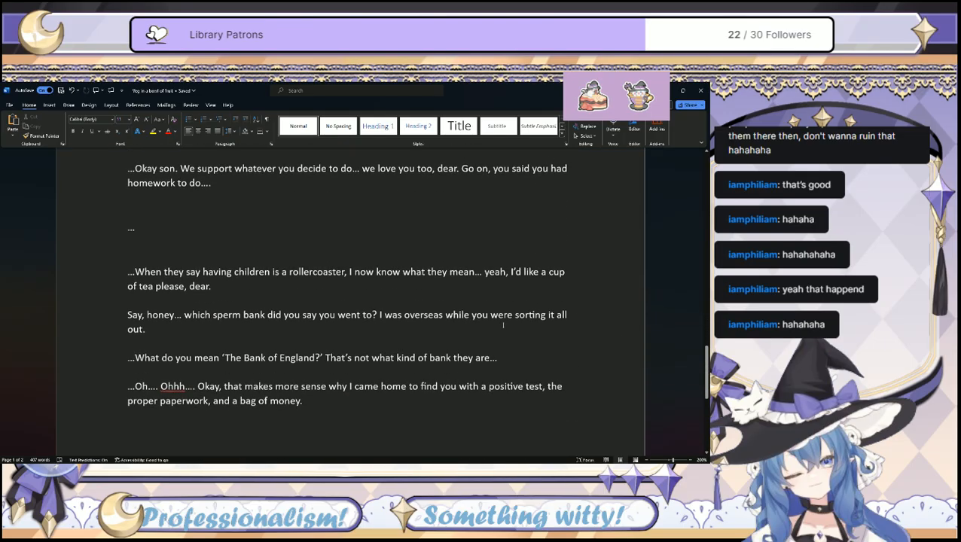
pyautogui.scroll(1, 503, 325)
pyautogui.scroll(-1, 503, 325)
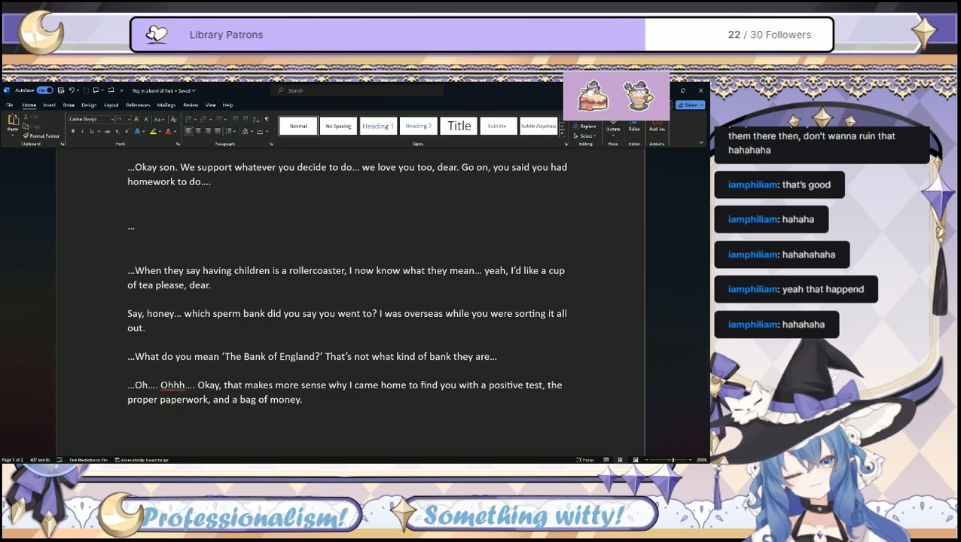
pyautogui.hotkey('alt', 'Tab')
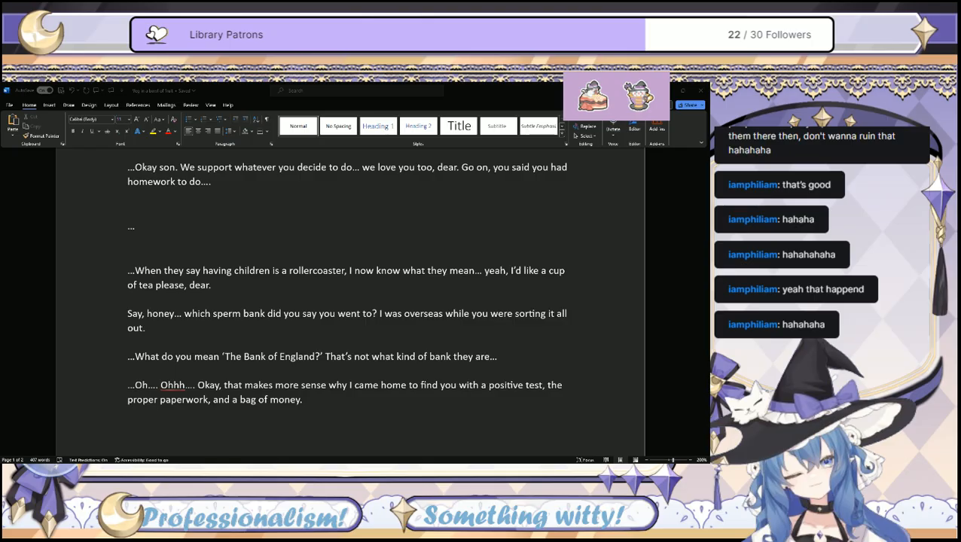